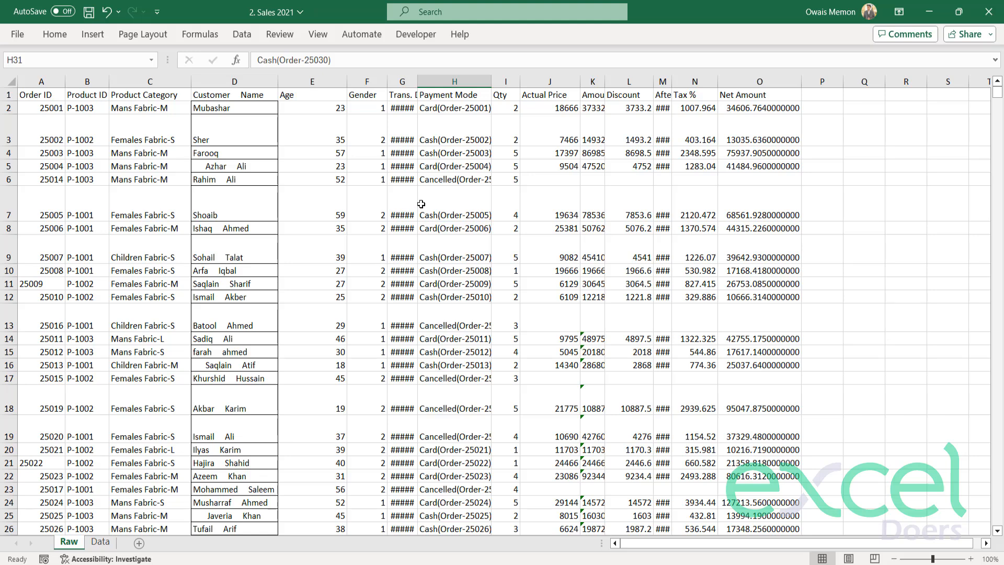
left_click(99, 542)
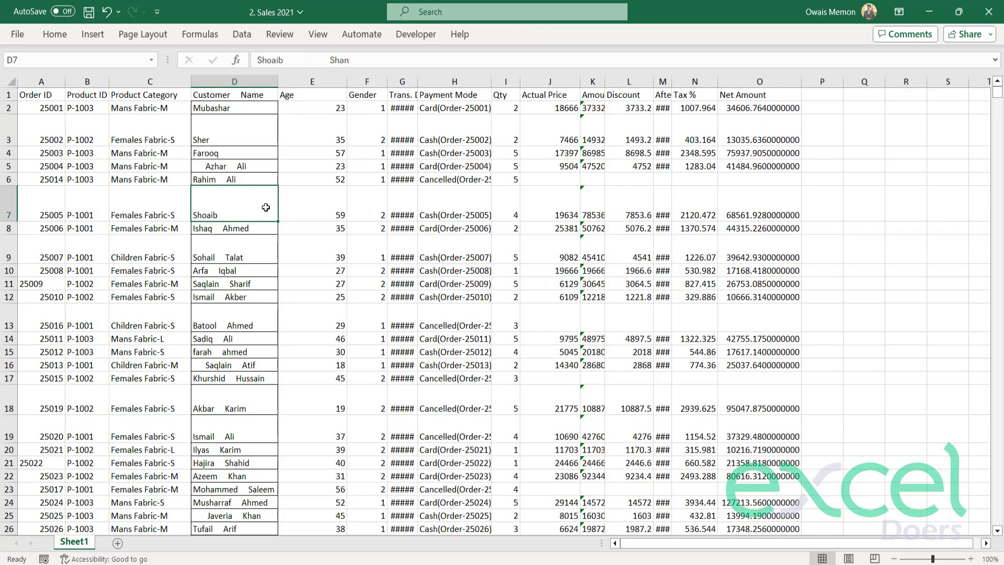
left_click(295, 227)
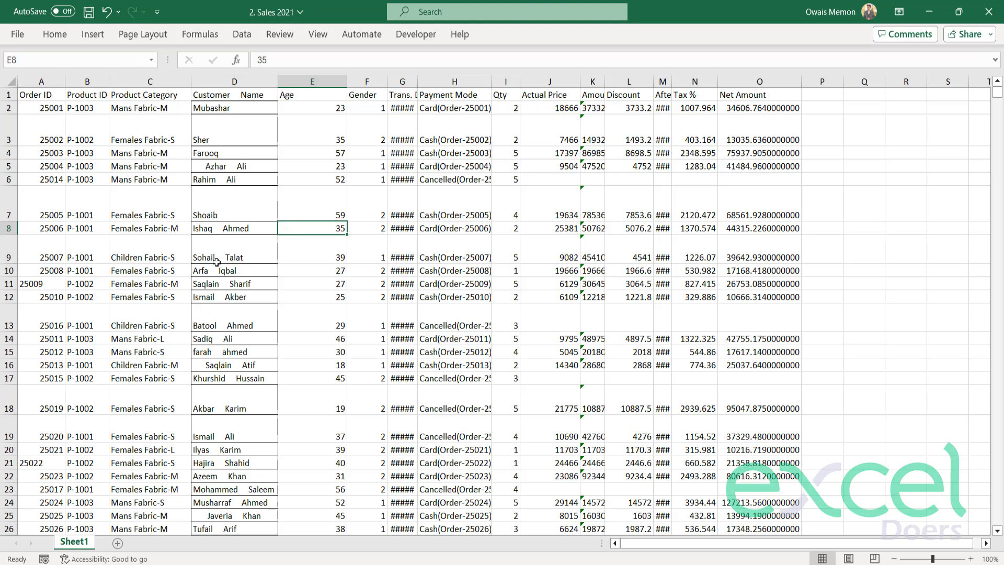
left_click_drag(175, 140, 612, 424)
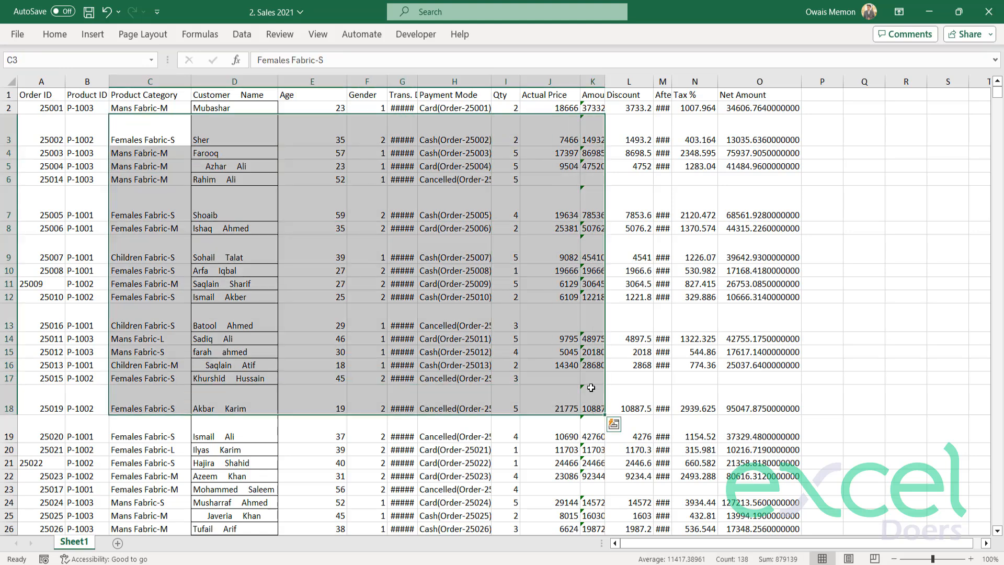
left_click(382, 340)
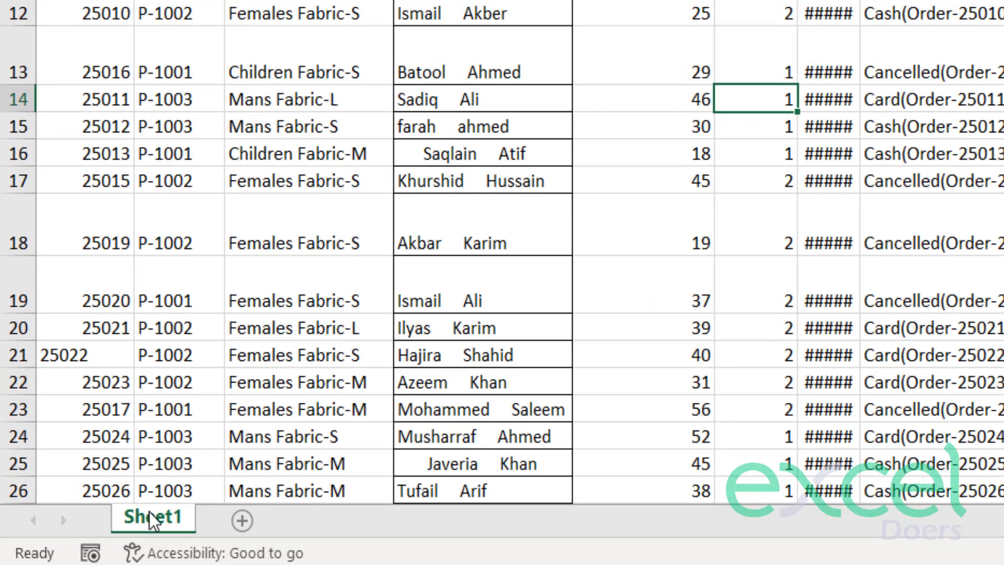
Create a copy of Sheet1 in the same workbook and place it at the end.
right_click(162, 527)
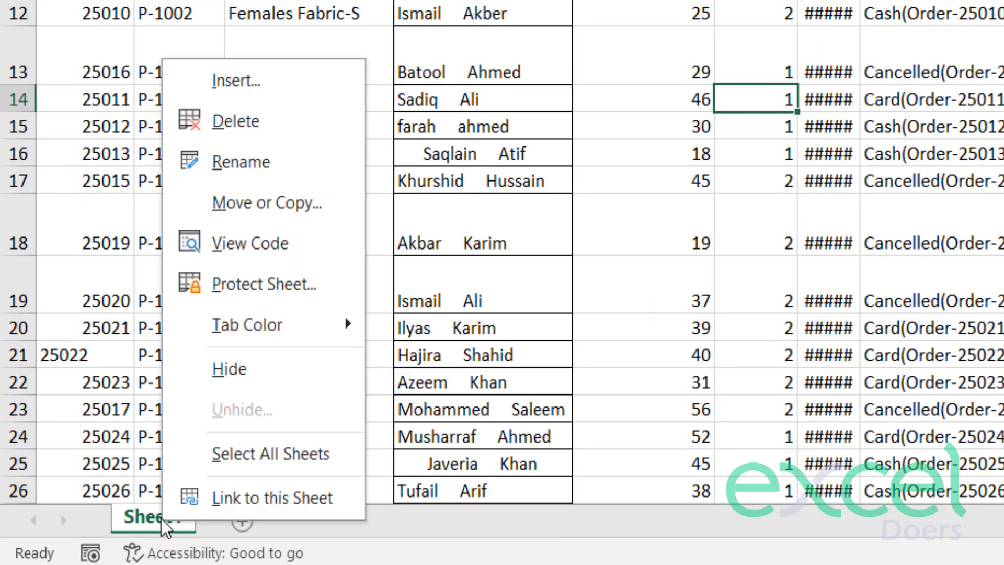
left_click(296, 225)
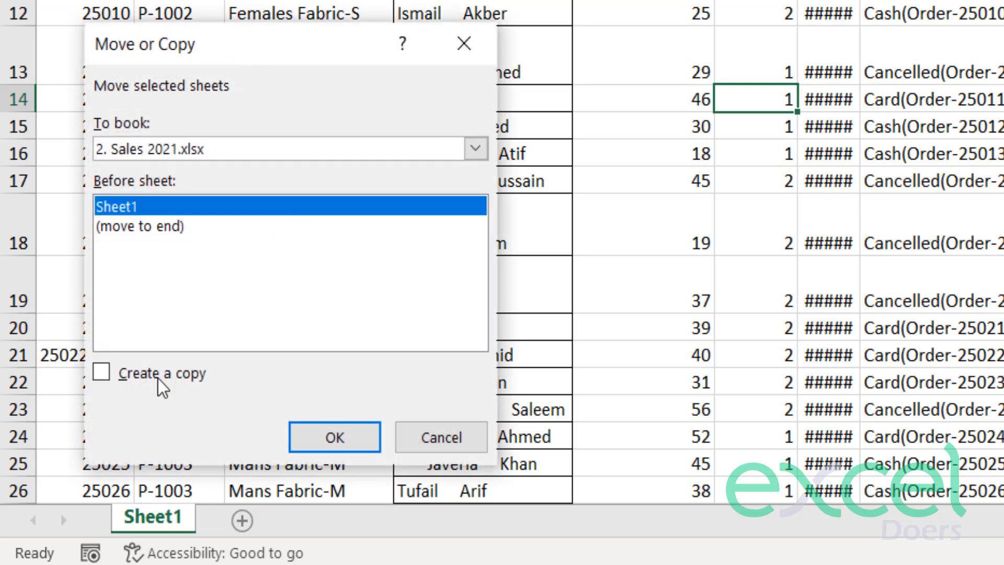
left_click(105, 377)
left_click(126, 227)
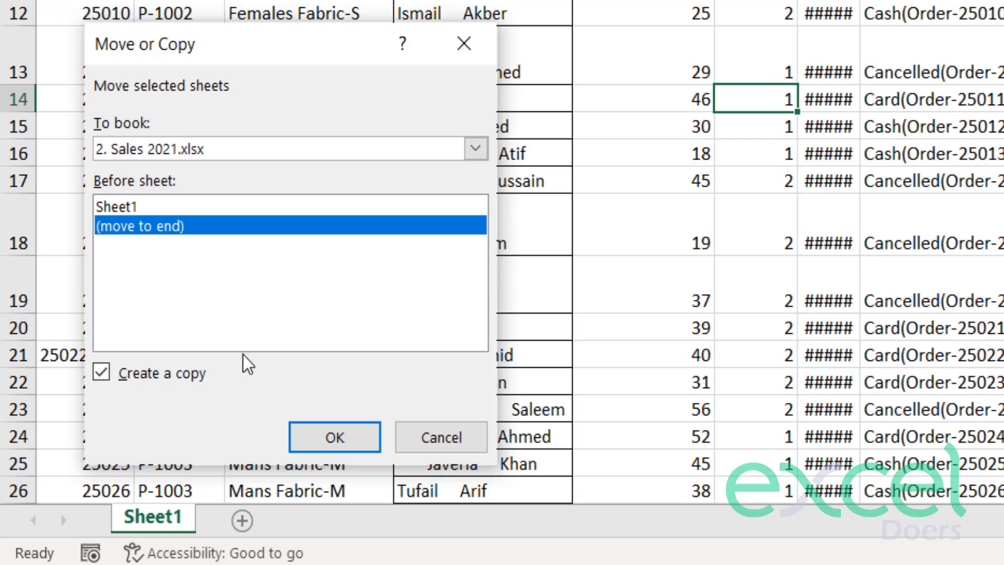
left_click(329, 434)
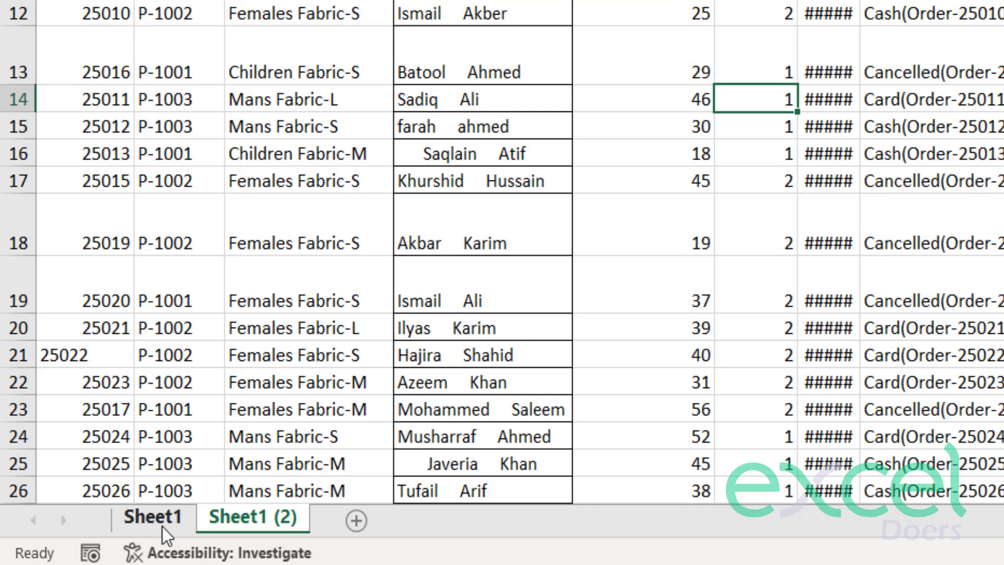
Rename the copied sheet as Data and the original Sheet1 as Raw.
left_click(176, 532)
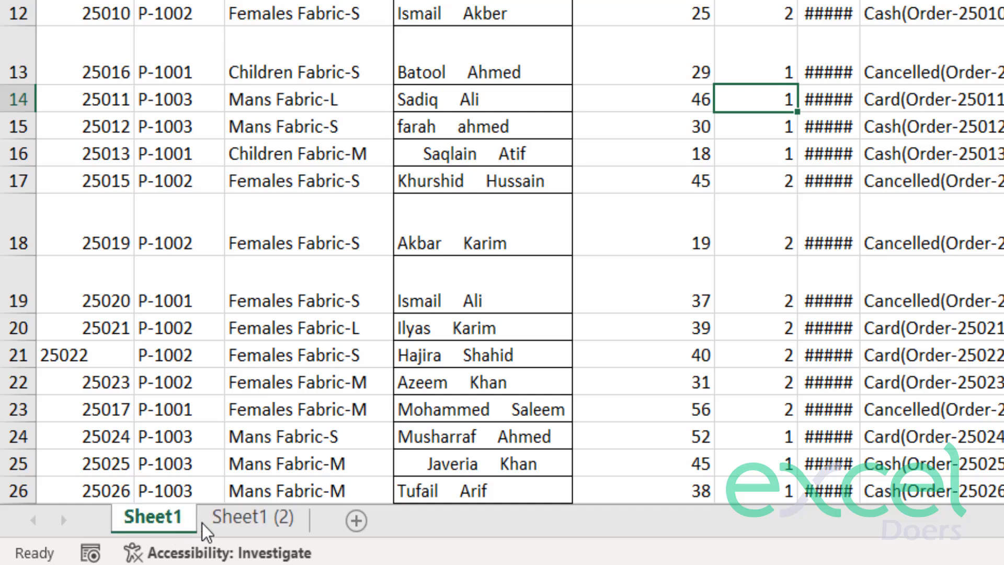
left_click(245, 526)
double_click(246, 523)
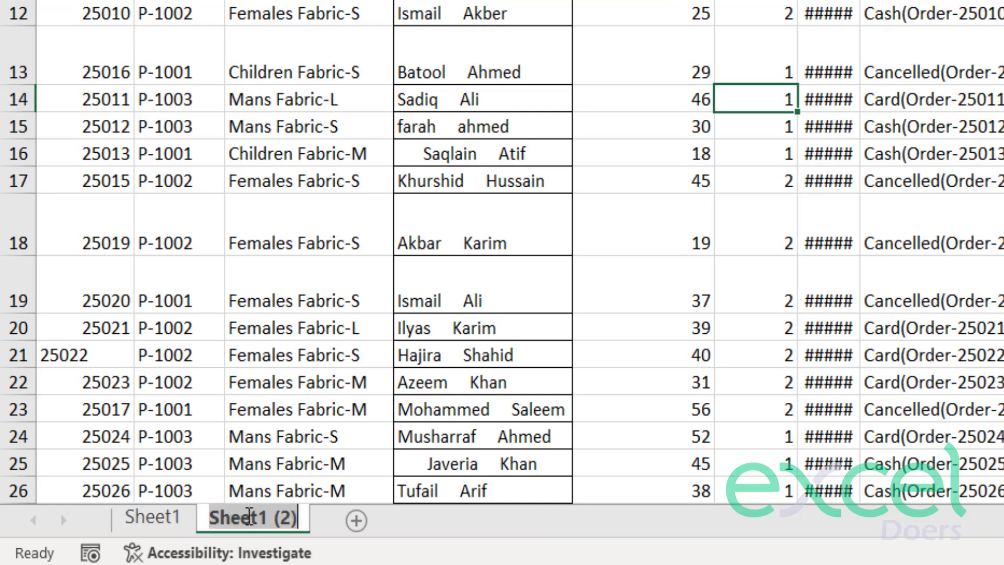
type("Data")
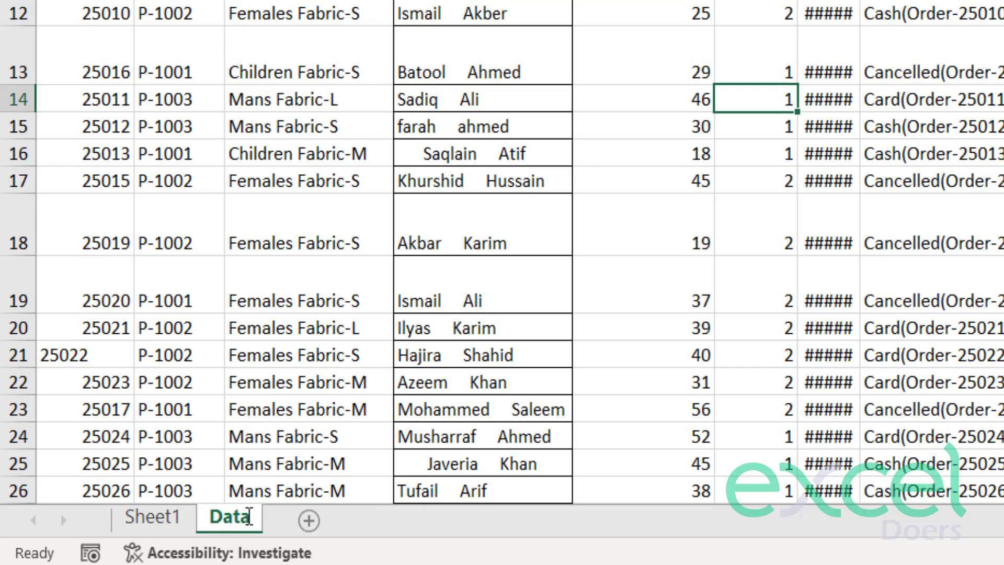
key("Return")
double_click(185, 523)
type("Raw")
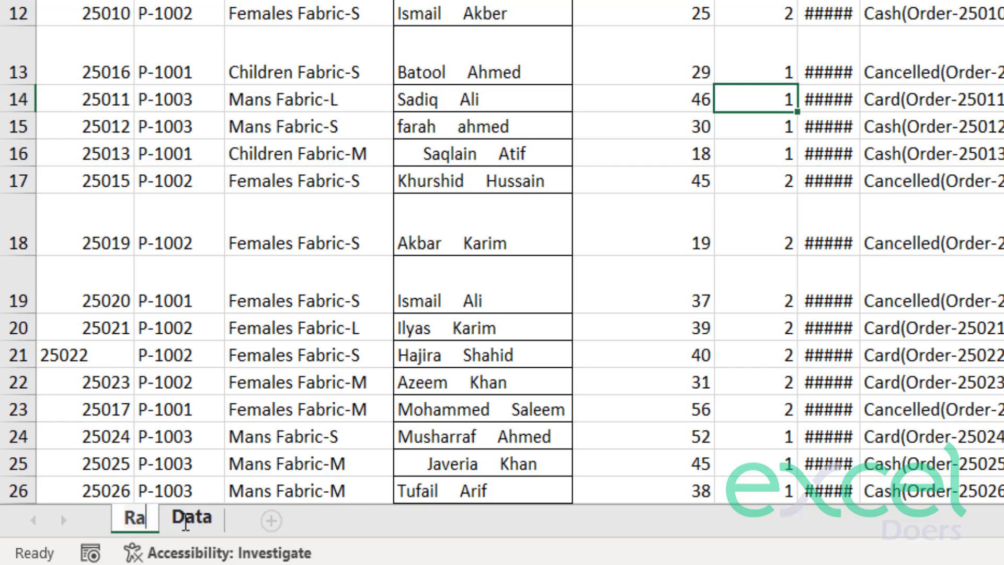
key("Return")
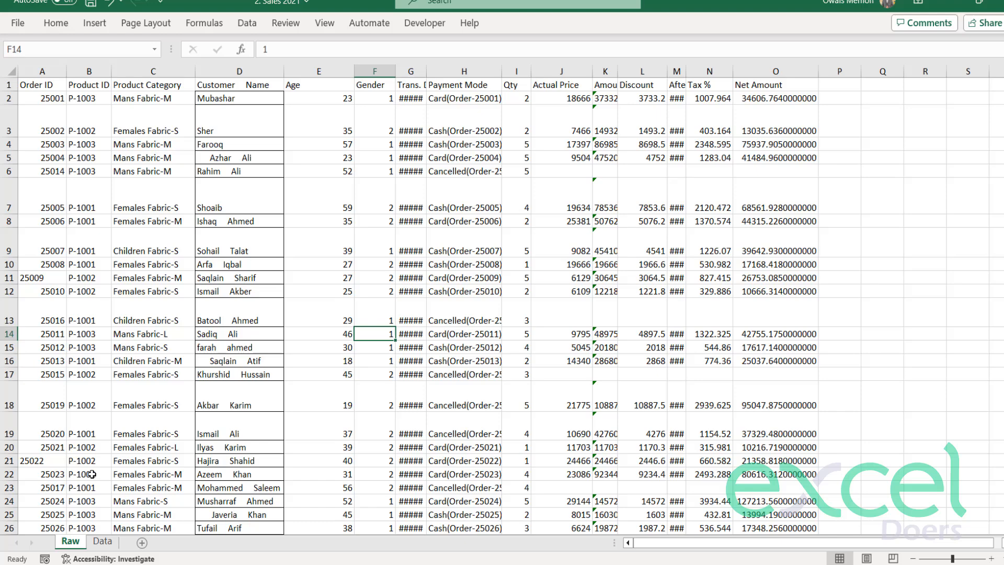
left_click(180, 383)
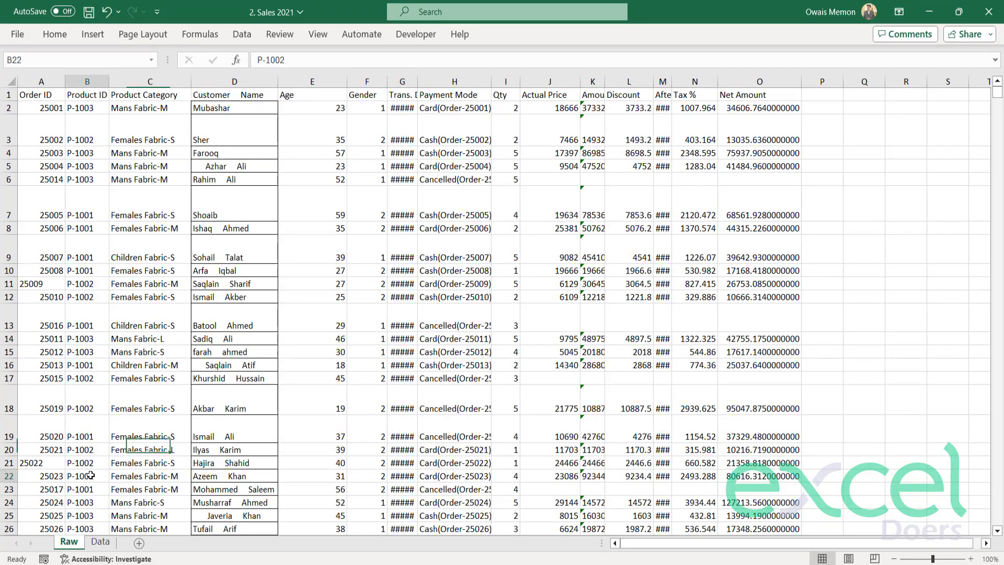
Open the Data sheet and inspect its Trans. Date and Net Amount columns, row heights and the extent of the data.
left_click(100, 542)
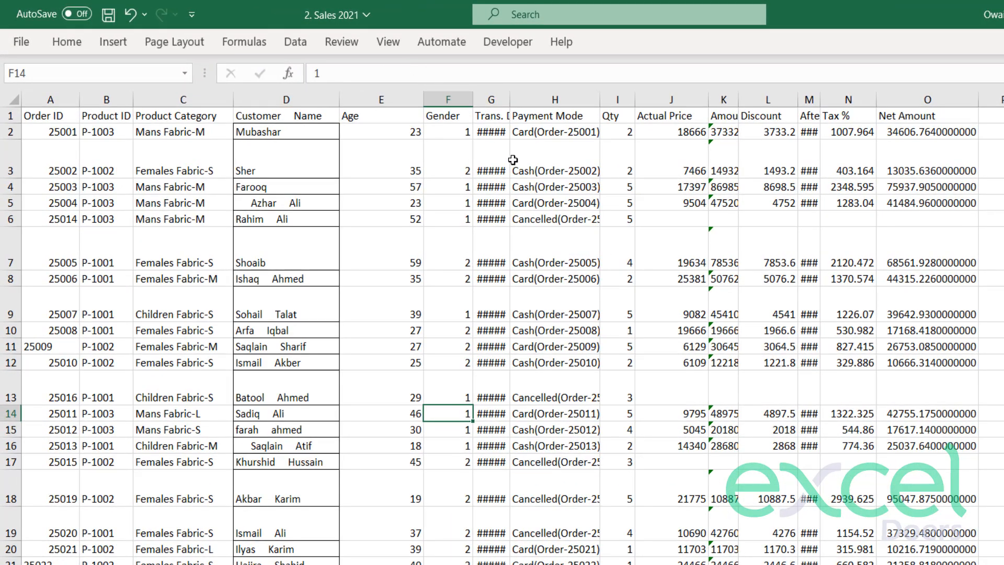
left_click_drag(489, 146, 479, 302)
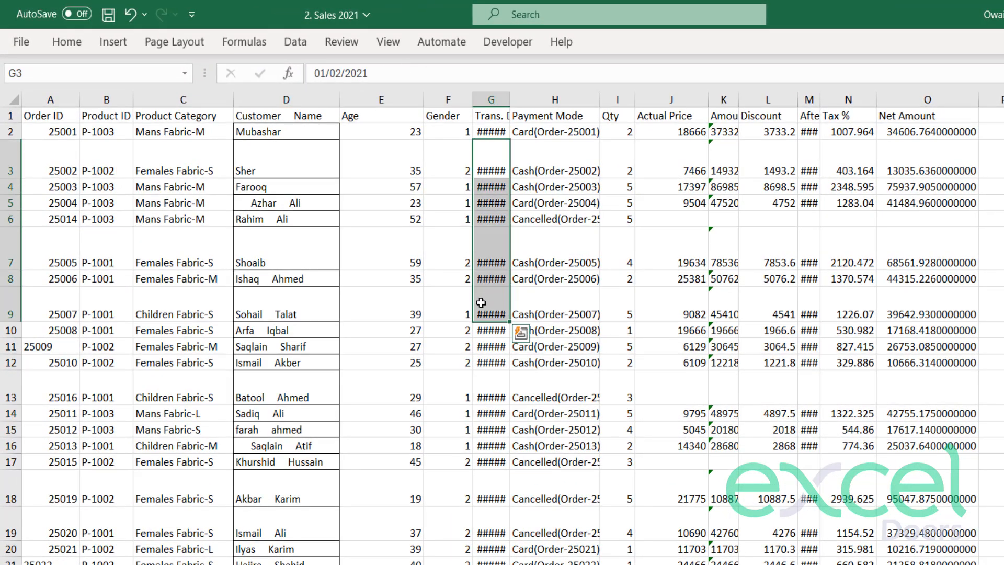
left_click_drag(899, 133, 954, 319)
left_click(942, 298)
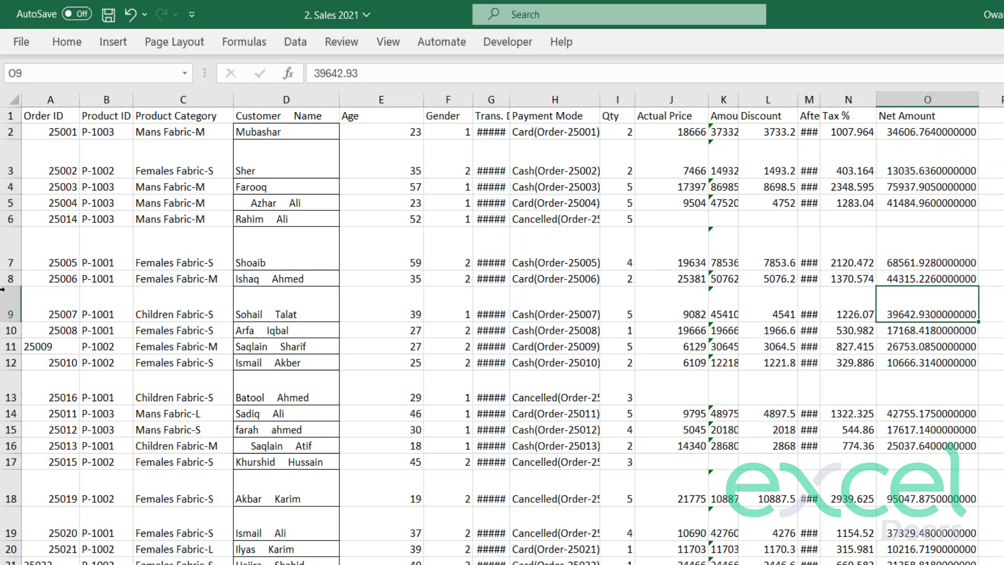
left_click(9, 253)
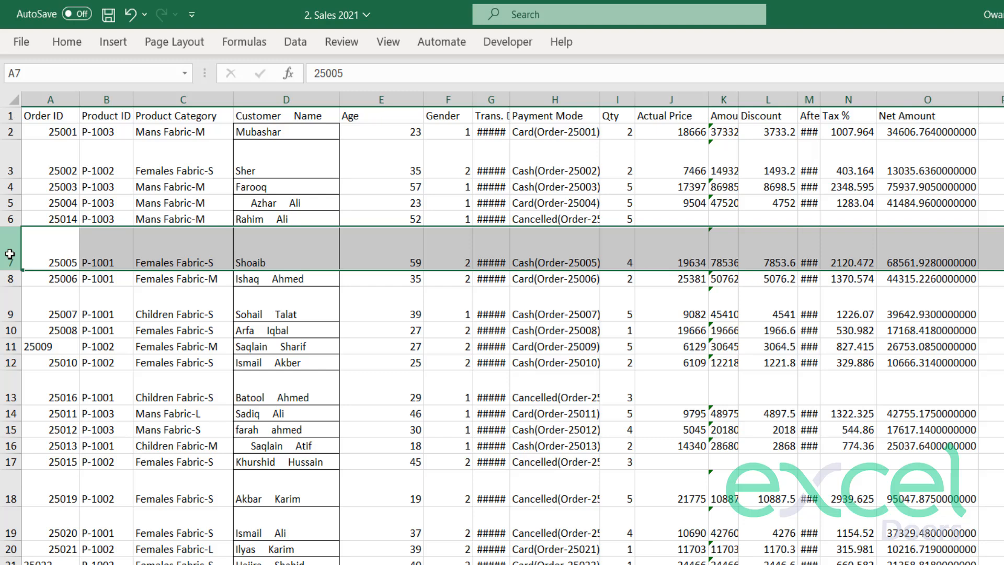
left_click(168, 385)
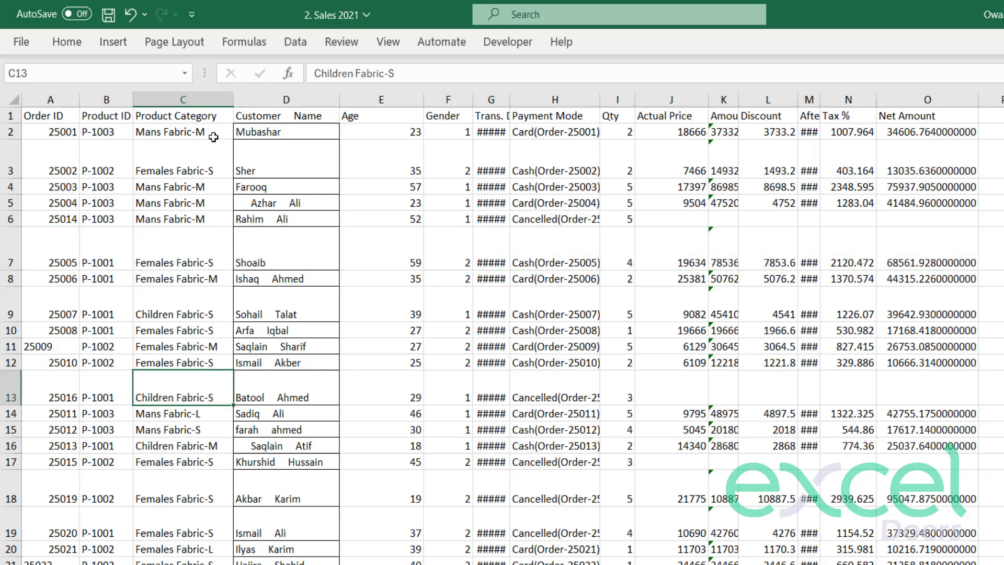
key("ctrl+Down")
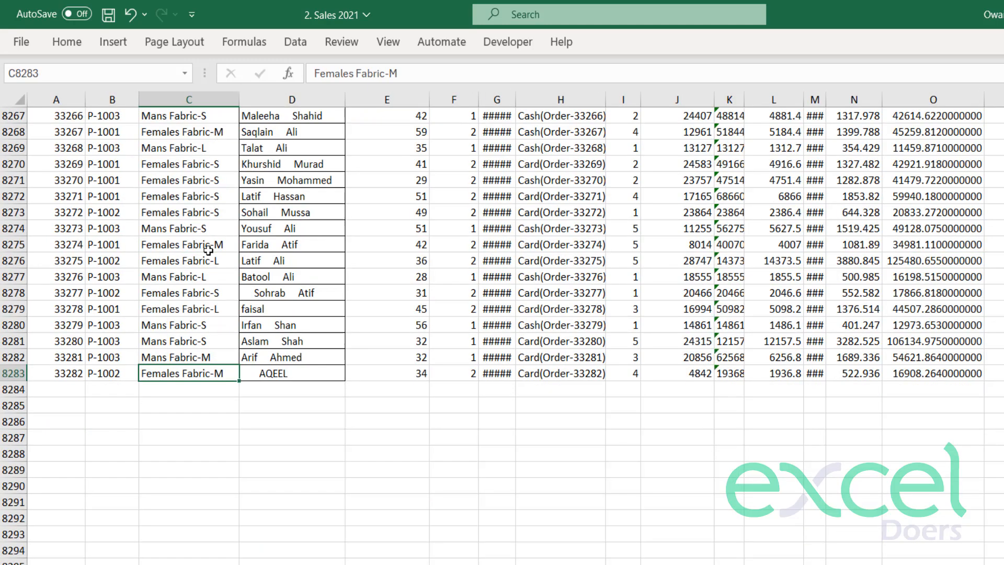
key("ctrl+Up")
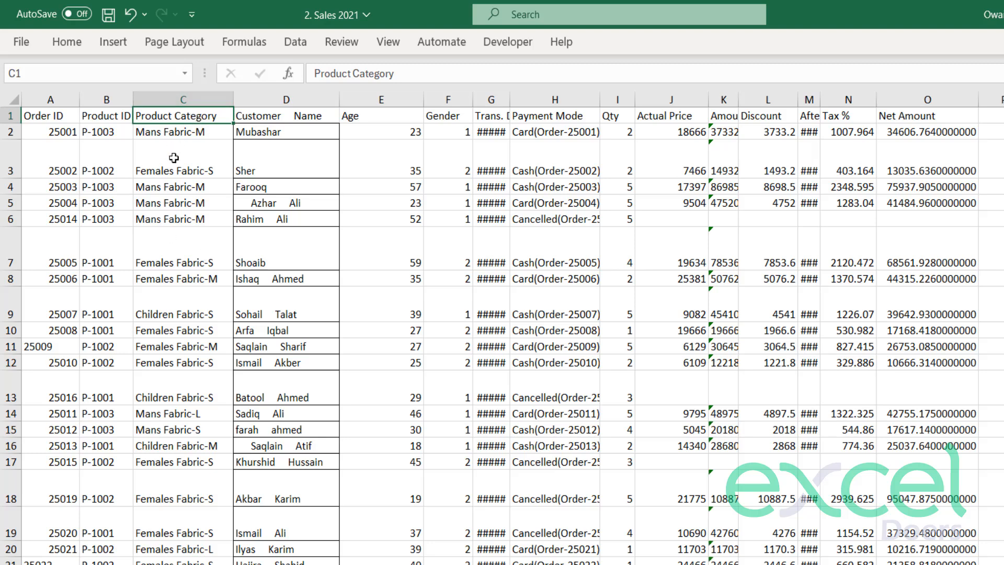
left_click(278, 150)
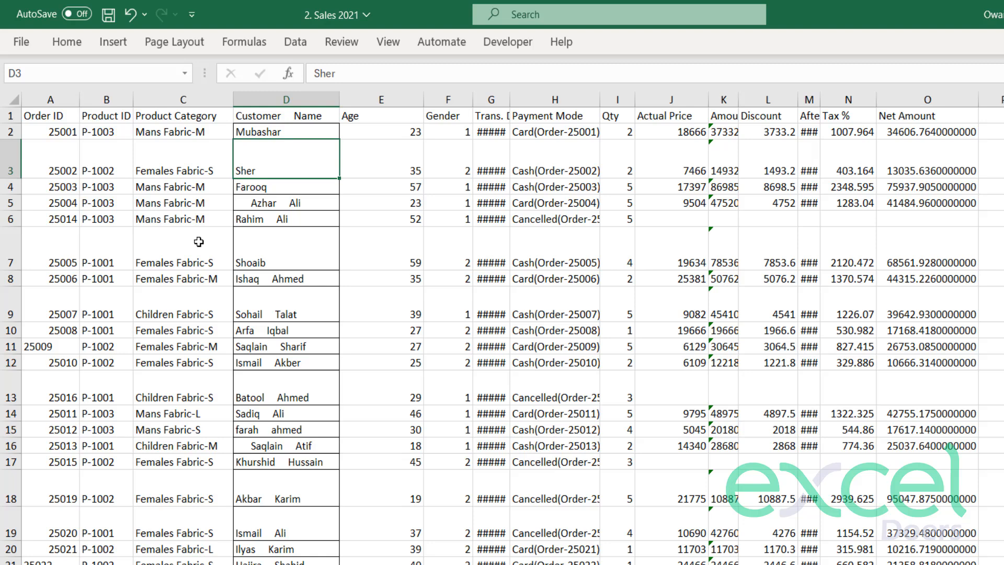
left_click(107, 247)
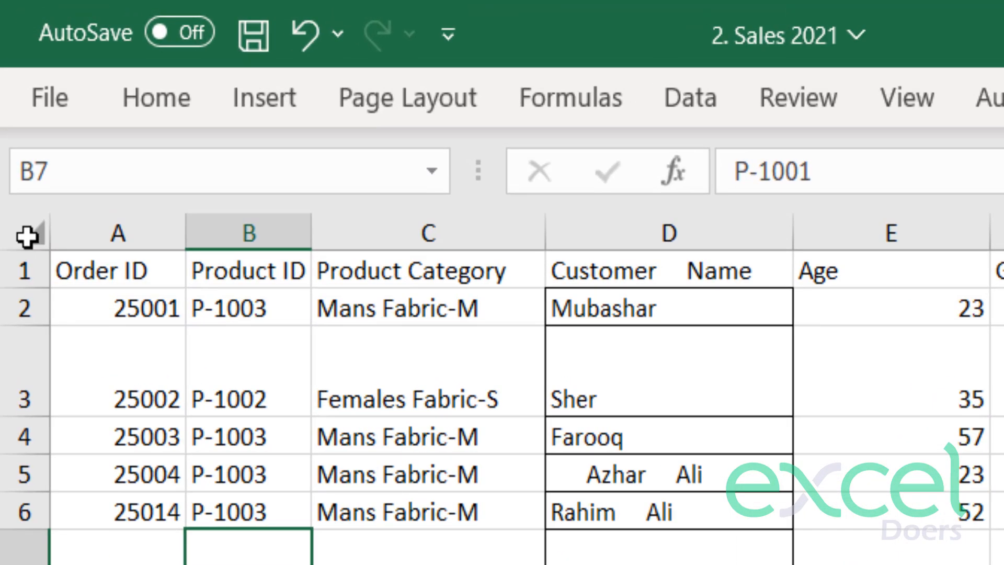
Select the whole data range on the Data sheet and AutoFit its row heights.
left_click(26, 237)
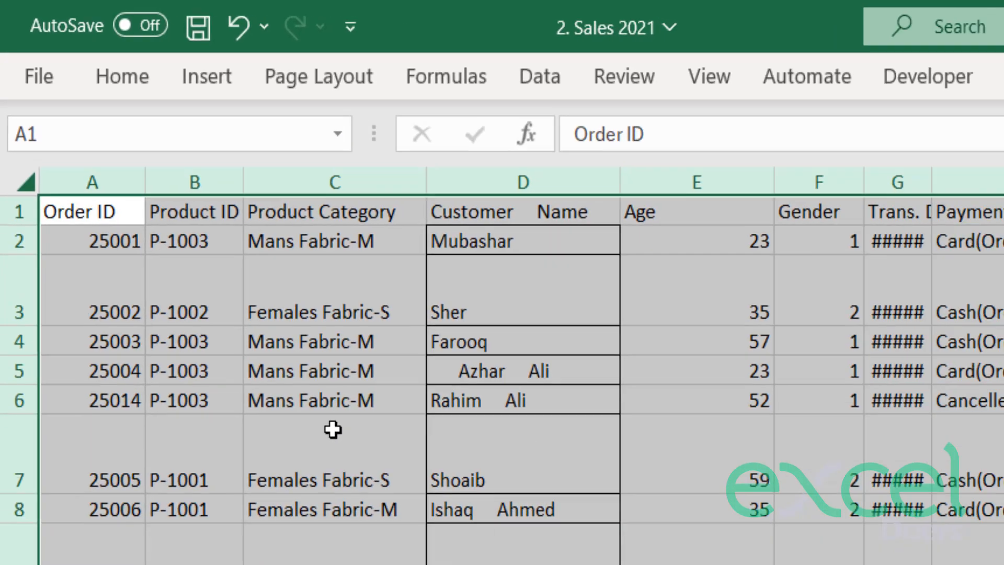
left_click(428, 551)
key("ctrl+a")
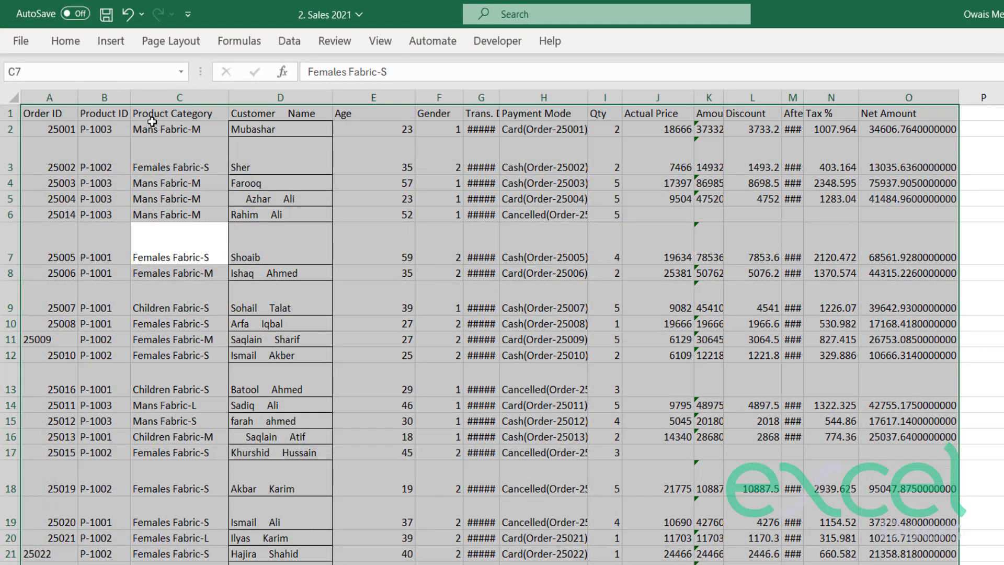
left_click(73, 46)
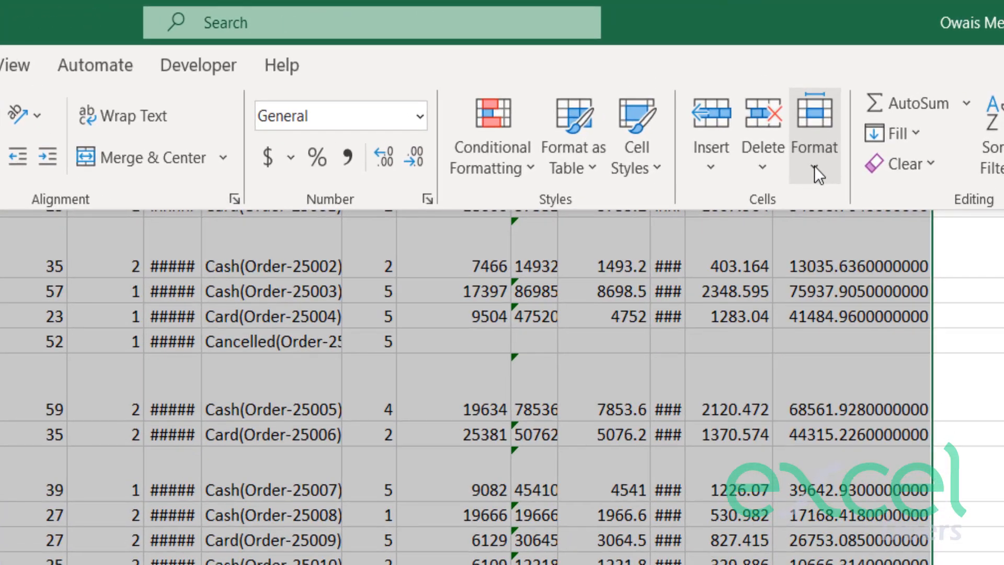
left_click(884, 103)
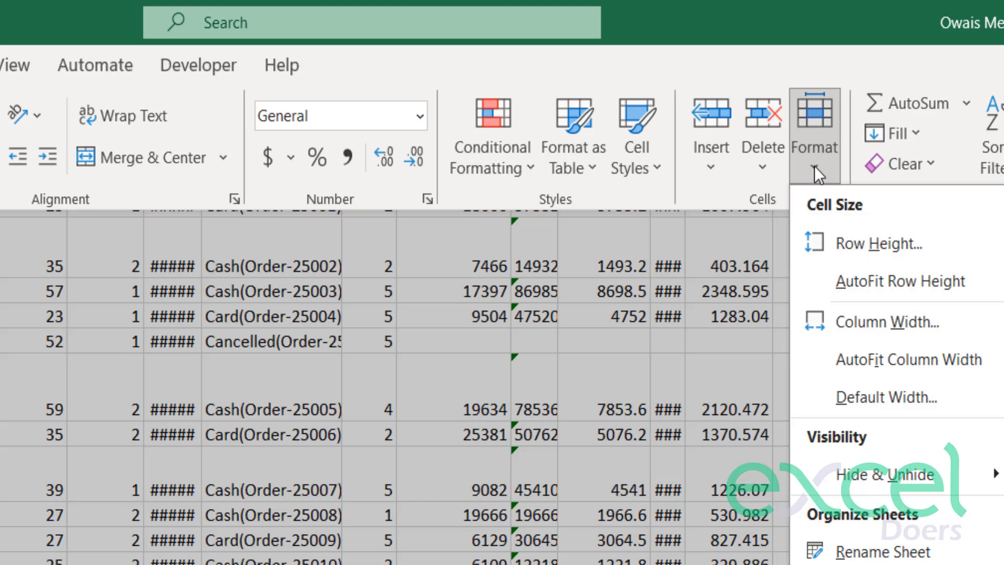
left_click(933, 283)
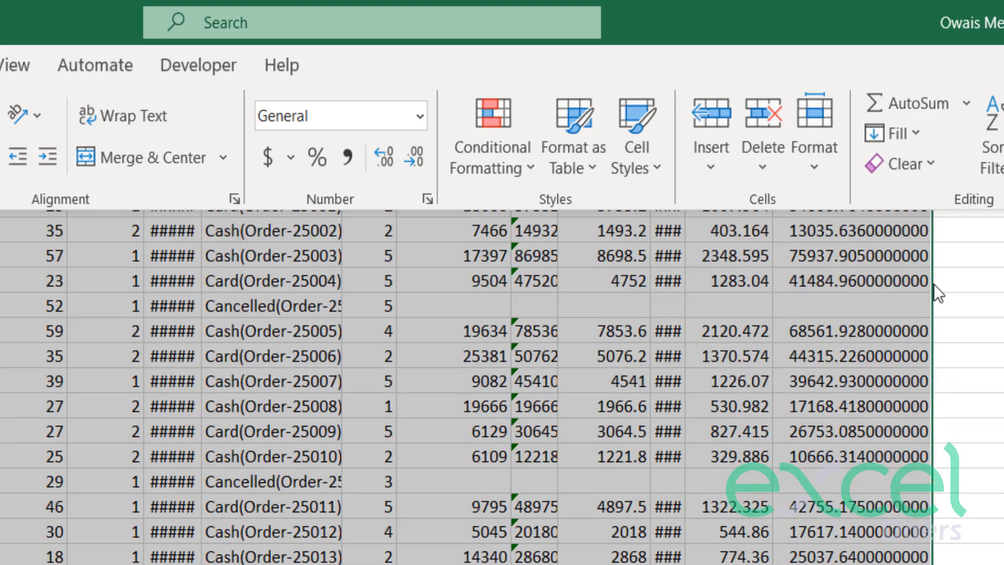
AutoFit the column widths of the selected data range.
left_click(818, 178)
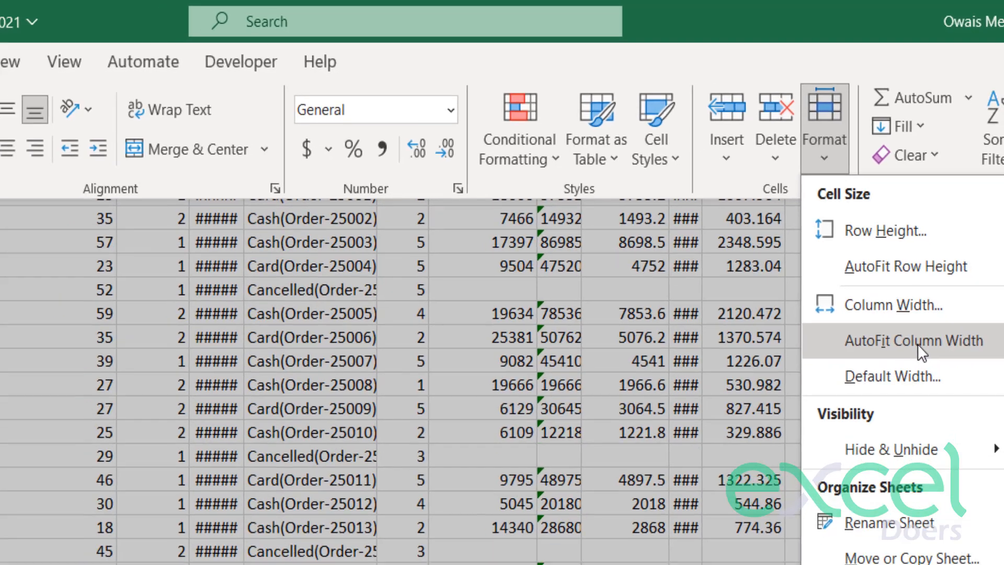
left_click(912, 361)
left_click(623, 356)
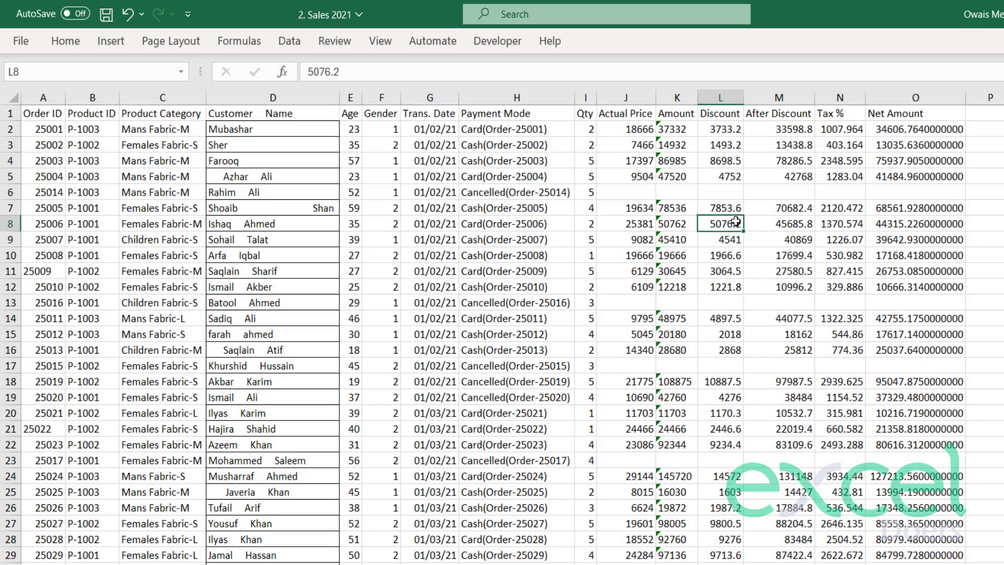
Review the resized table, selecting the full data range from the Order ID header to Net Amount.
left_click_drag(918, 144, 80, 203)
left_click(78, 223)
left_click(568, 243)
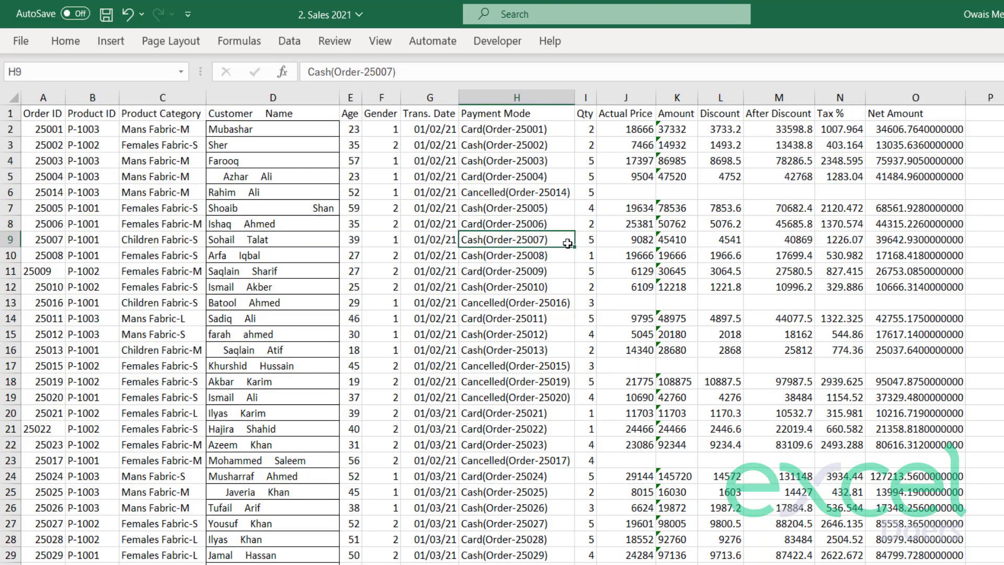
left_click(95, 181)
key("ctrl+Home")
key("ctrl+shift+Down")
key("ctrl+shift+Right")
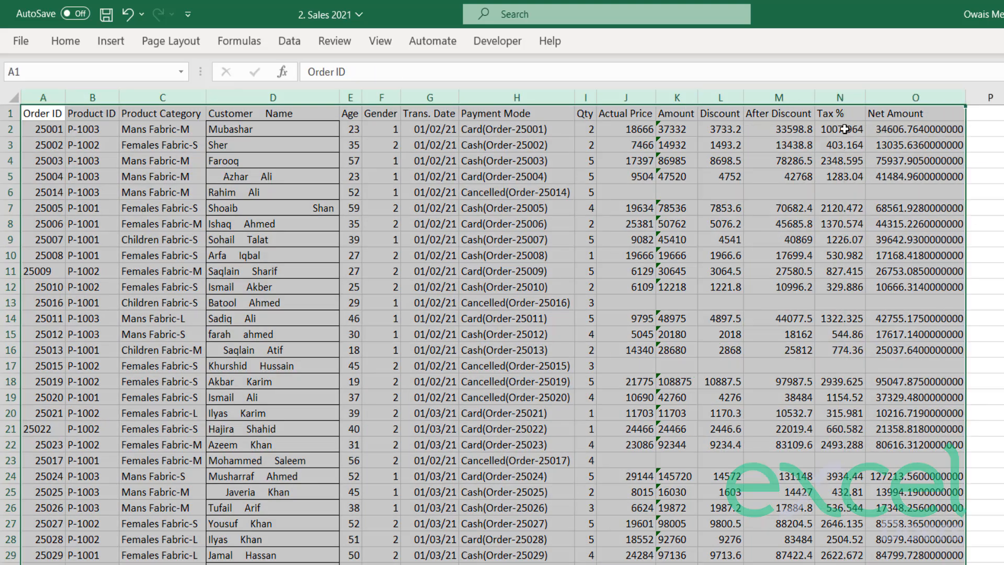
left_click(241, 226)
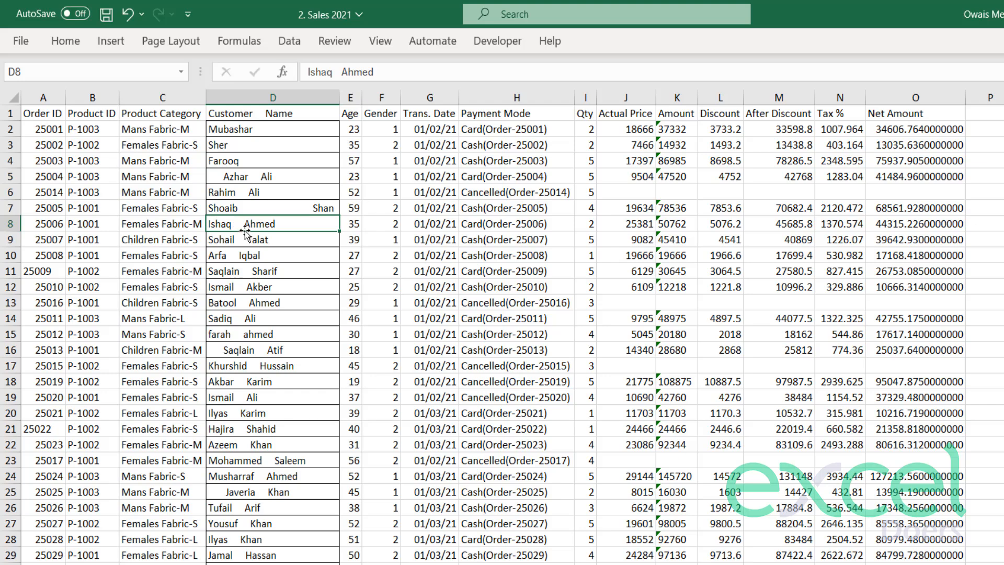
Examine how the Order ID column's values are aligned, including the entry in A11.
left_click(53, 189)
left_click(43, 113)
key("ctrl+shift+Down")
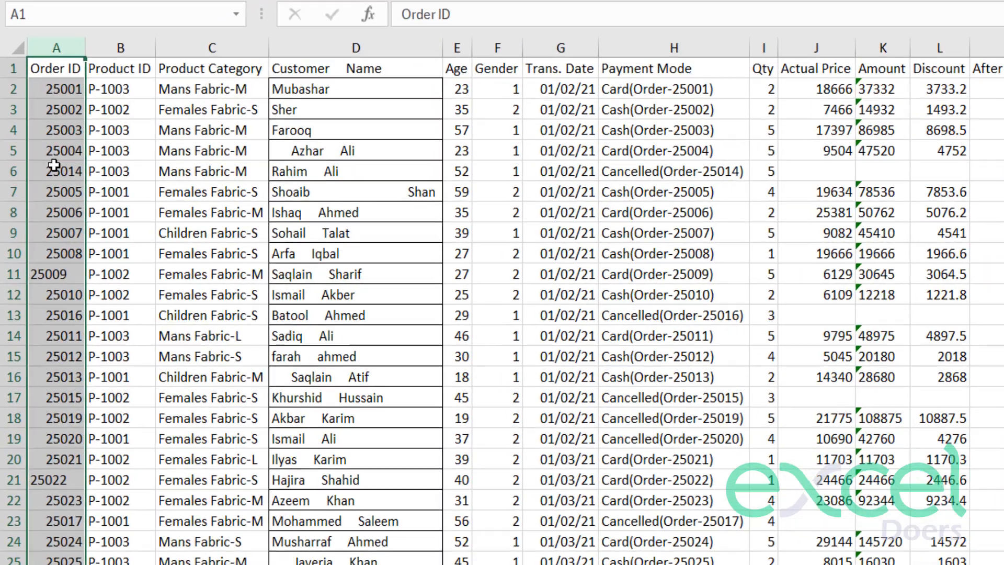
left_click_drag(52, 156, 52, 354)
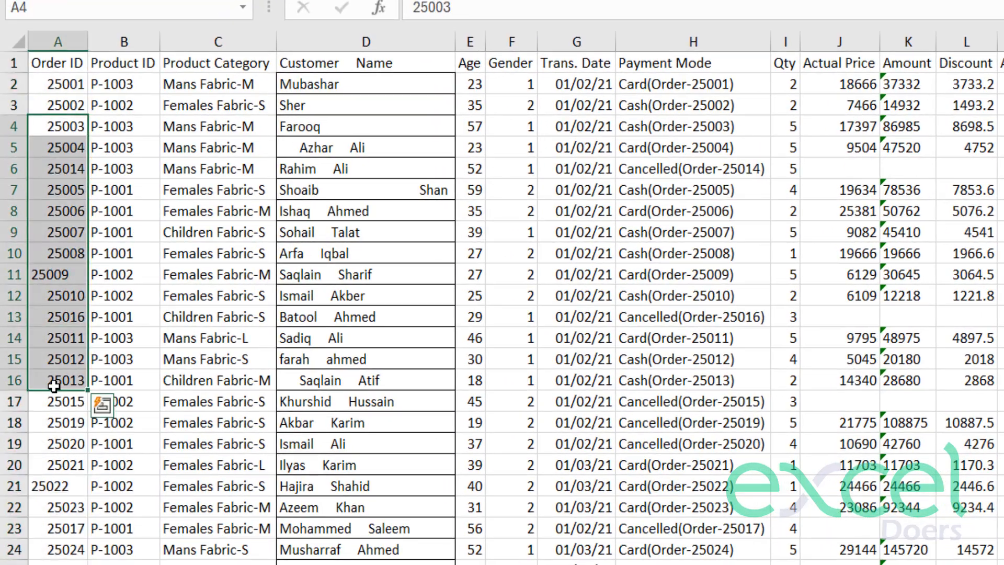
left_click(46, 336)
left_click(57, 274)
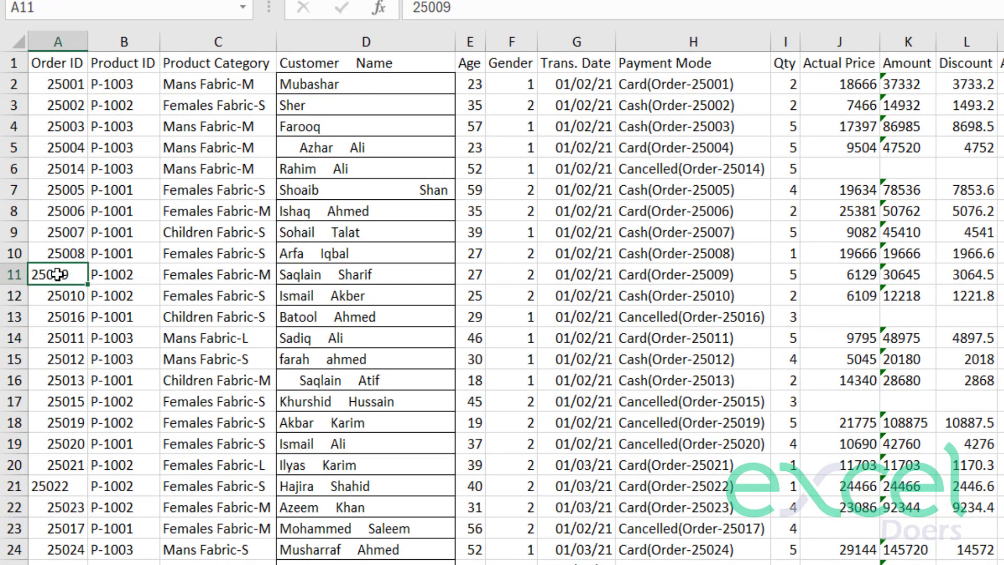
Right-align all entries in the Order ID column.
left_click(47, 482)
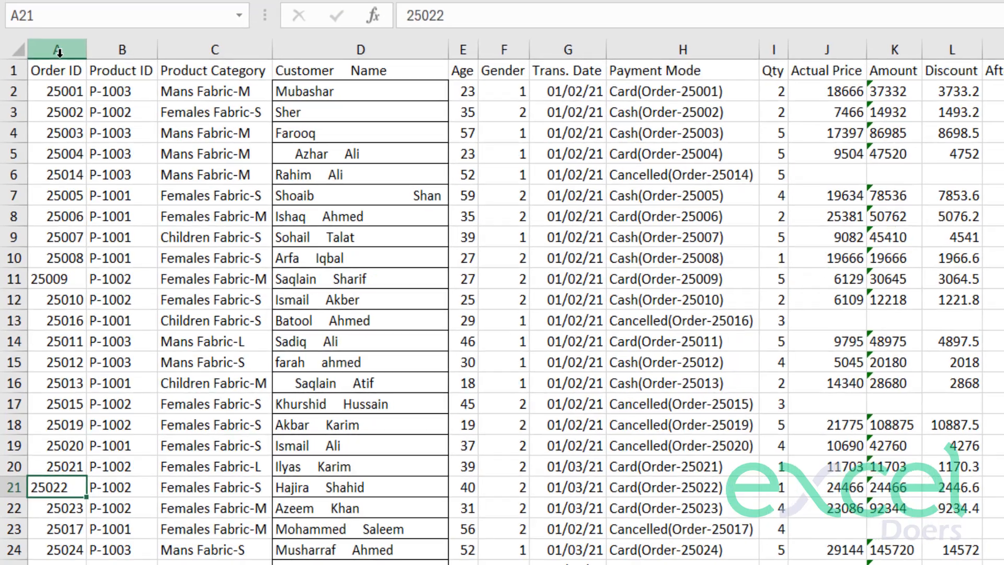
left_click(58, 43)
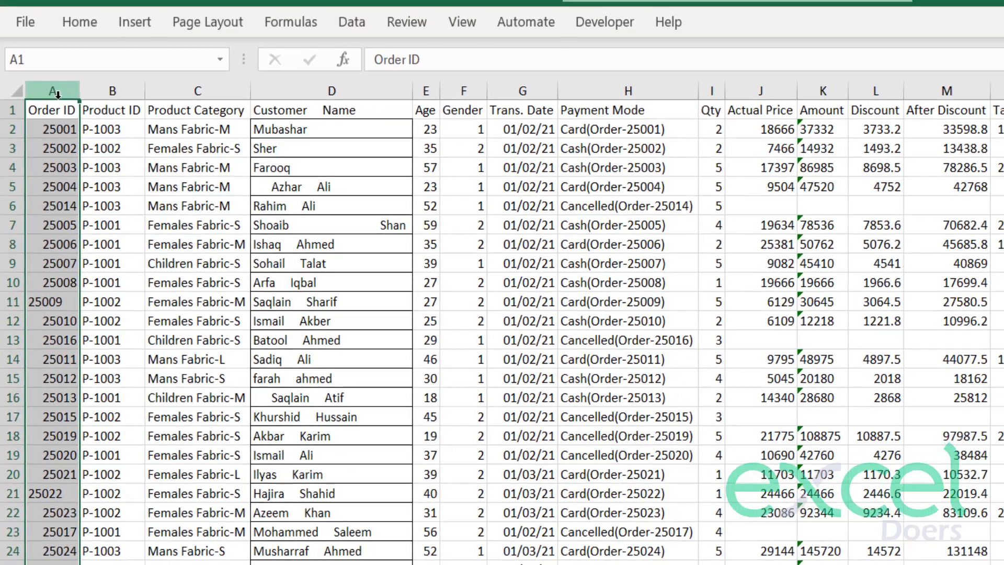
left_click(79, 30)
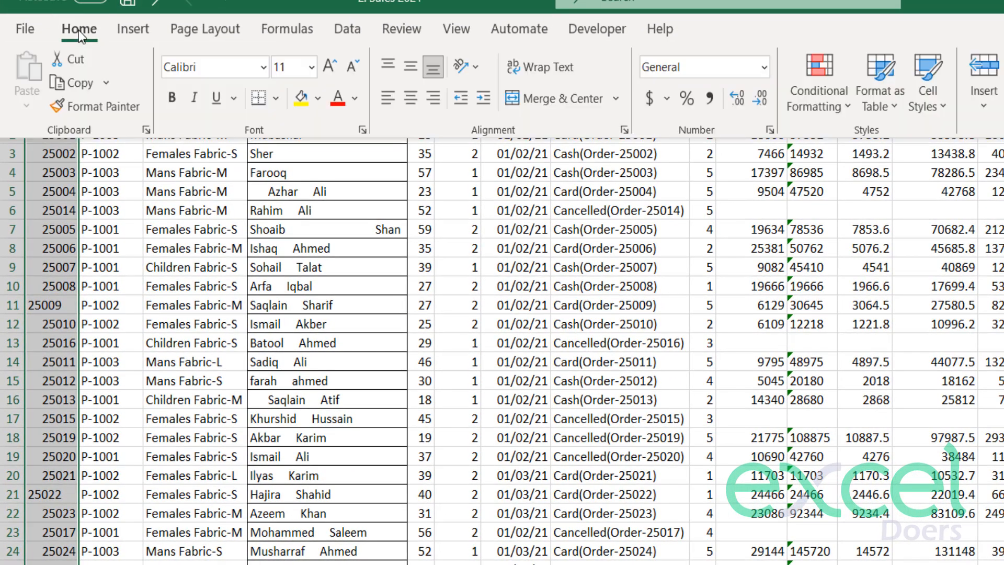
left_click(431, 99)
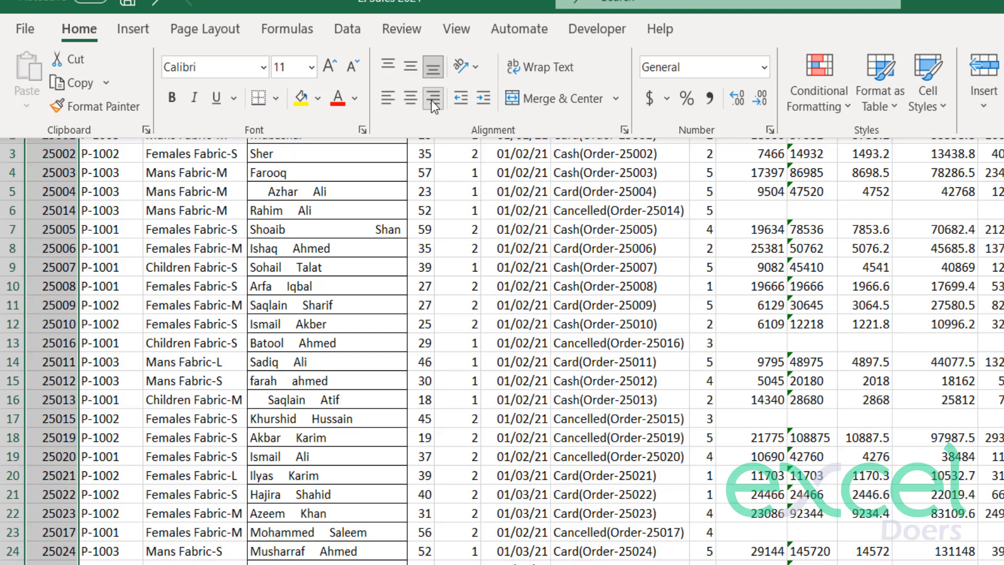
Format the Order ID column as Number with no decimal places and widen the column slightly.
left_click(763, 67)
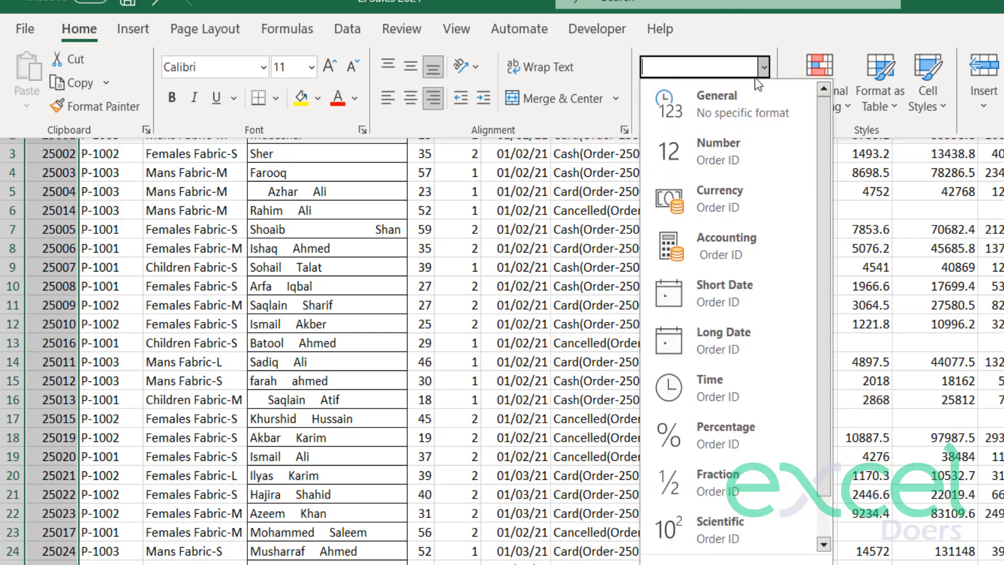
left_click(739, 142)
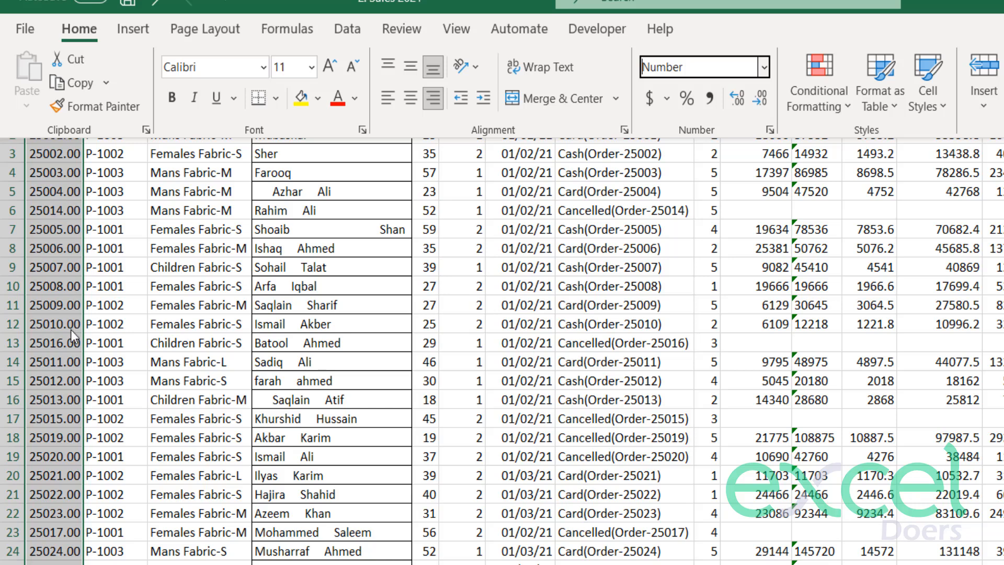
left_click(755, 109)
left_click(755, 108)
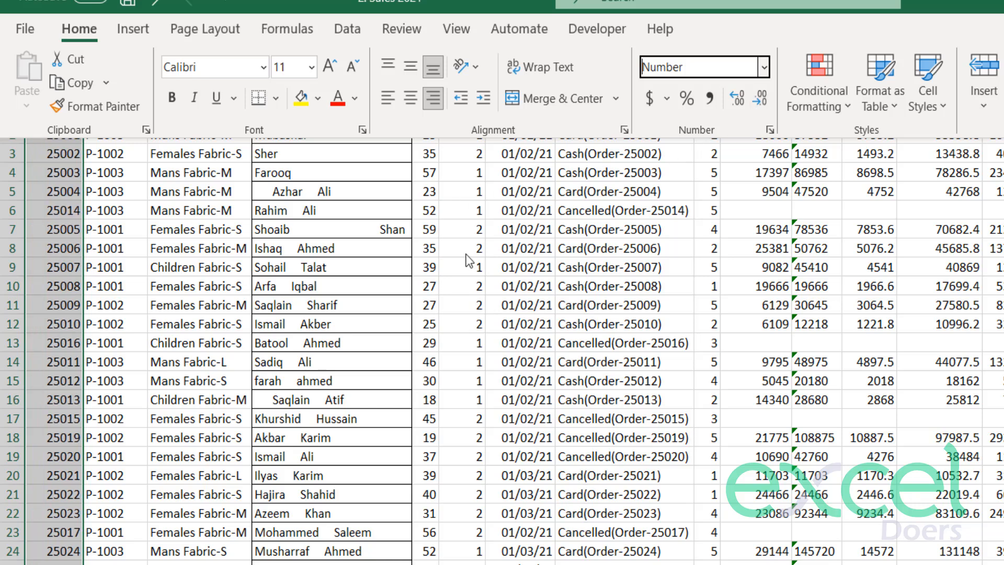
left_click(89, 264)
left_click_drag(83, 97, 90, 97)
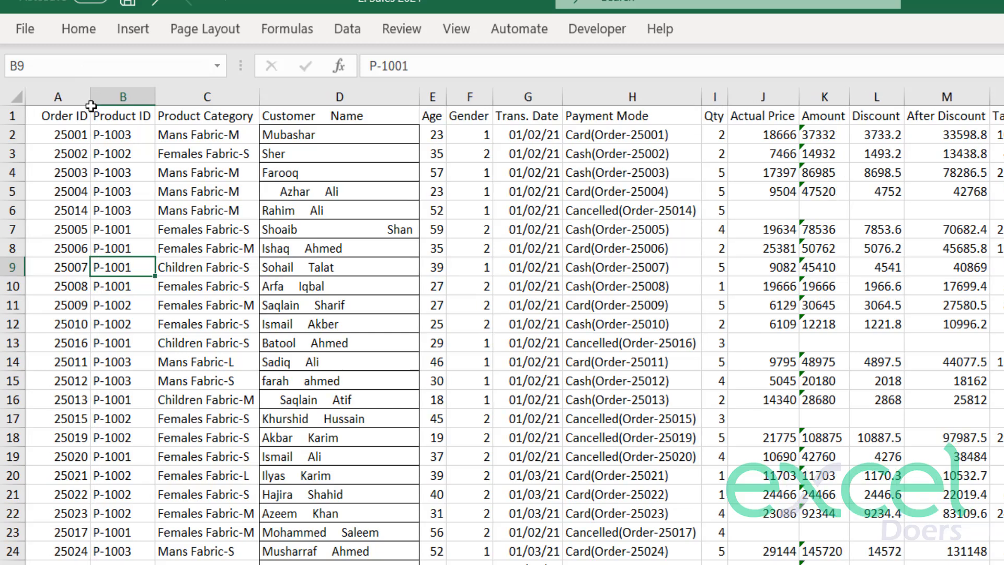
left_click(57, 155)
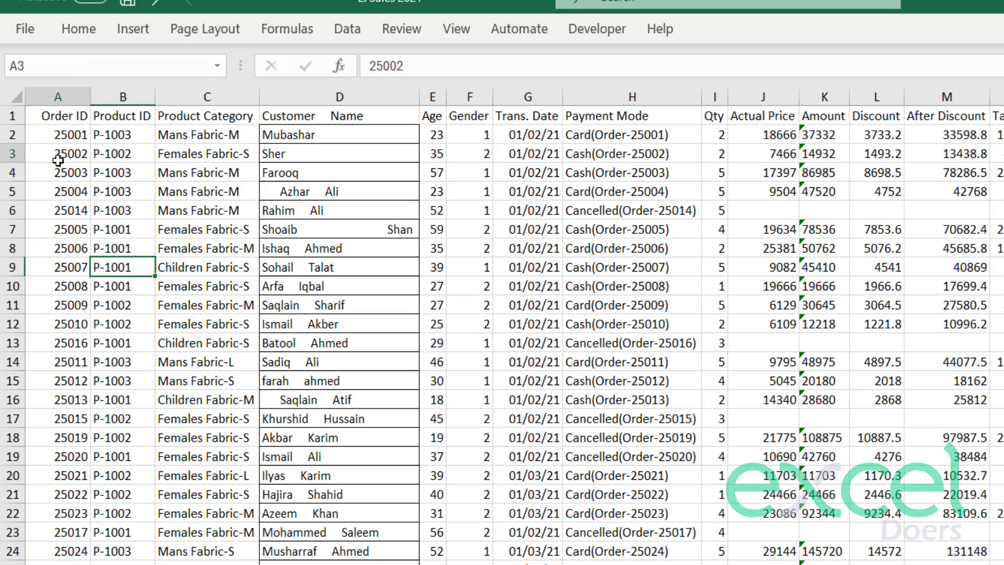
Widen the Product ID column and centre its contents horizontally.
left_click(133, 155)
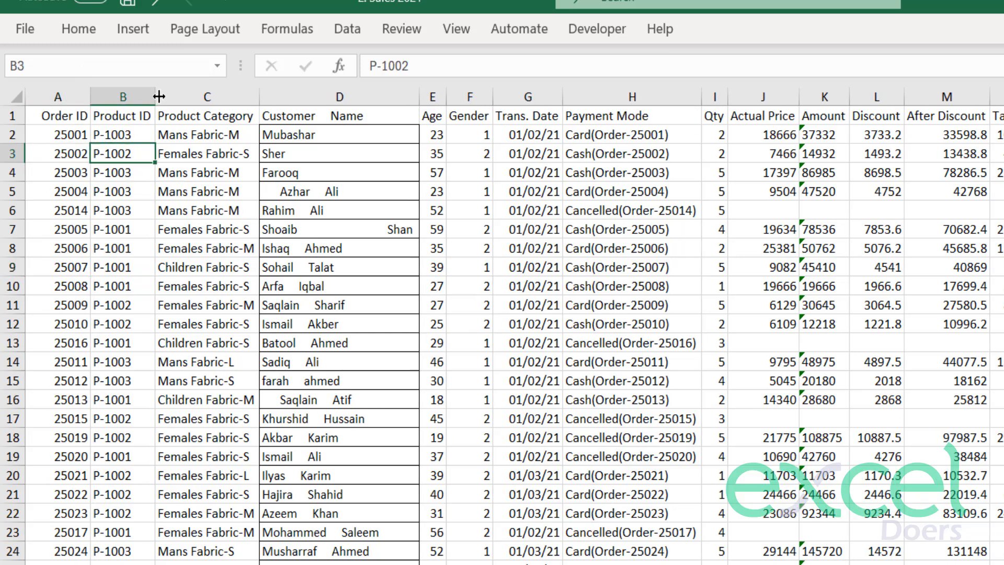
left_click_drag(155, 97, 172, 97)
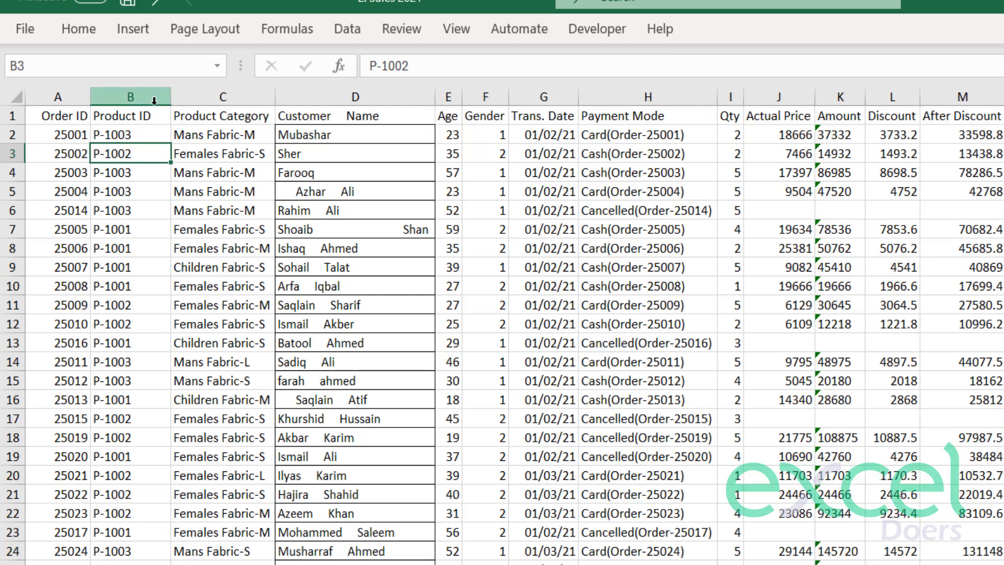
left_click(136, 98)
left_click(86, 35)
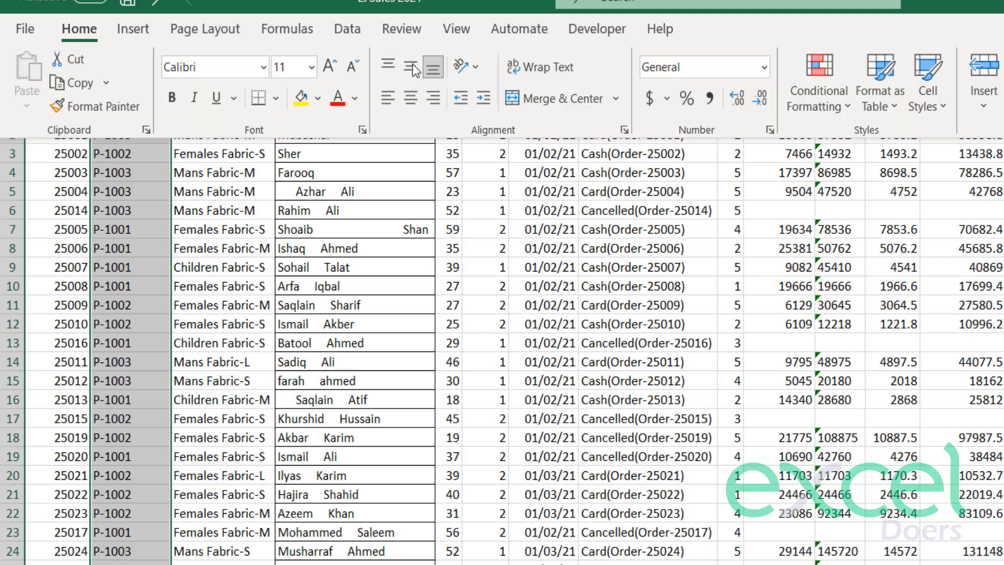
left_click(428, 95)
left_click(296, 326)
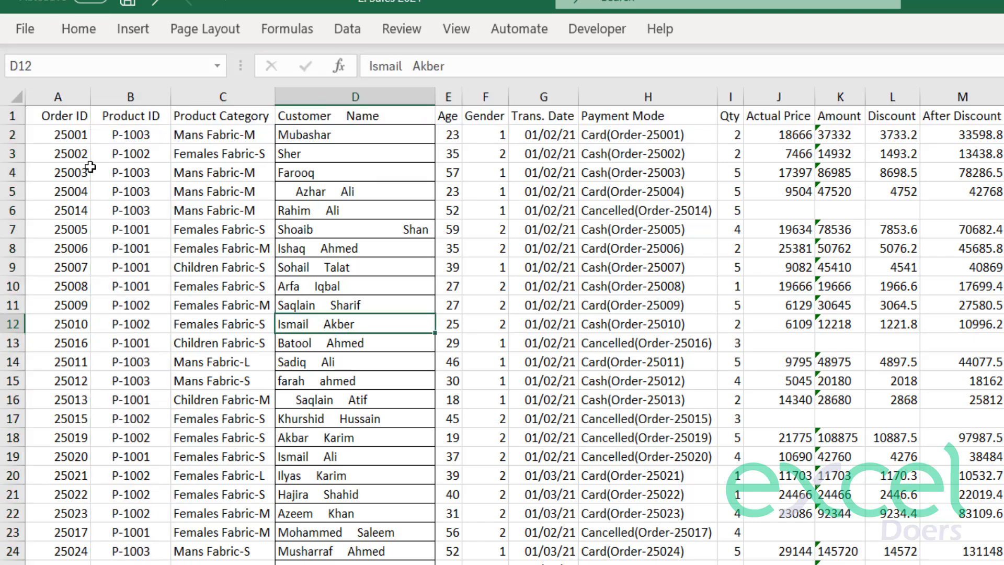
Insert an empty column between Product Category and Customer Name.
left_click(112, 169)
left_click(234, 158)
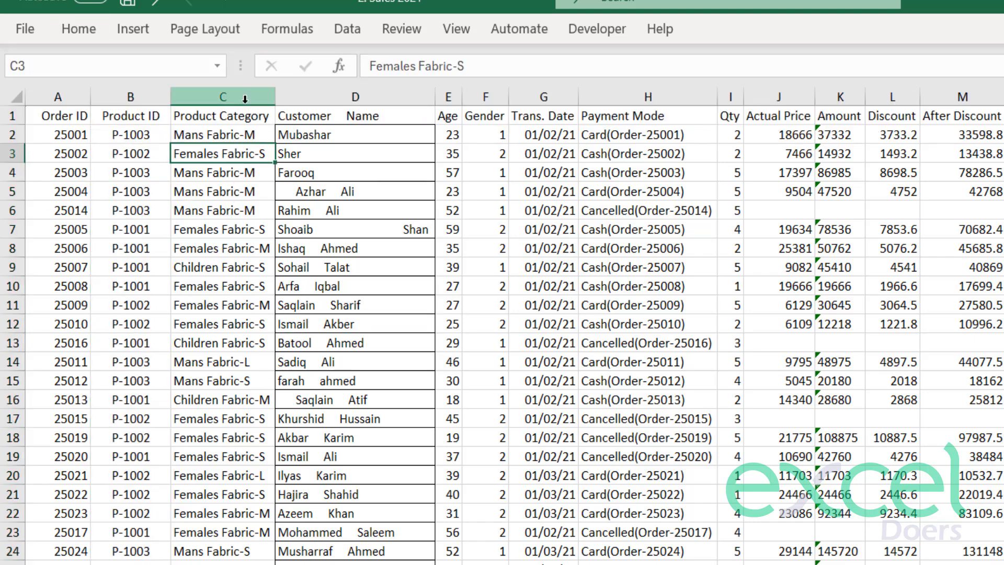
left_click(245, 116)
key("ctrl+shift+Down")
left_click(238, 137)
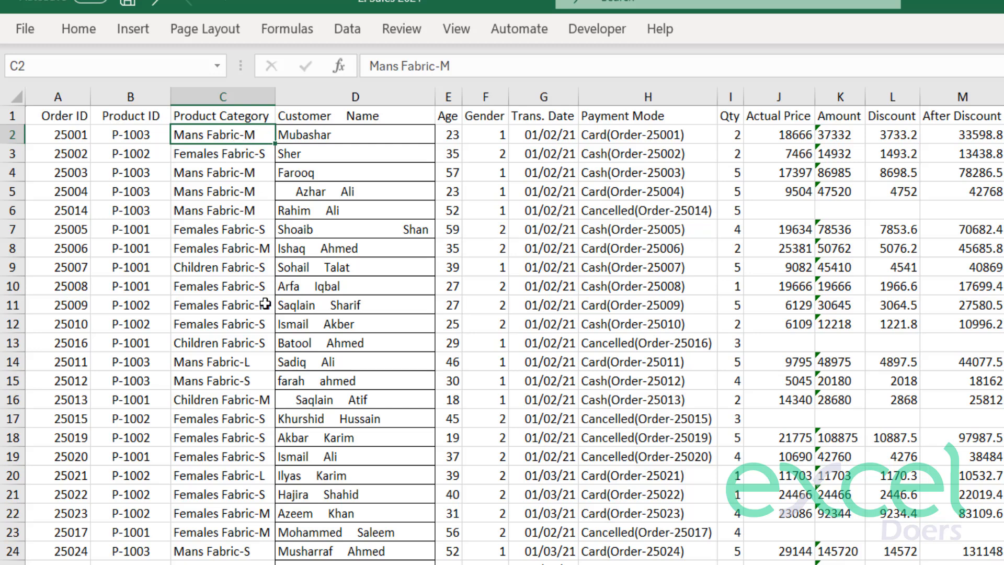
left_click(298, 97)
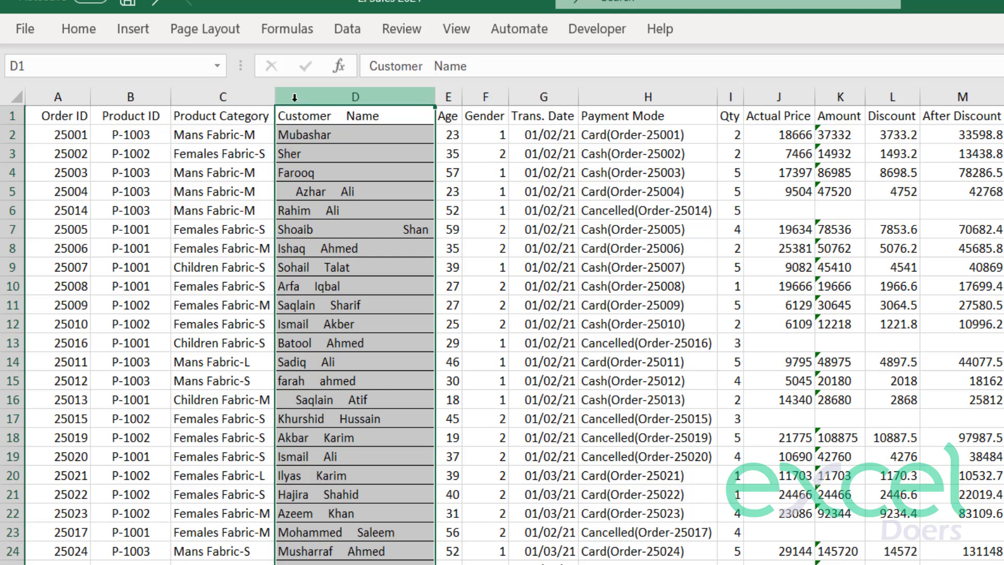
right_click(294, 97)
left_click(349, 296)
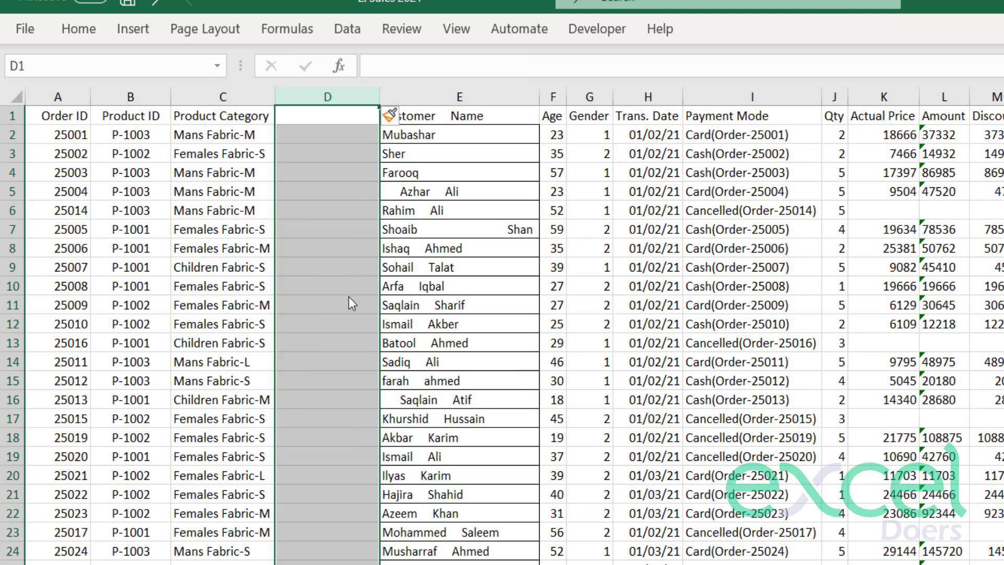
left_click(349, 297)
left_click_drag(314, 116, 314, 561)
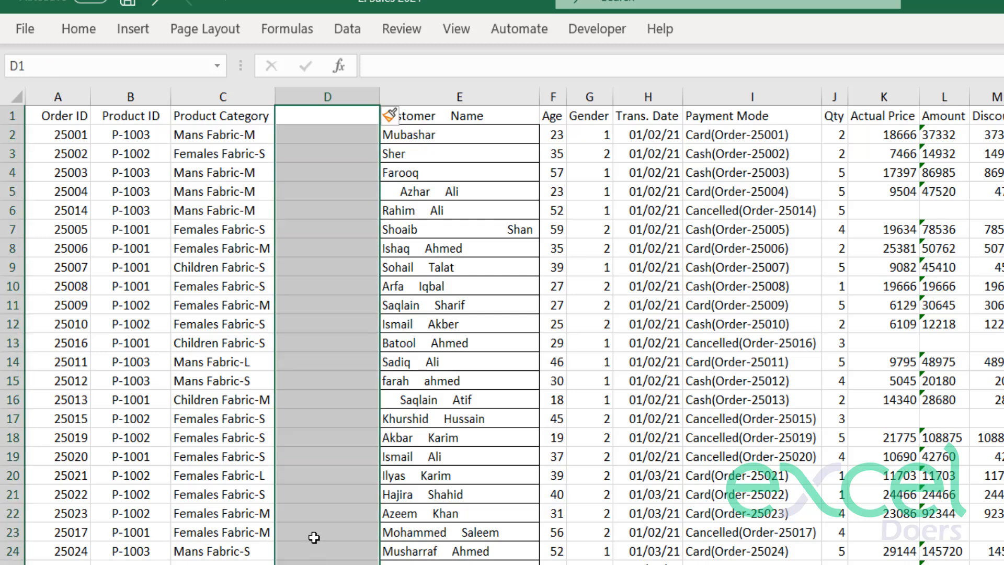
left_click(281, 360)
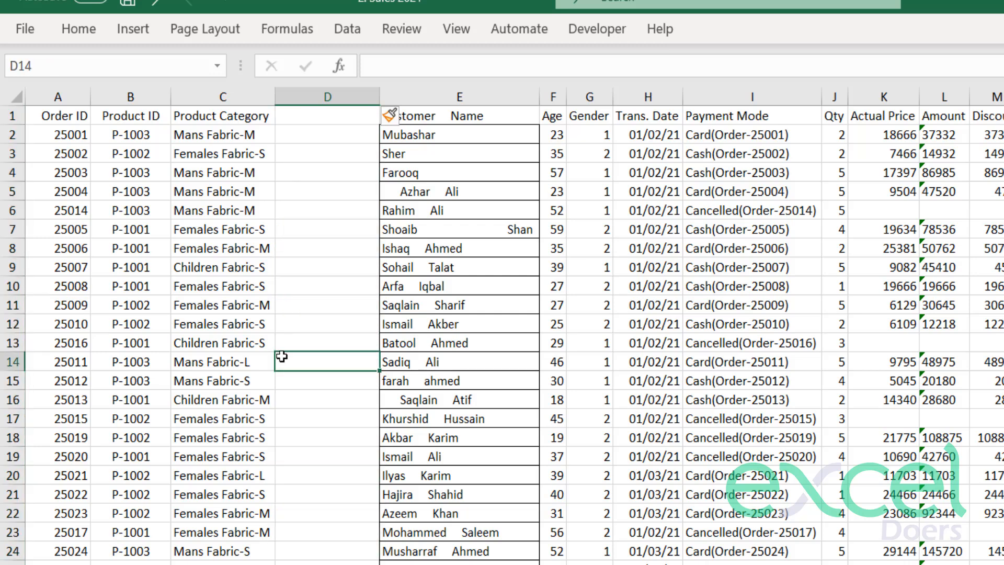
Start a Text to Columns conversion on the Product Category column, keeping the Delimited data type.
left_click(232, 210)
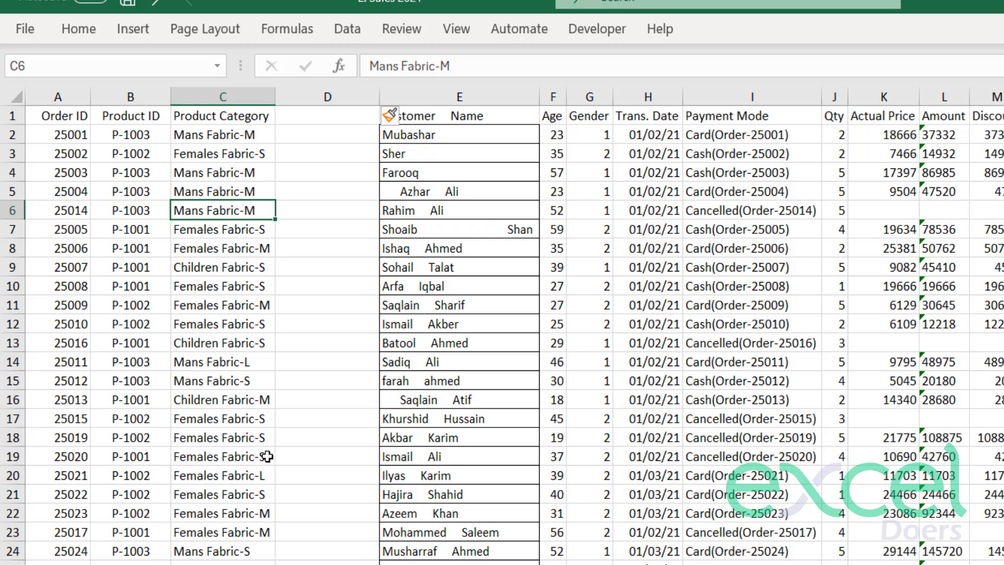
double_click(254, 209)
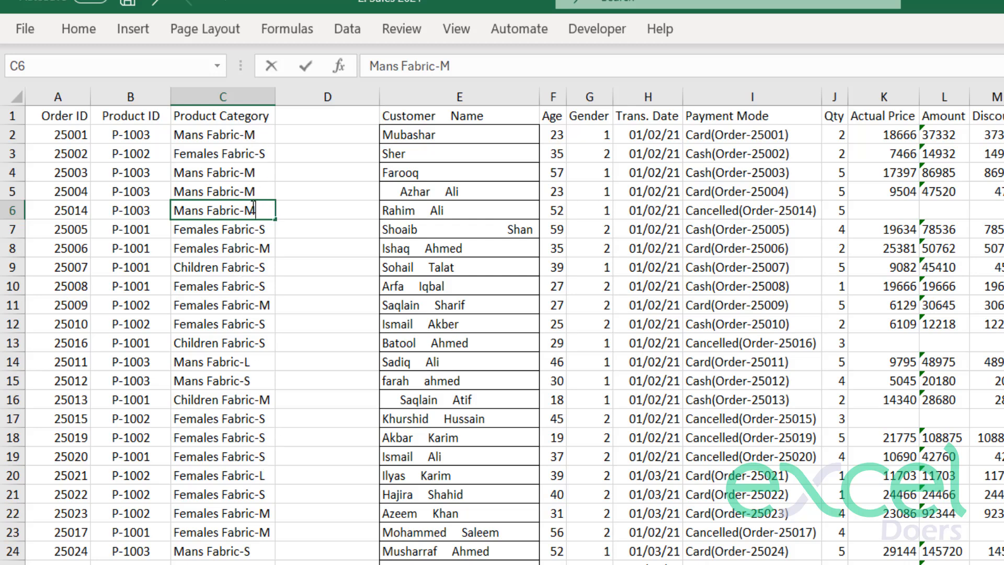
left_click_drag(241, 212, 246, 211)
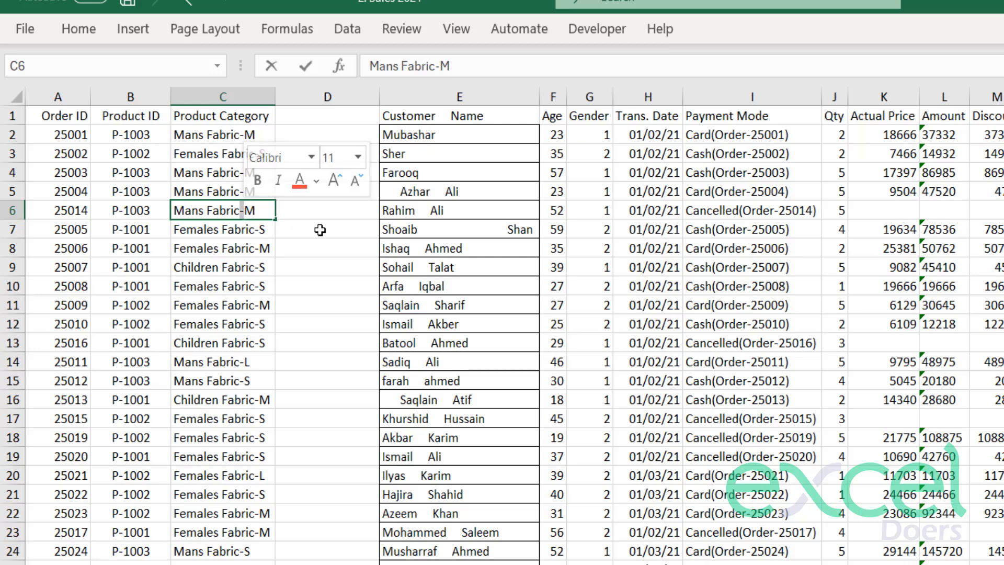
left_click(298, 299)
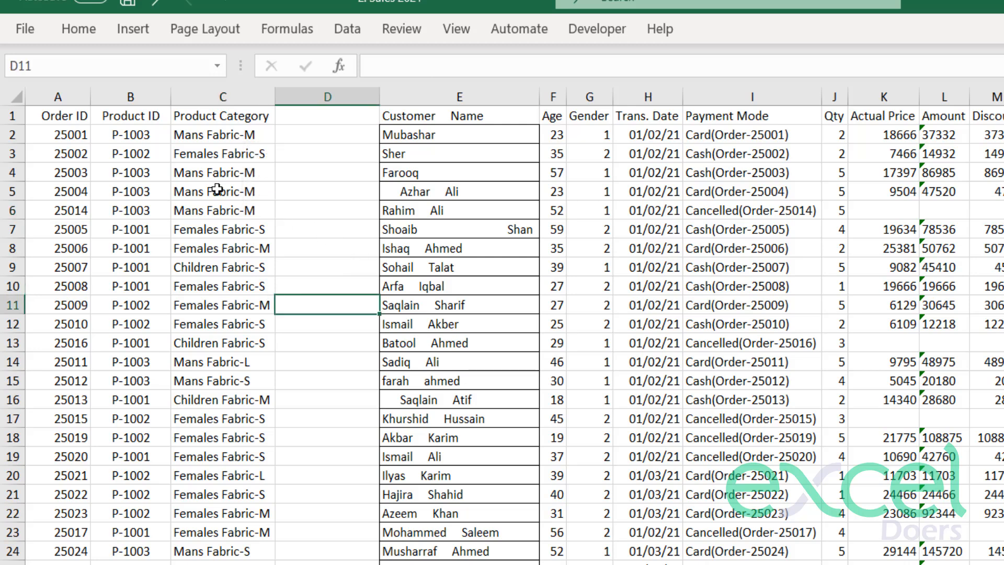
left_click(205, 97)
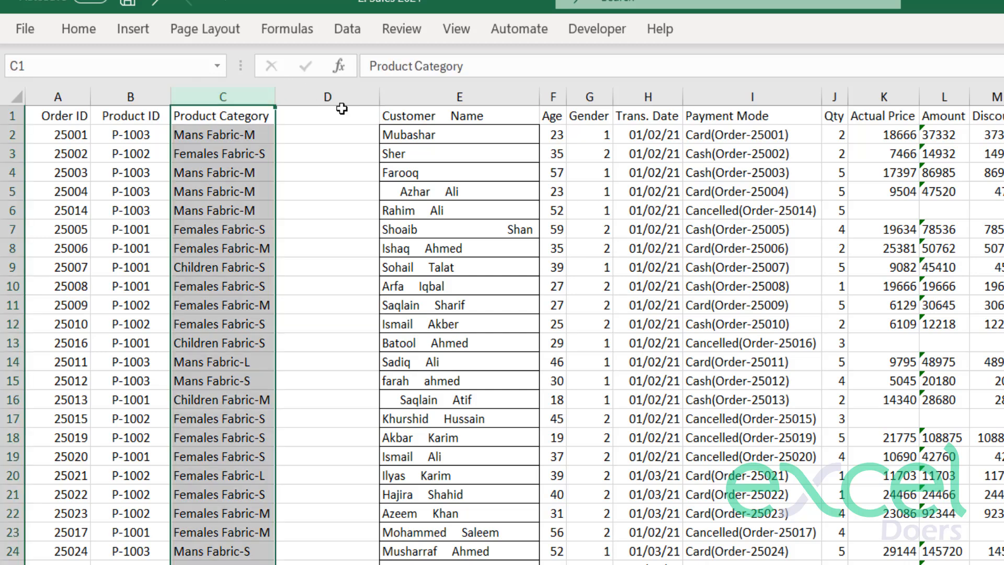
left_click(338, 30)
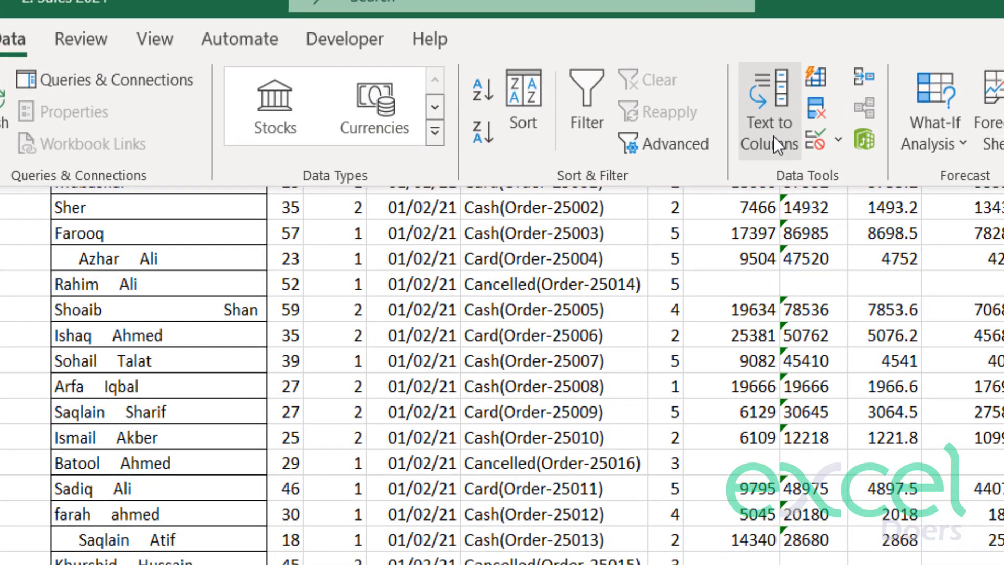
left_click(911, 79)
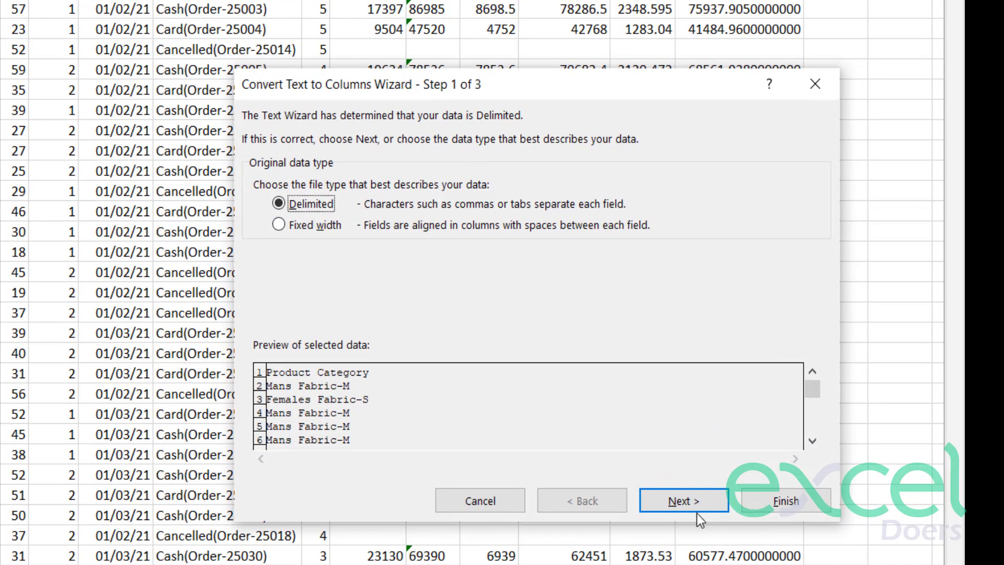
left_click(759, 515)
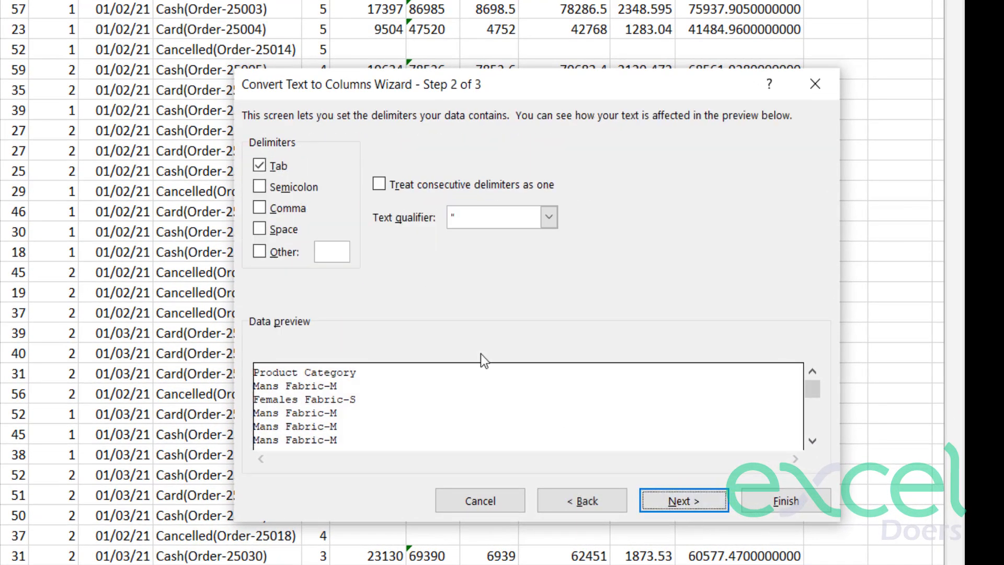
Set the hyphen "-" as the only delimiter, with Tab turned off, and finish splitting Product Category into two columns.
left_click(260, 166)
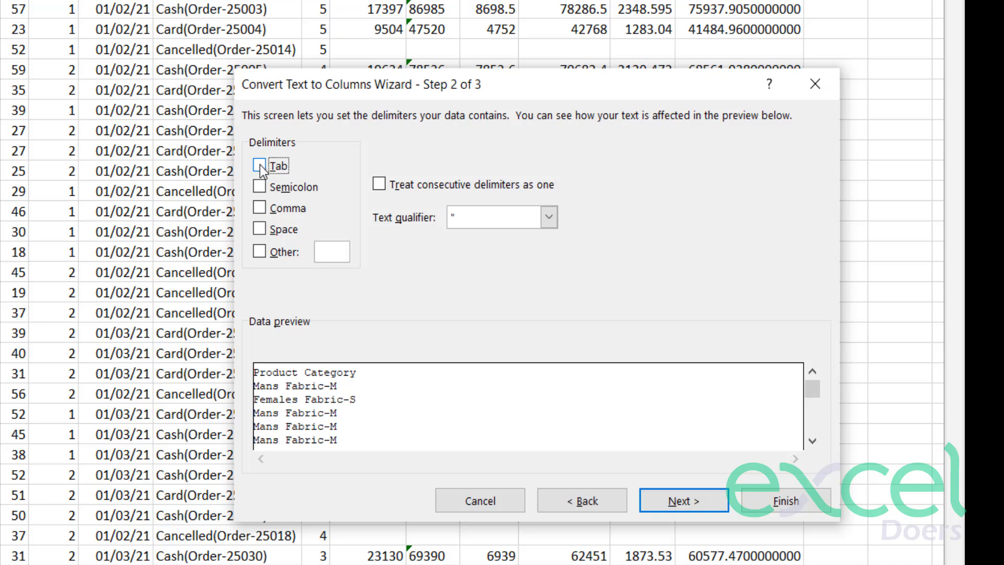
left_click(260, 252)
type("-")
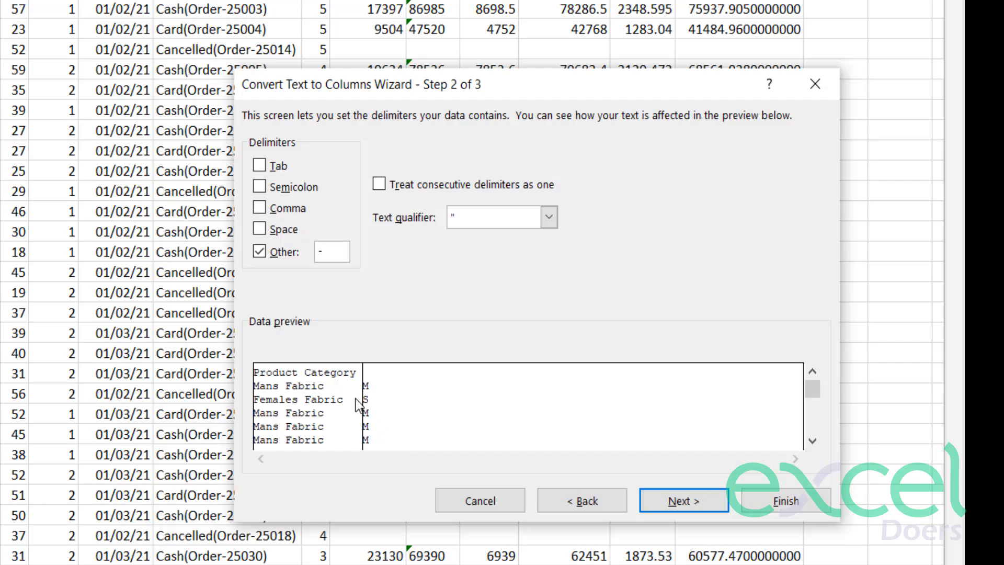
left_click(657, 507)
left_click(831, 501)
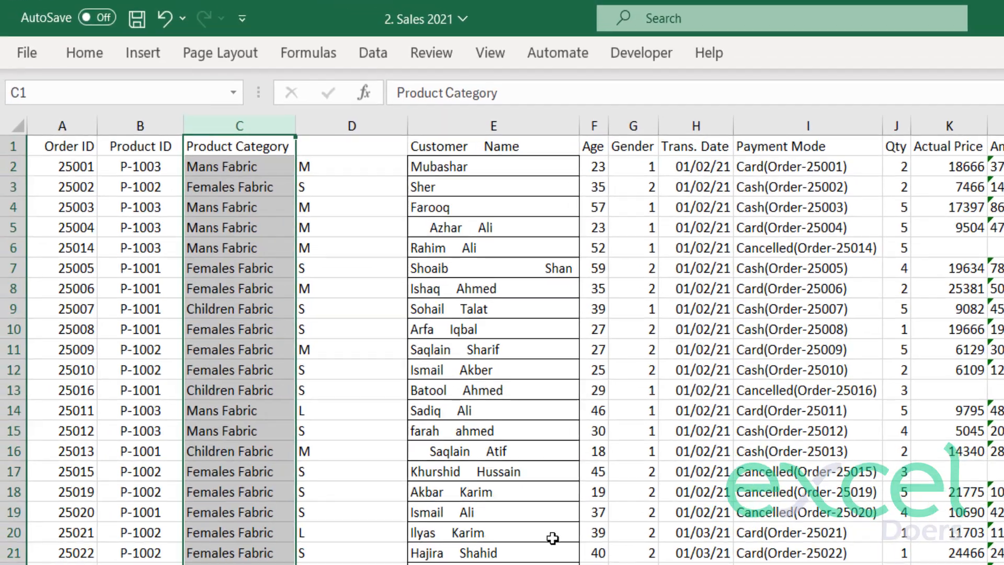
Enter the header "Size" in D1 above the split-off size letters.
left_click_drag(340, 167, 342, 559)
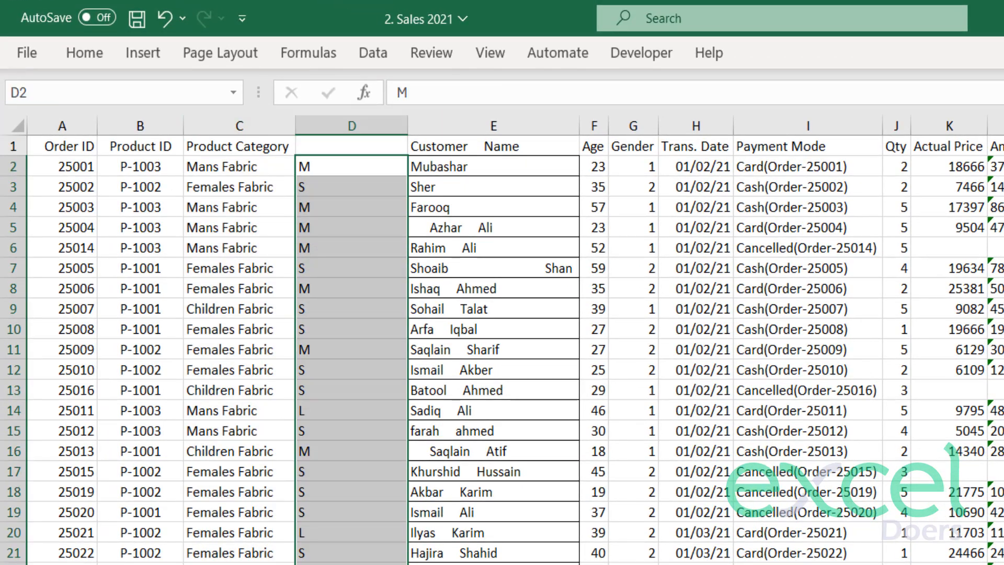
left_click(281, 427)
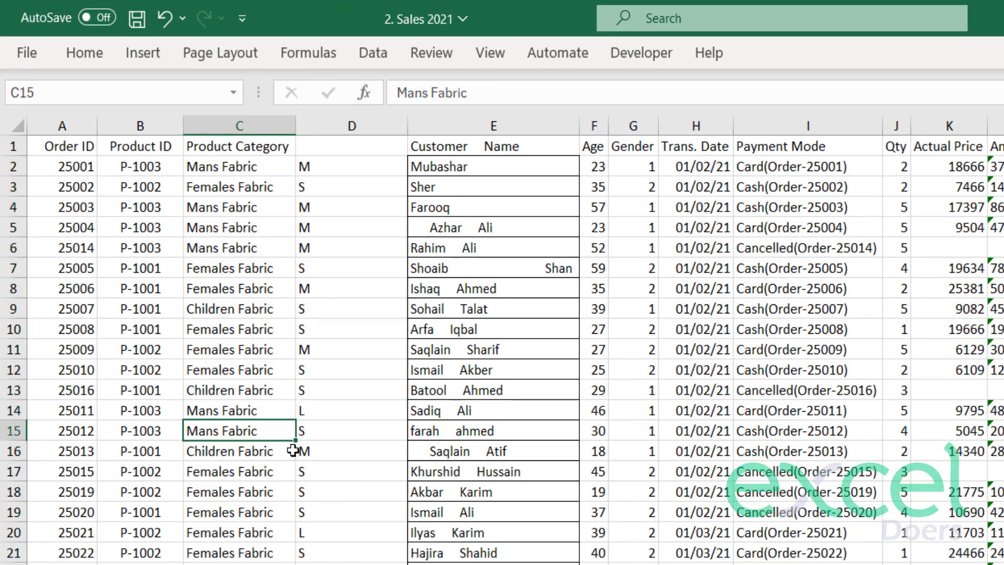
left_click(324, 145)
type("Size")
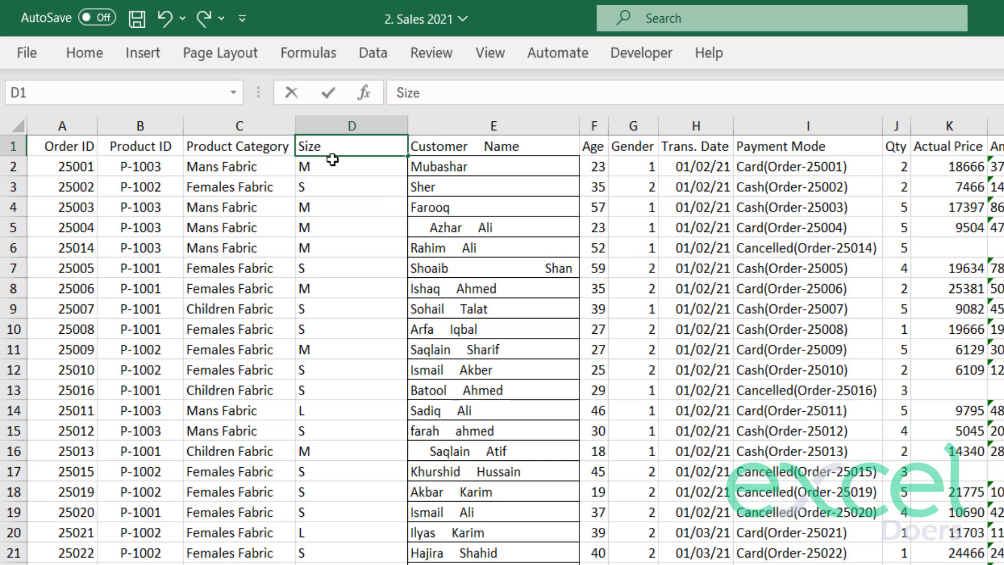
key("Return")
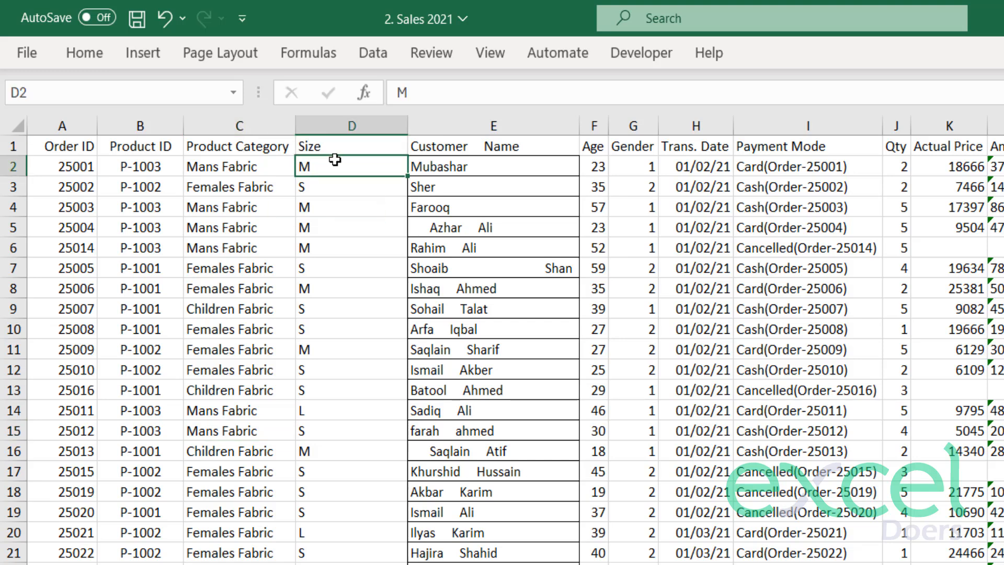
left_click(360, 208)
Center the contents of the Product Category and Size columns horizontally.
left_click(328, 125)
left_click_drag(221, 128, 314, 130)
left_click(84, 53)
left_click(315, 350)
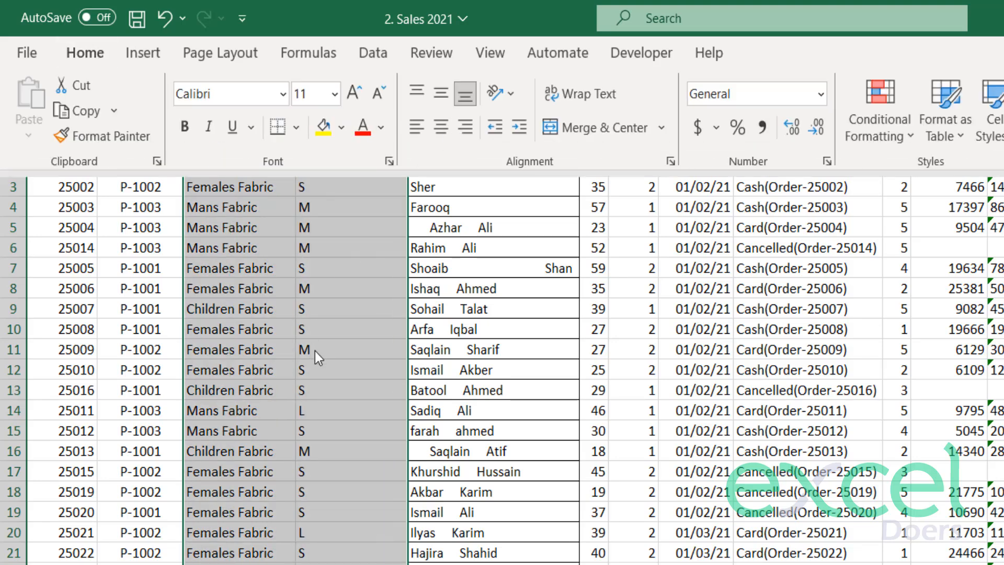
left_click(84, 51)
left_click(440, 127)
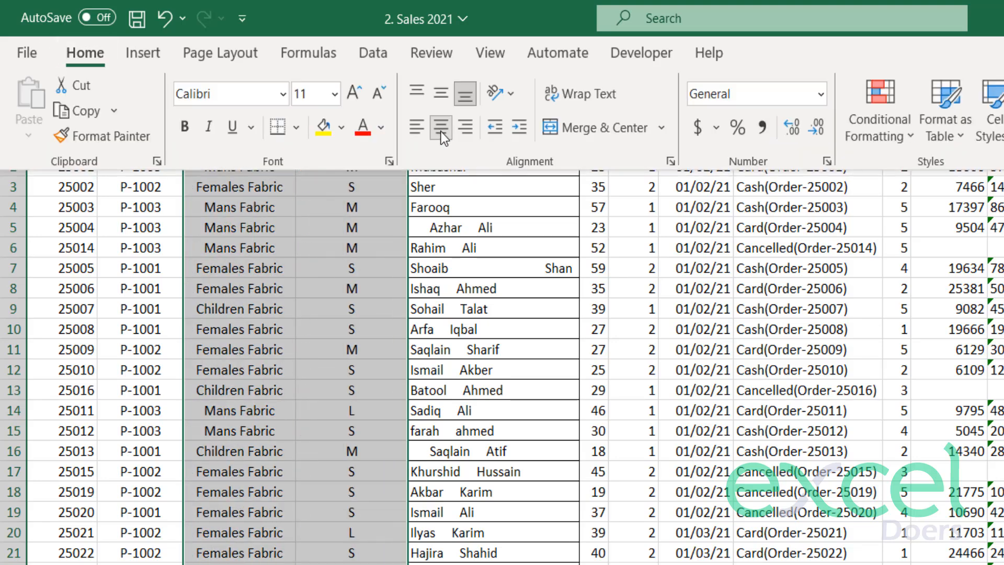
left_click(470, 209)
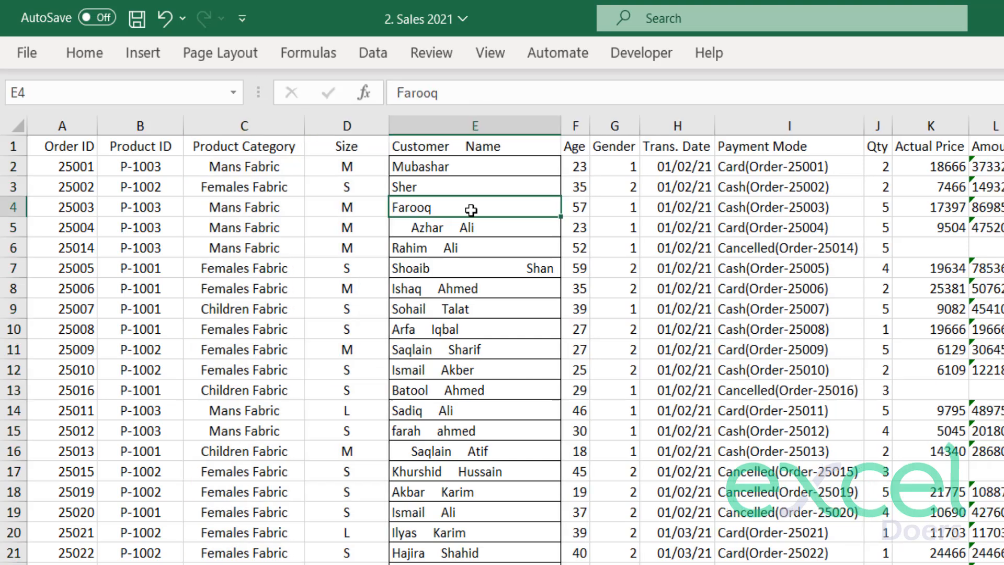
Examine the Customer Name column for irregular leading spaces and extra spaces between first and last names.
left_click(432, 148)
left_click(448, 174)
left_click_drag(448, 176, 449, 443)
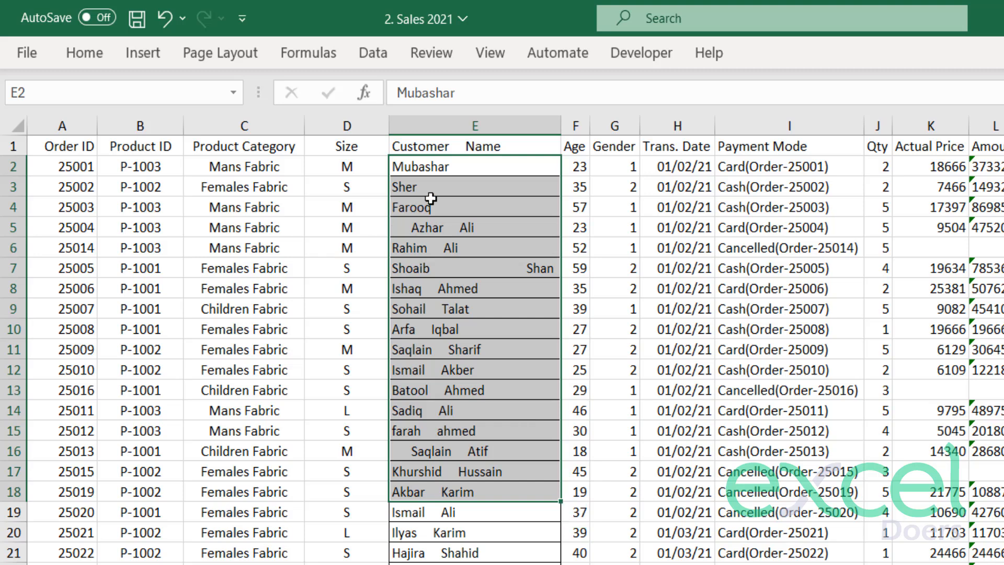
left_click_drag(422, 169, 463, 532)
left_click(492, 371)
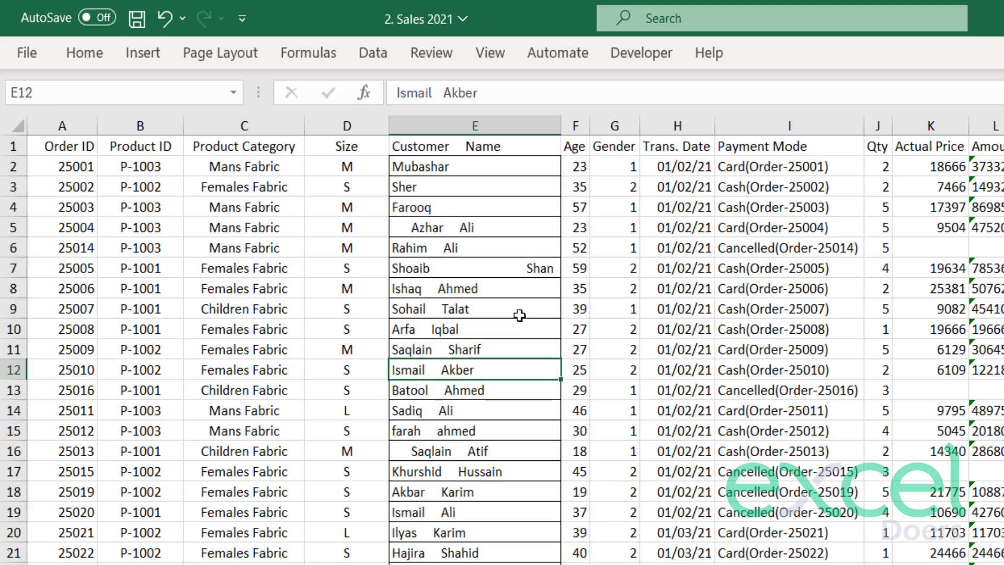
left_click(510, 270)
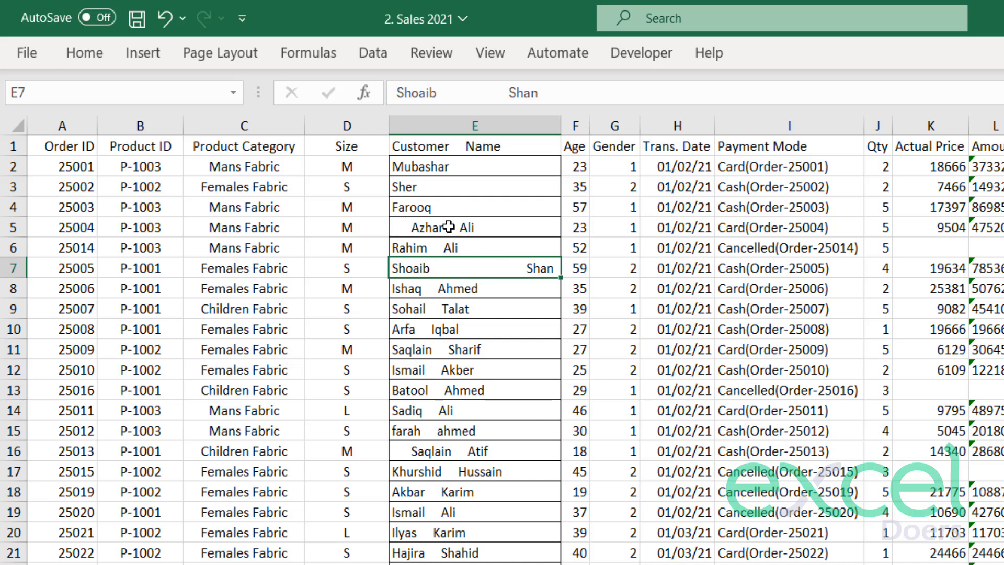
left_click(616, 495)
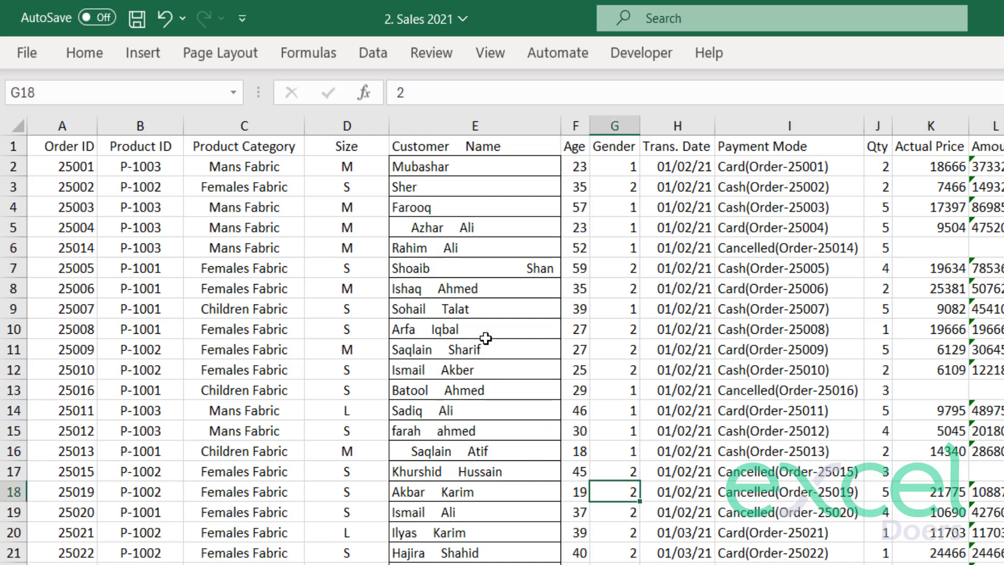
Retype the last three letters of the customer name in E9 in capitals.
left_click(488, 310)
key("ctrl+z")
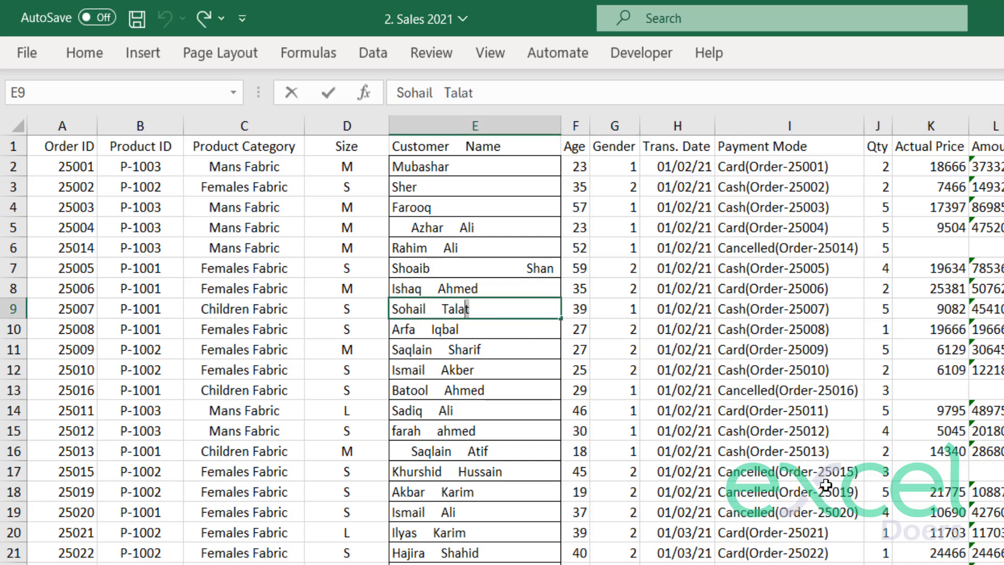
type("LAT")
key("Return")
Retype the last three letters of the customer name in E8 in capitals.
key("Up")
key("Up")
key("F2")
key("shift+Left")
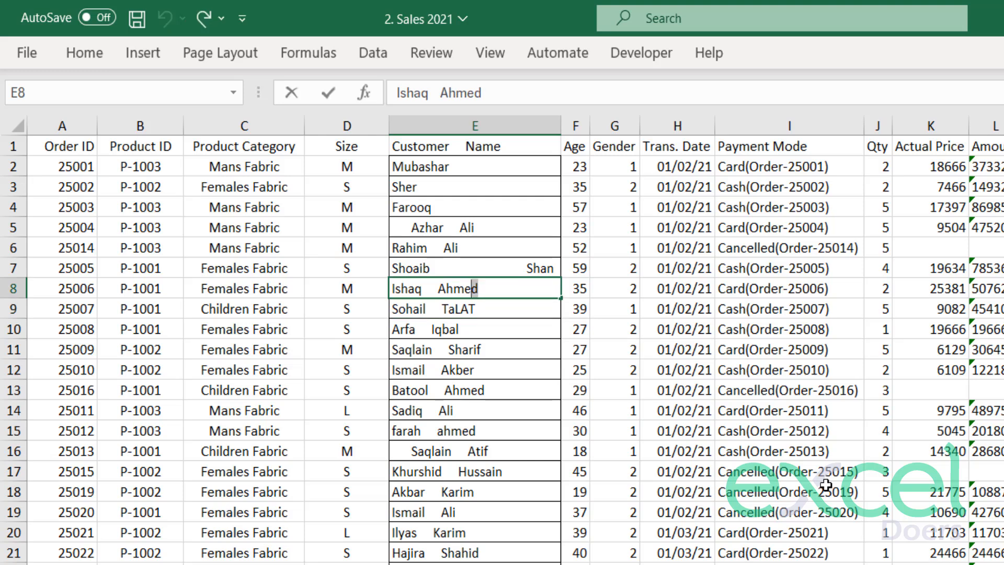
key("shift+Left")
key("shift+Left")
type("MED")
key("Return")
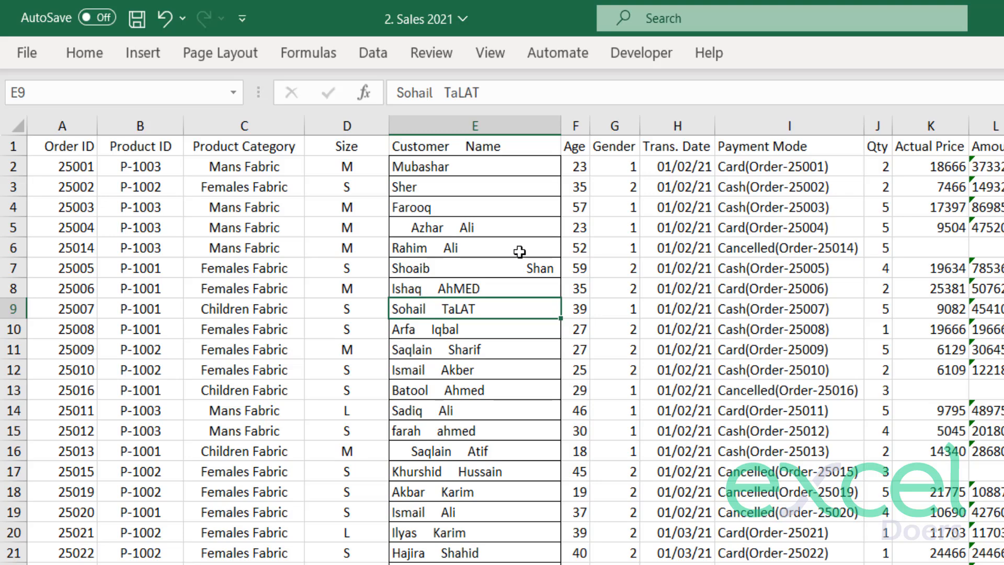
Widen the Age column slightly and insert an empty column between Customer Name and Age.
left_click_drag(590, 125, 600, 126)
left_click(576, 121)
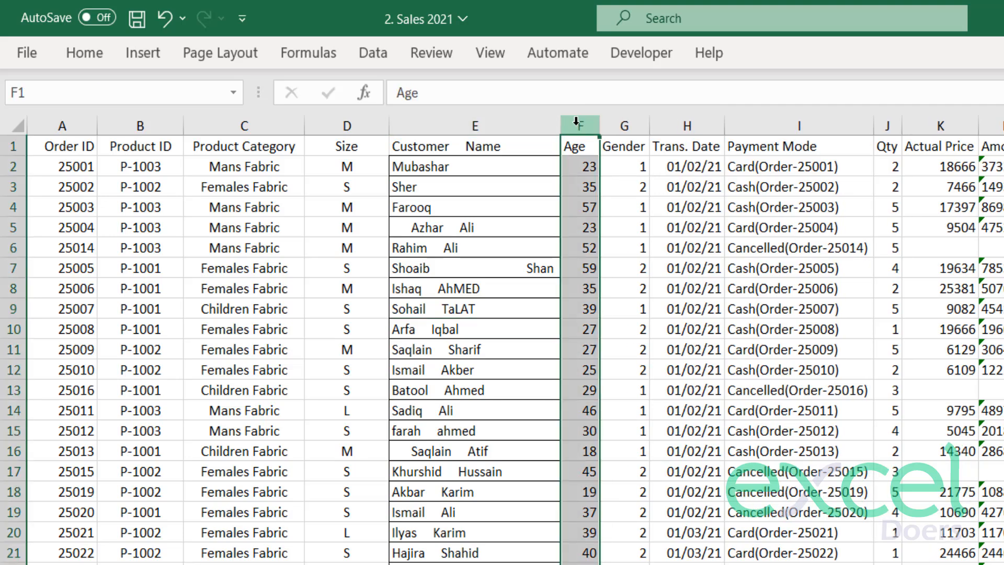
right_click(575, 121)
left_click(614, 335)
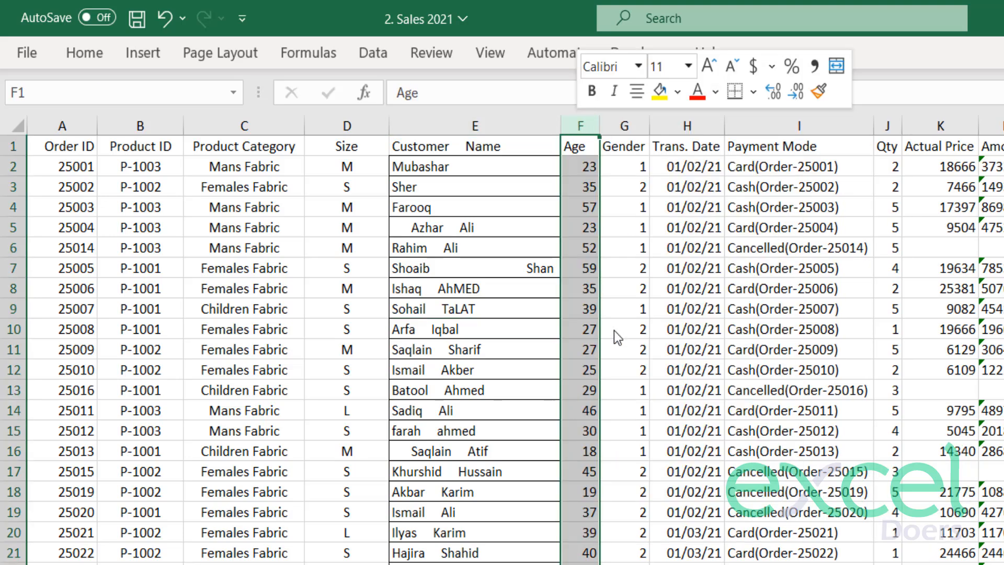
left_click(611, 310)
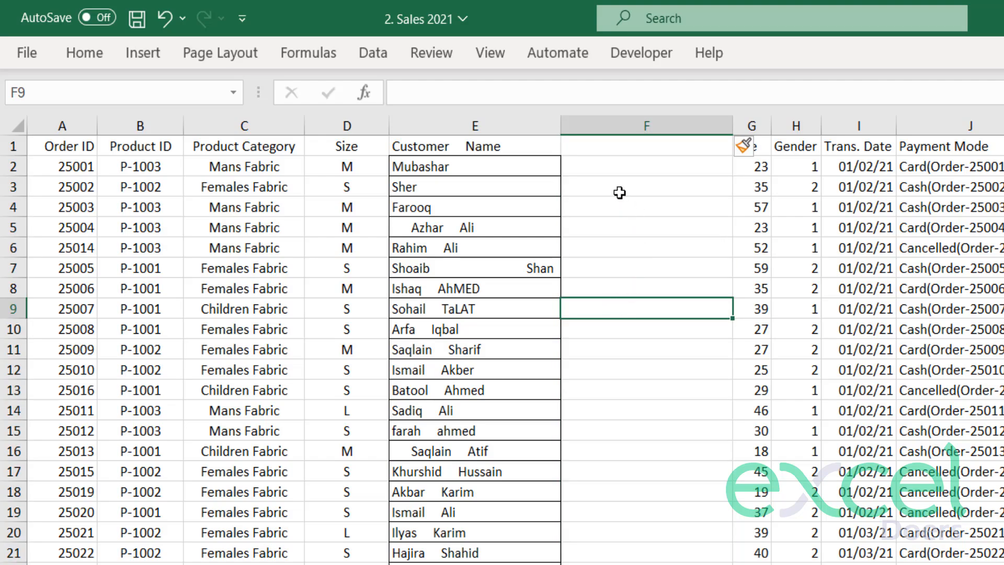
Enter the formula =TRIM(E2) in F2 and fill it down column F for all customer rows.
left_click(605, 171)
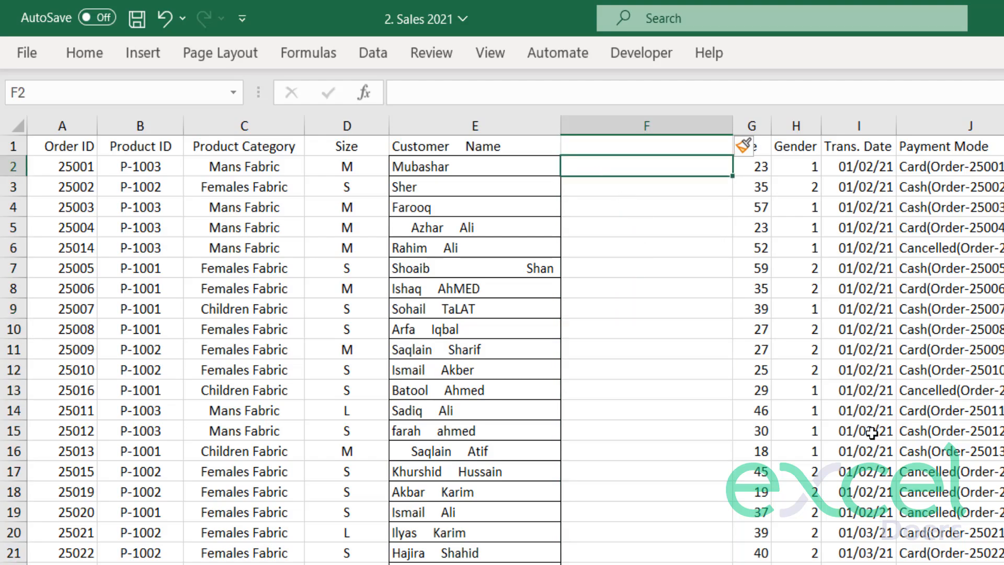
type("=trom")
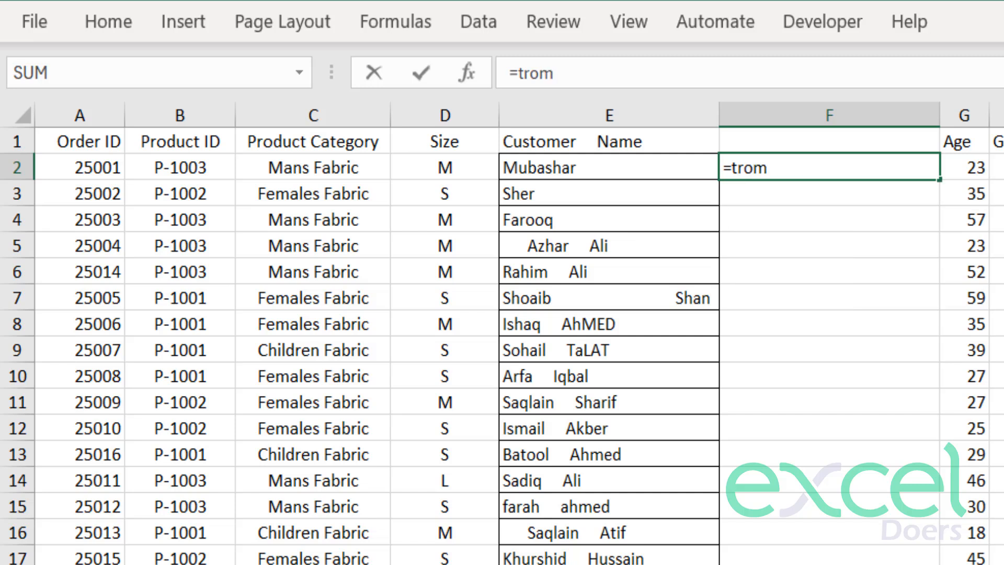
key("BackSpace")
key("BackSpace")
type("im")
key("Tab")
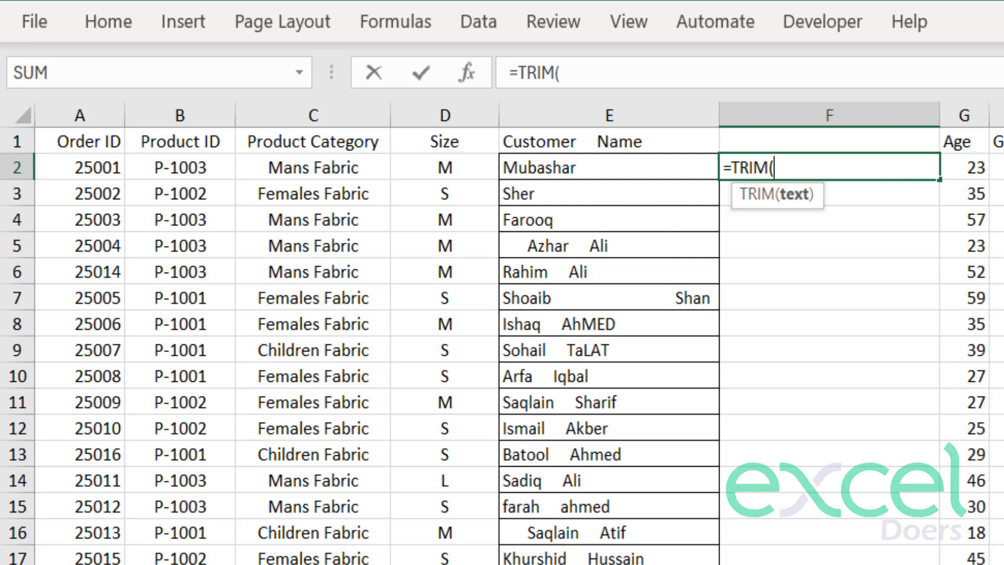
left_click(616, 158)
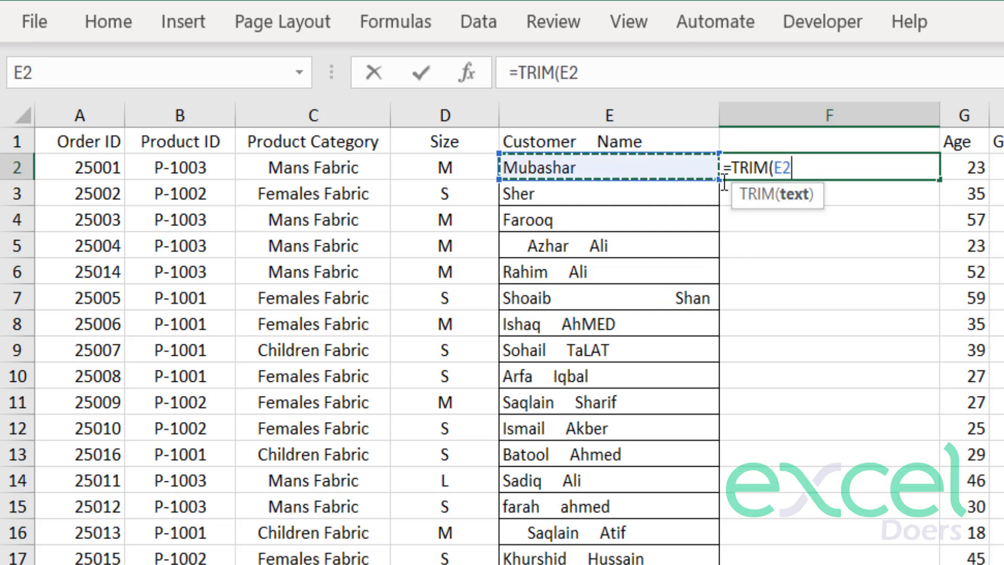
type(")")
key("Return")
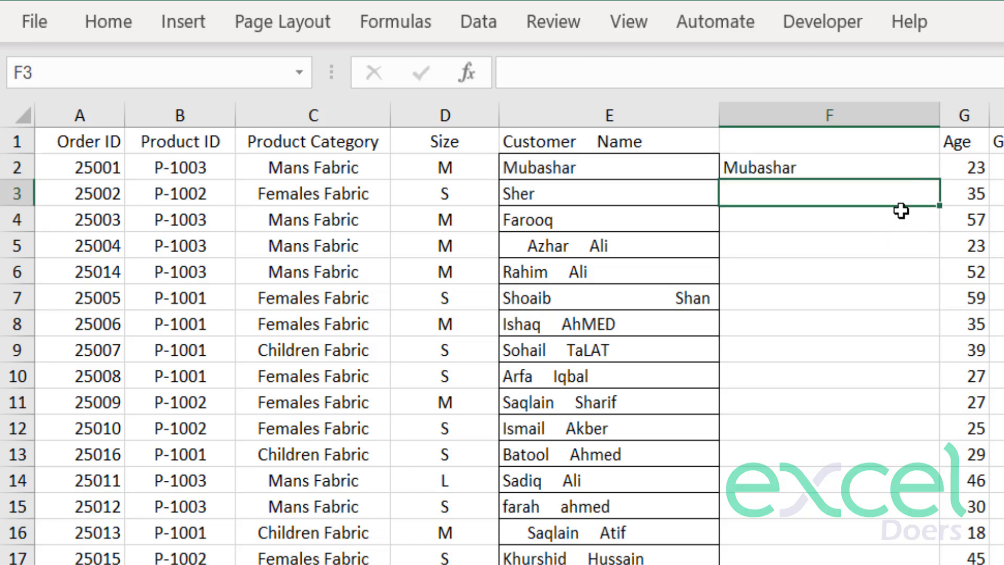
left_click(766, 167)
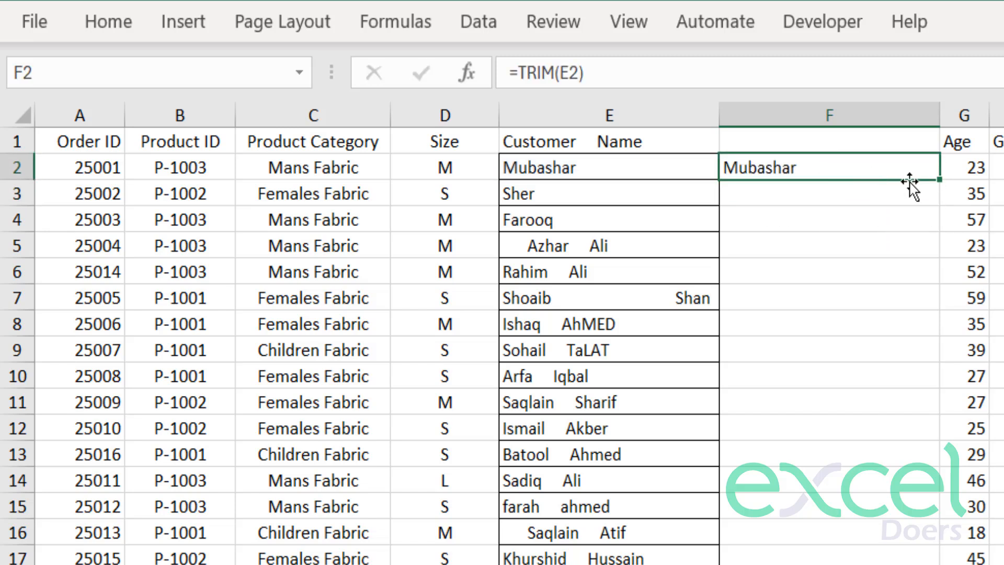
double_click(938, 183)
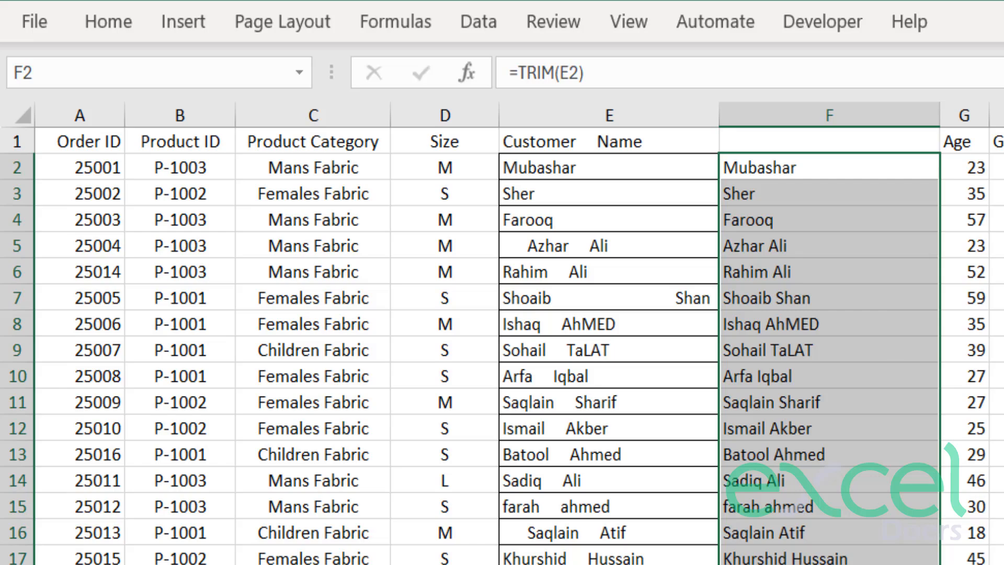
Compare the original names in column E with the trimmed names in column F, including rows 5 and 8.
scroll(908, 303, "down", 8)
scroll(887, 561, "down", 7)
left_click(887, 554)
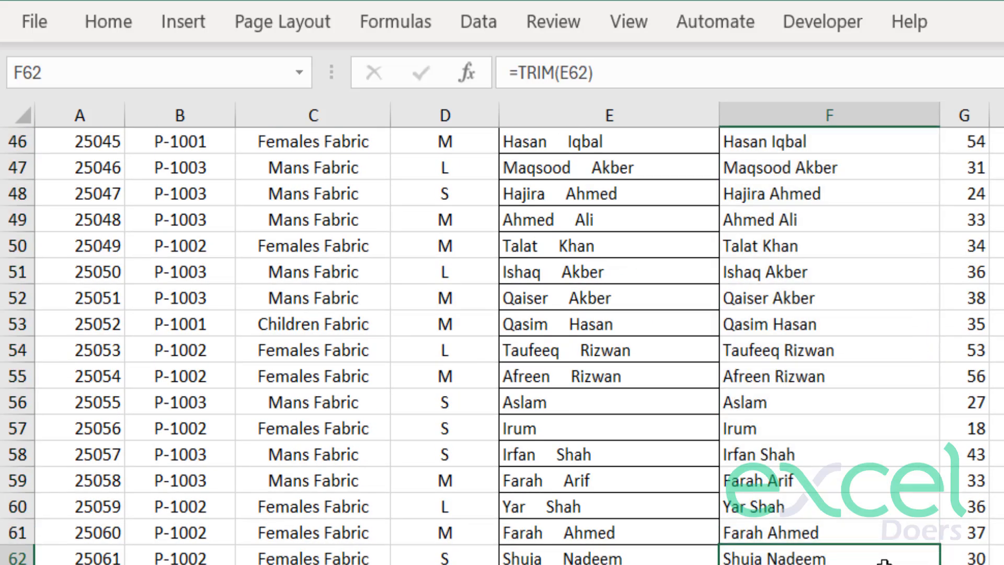
key("ctrl+Up")
left_click(506, 222)
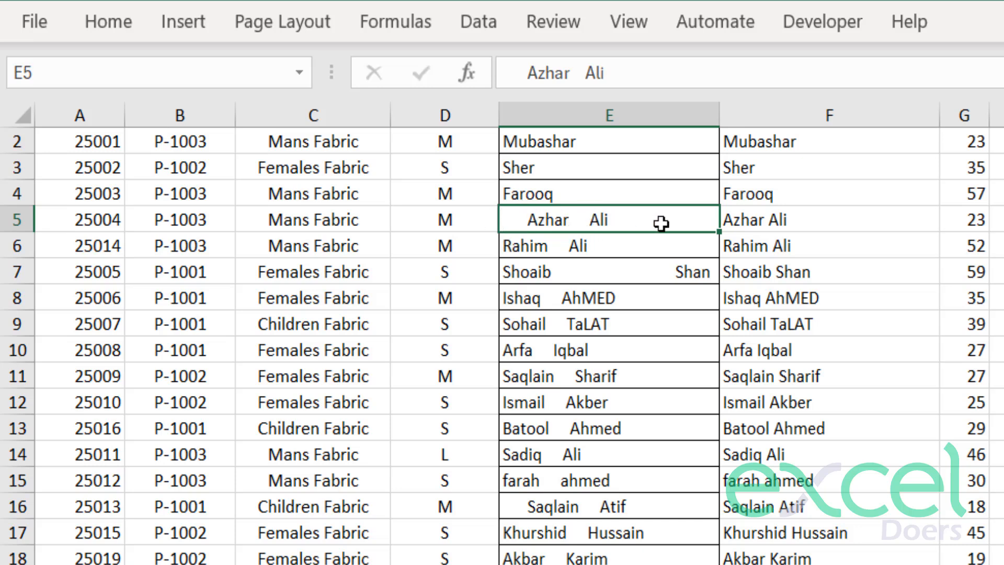
left_click(792, 231)
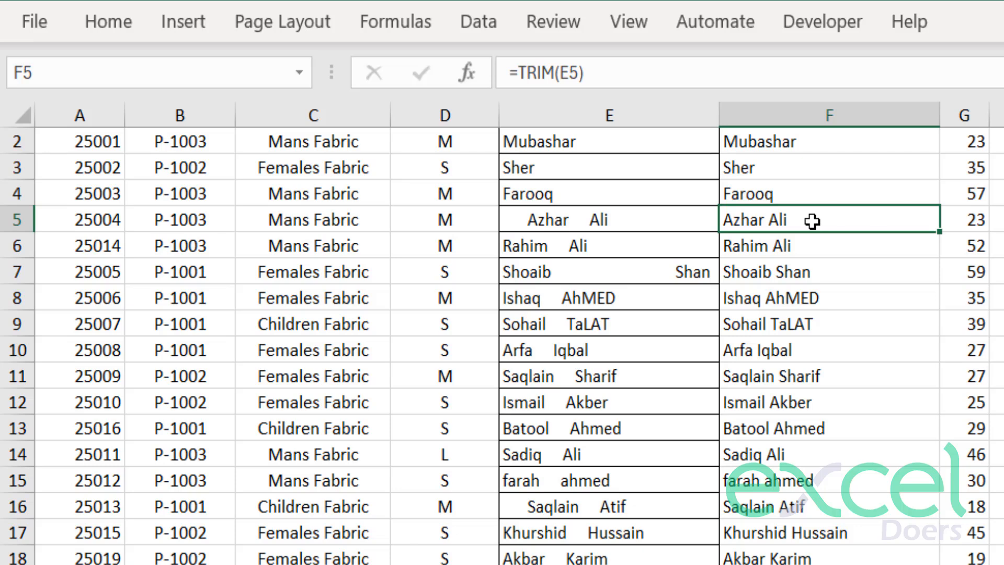
left_click(577, 303)
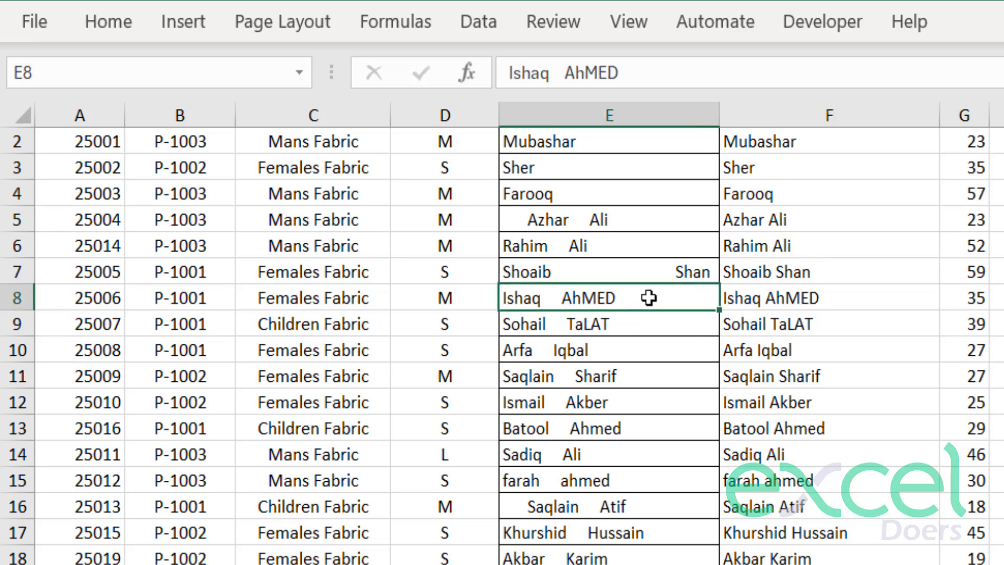
left_click(800, 297)
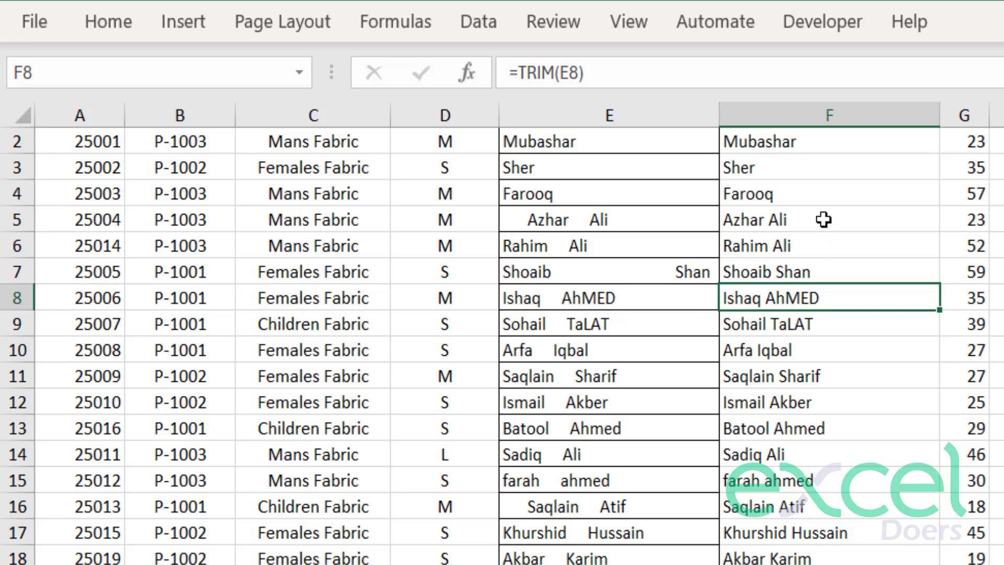
Wrap the TRIM formula in F2 with the PROPER function, making it =PROPER(TRIM(E2)).
scroll(794, 232, "up", 1)
left_click(741, 167)
double_click(737, 168)
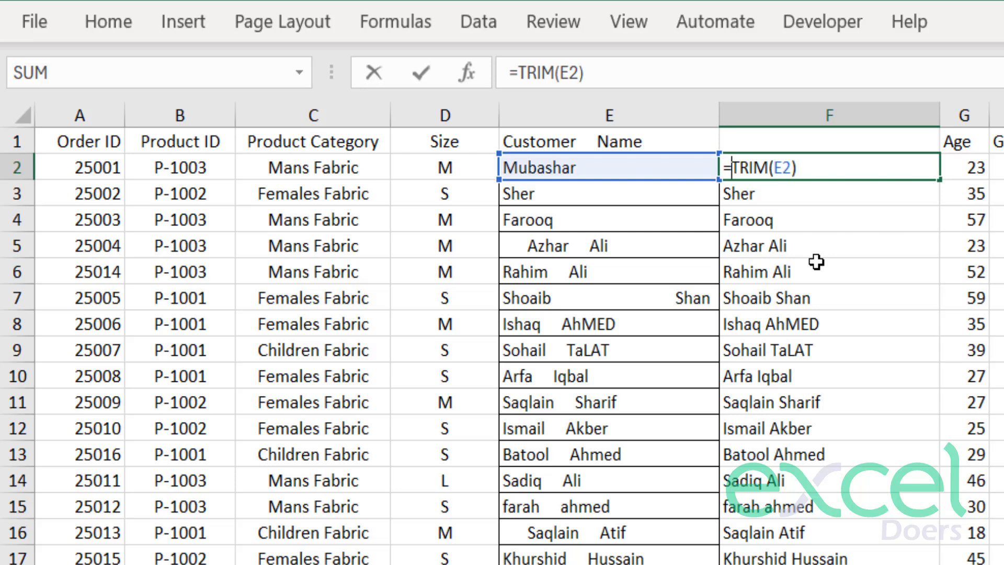
type("prop")
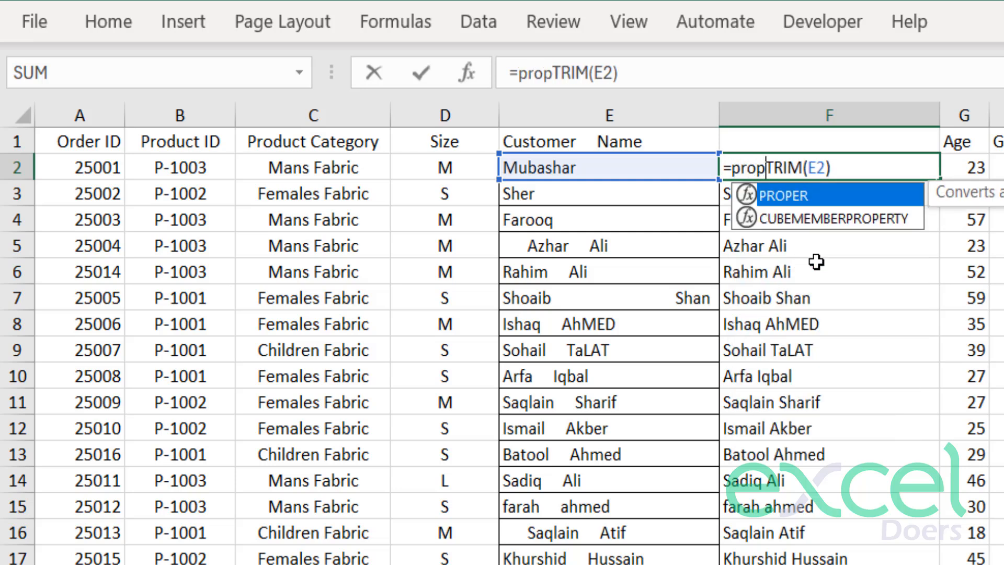
key("Tab")
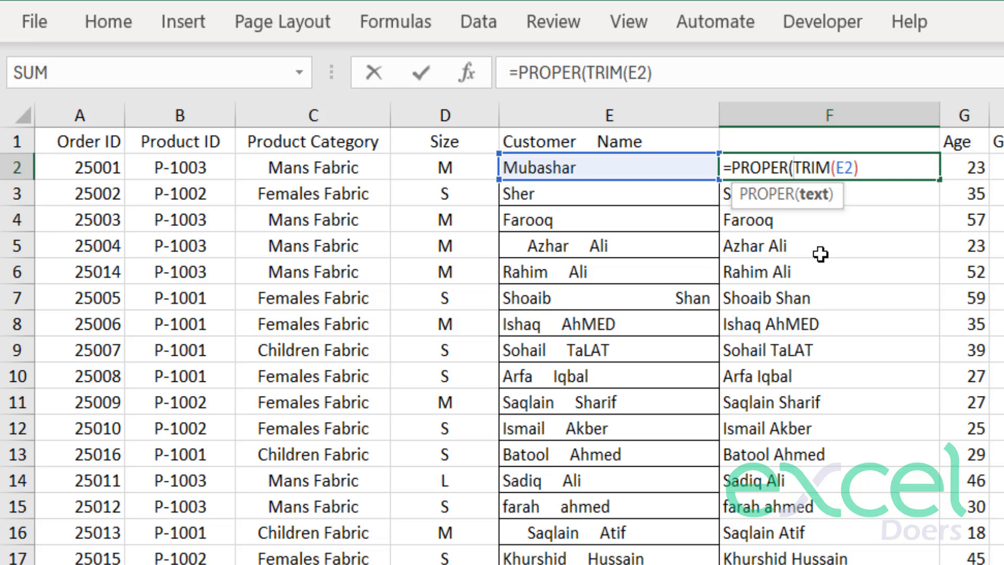
left_click_drag(802, 167, 864, 166)
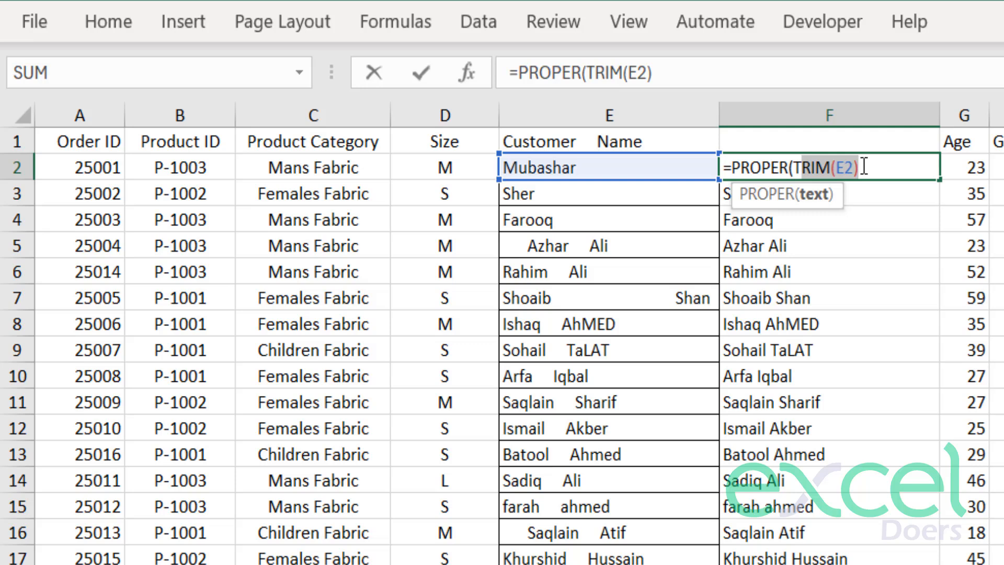
left_click_drag(745, 163, 861, 164)
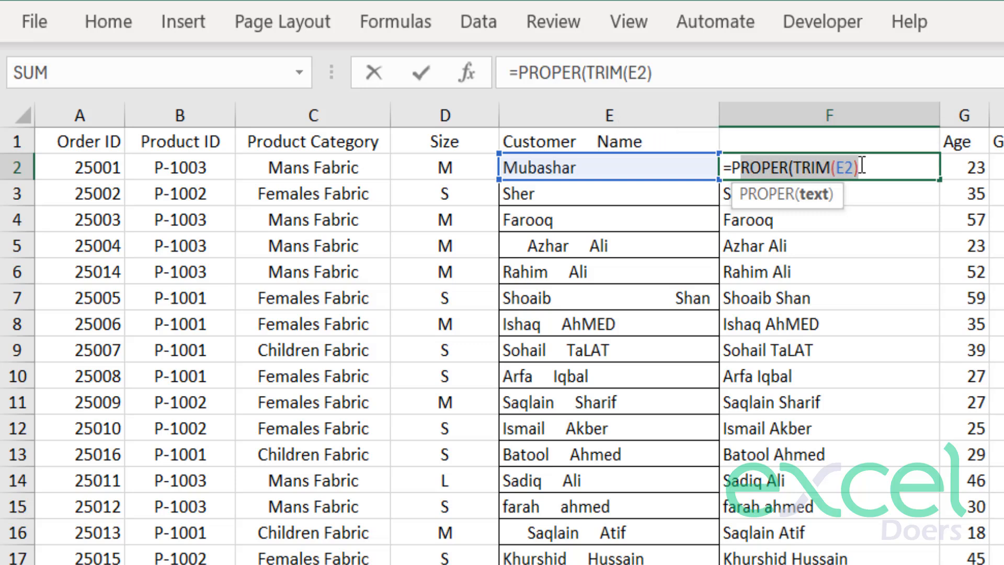
left_click(879, 167)
type(")")
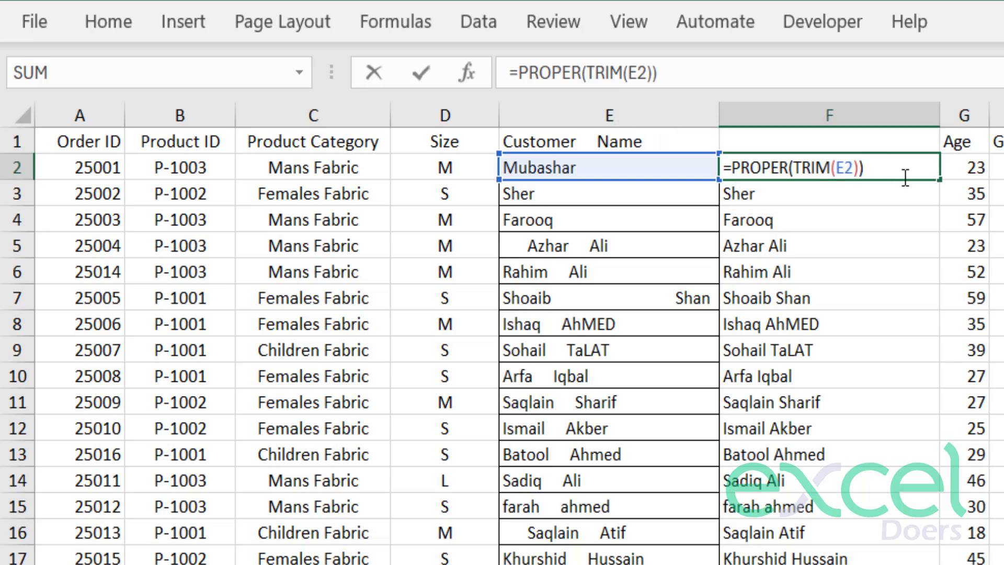
key("Return")
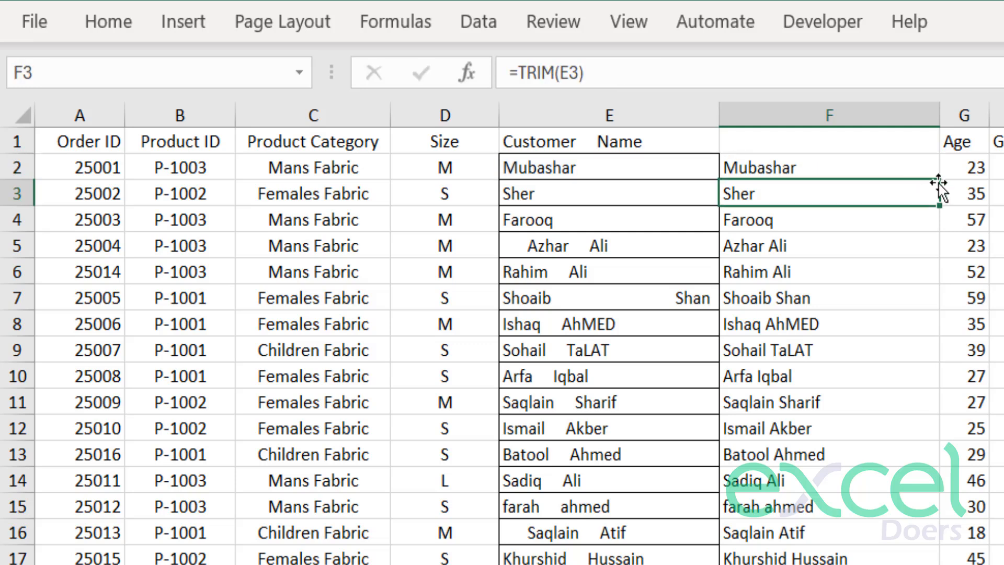
Fill the PROPER and TRIM formula from F2 down column F and review the capitalization from row 8 on.
left_click(913, 168)
double_click(941, 180)
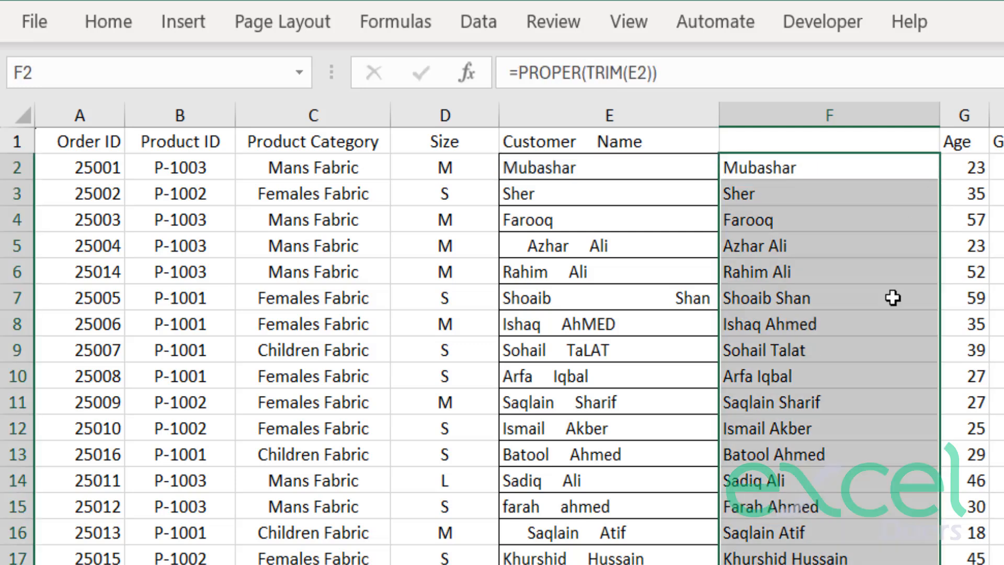
left_click(883, 434)
left_click_drag(824, 325, 845, 489)
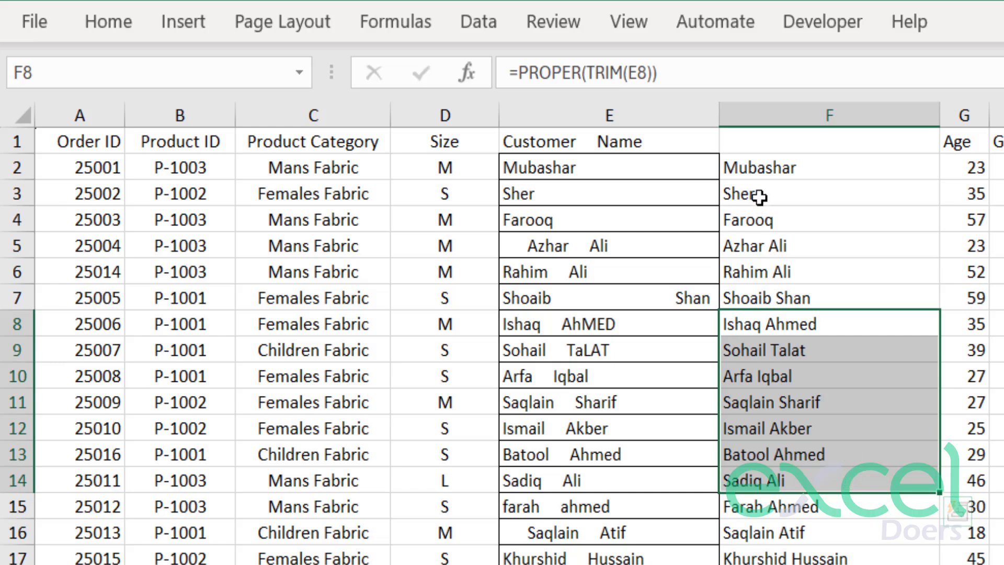
Copy the cleaned customer names from F2 down to the last data row of column F.
left_click(753, 172)
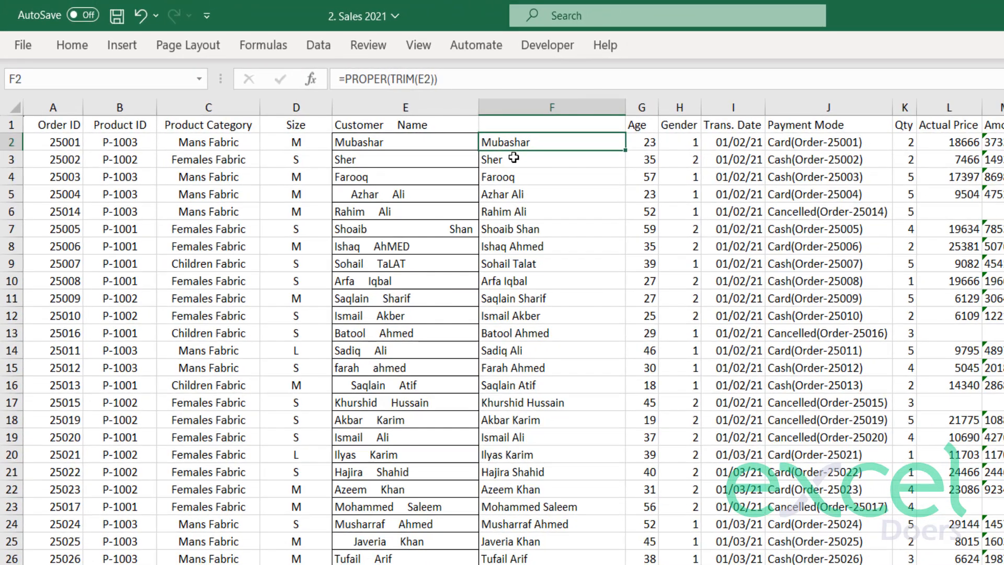
key("ctrl+shift+Down")
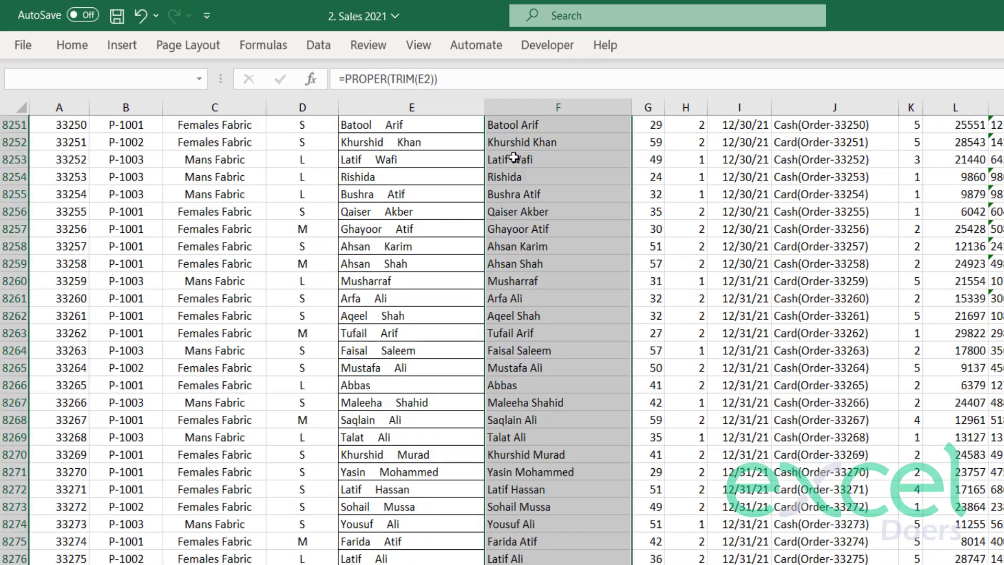
key("ctrl+c")
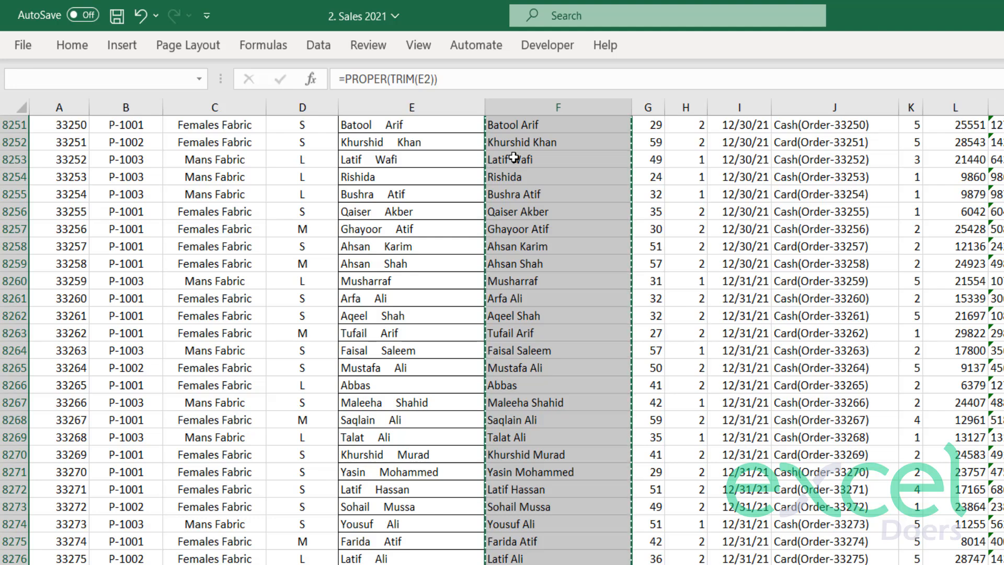
key("ctrl+Up")
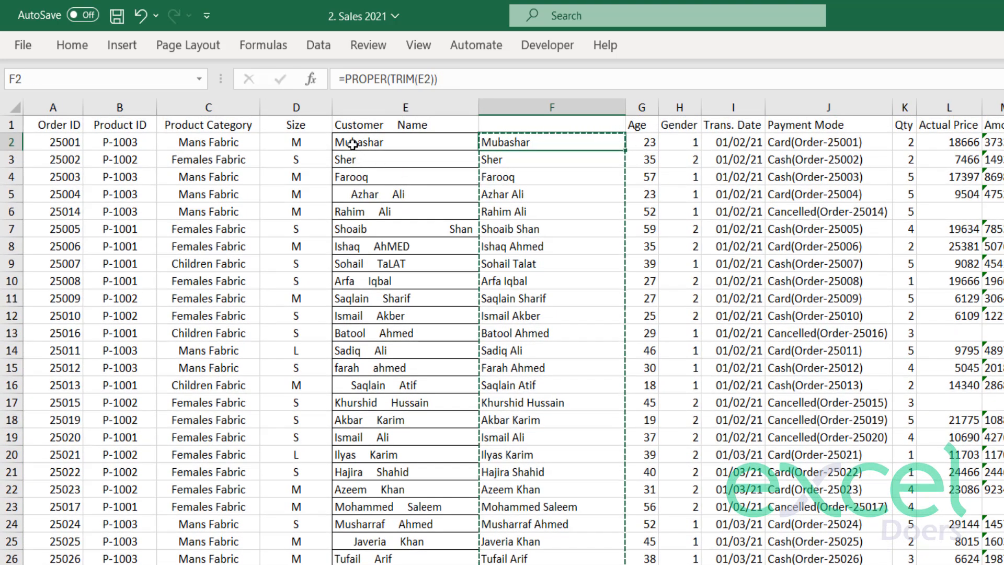
left_click(353, 143)
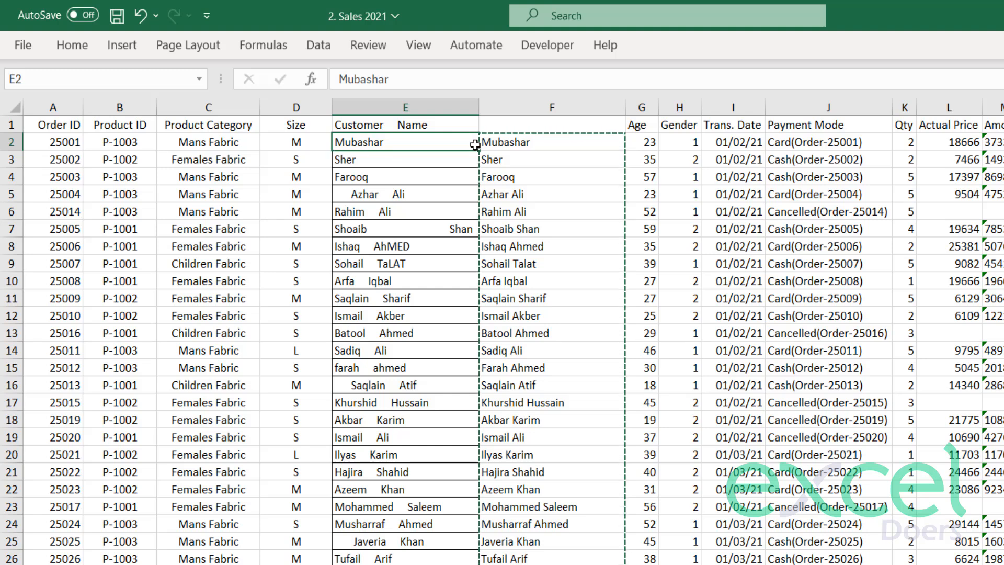
left_click_drag(502, 141, 525, 475)
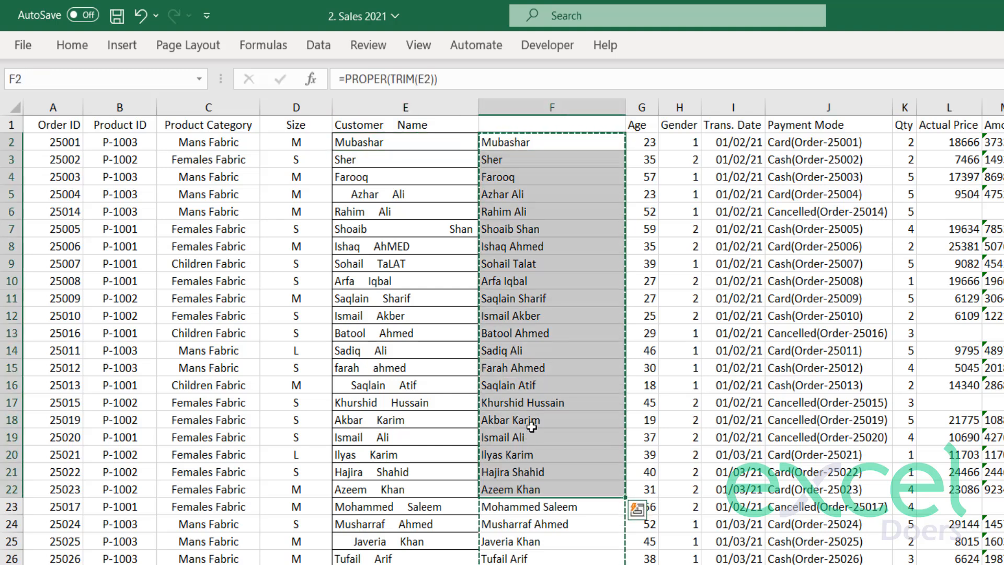
left_click(387, 144)
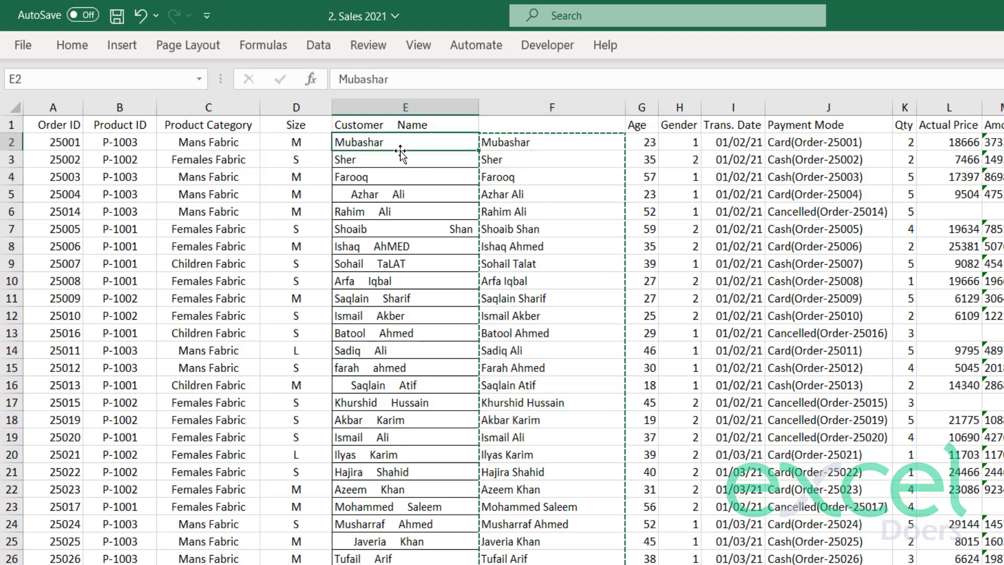
Try a regular paste of the copied formulas over the customer names from E2 down, and undo it.
key("ctrl+v")
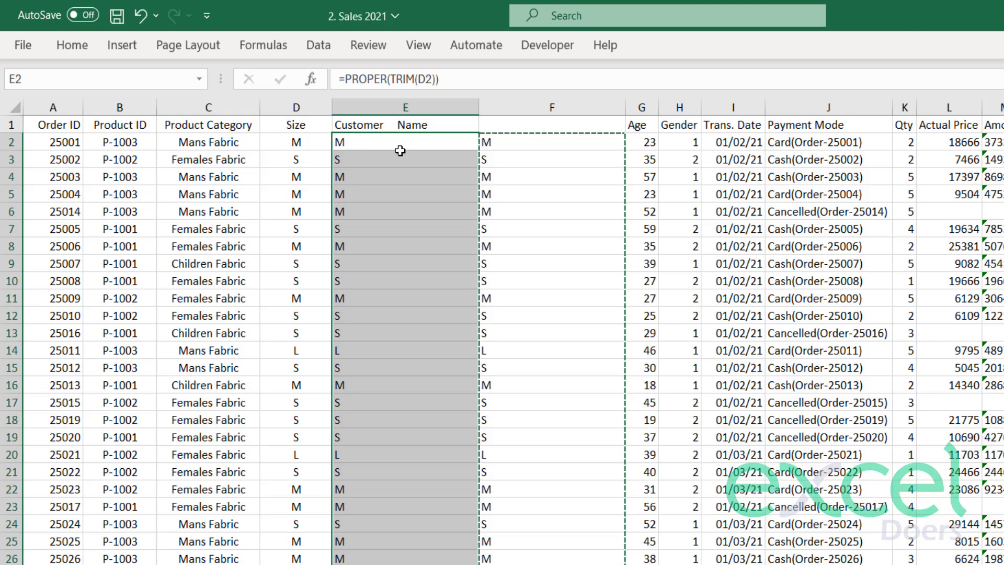
key("ctrl")
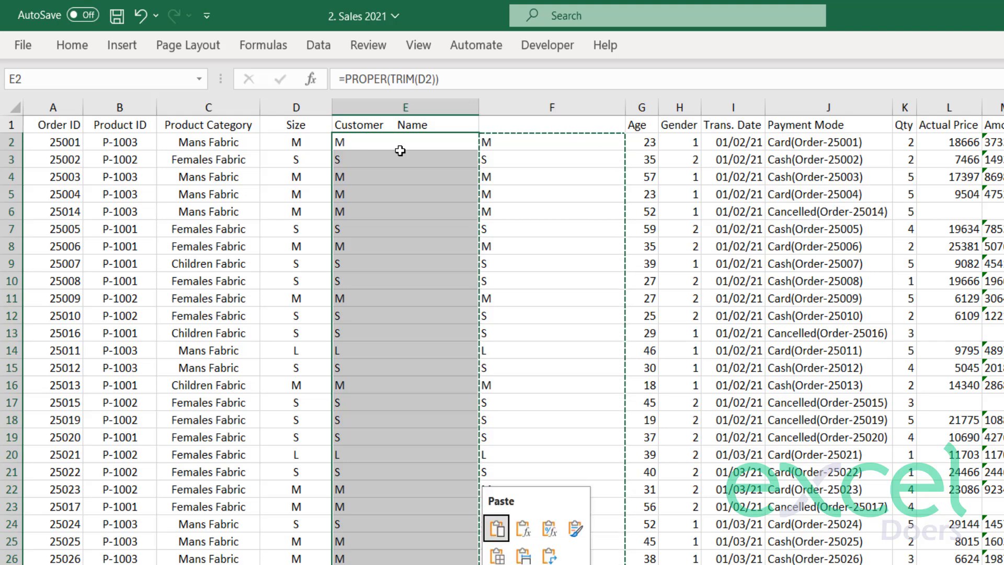
key("Escape")
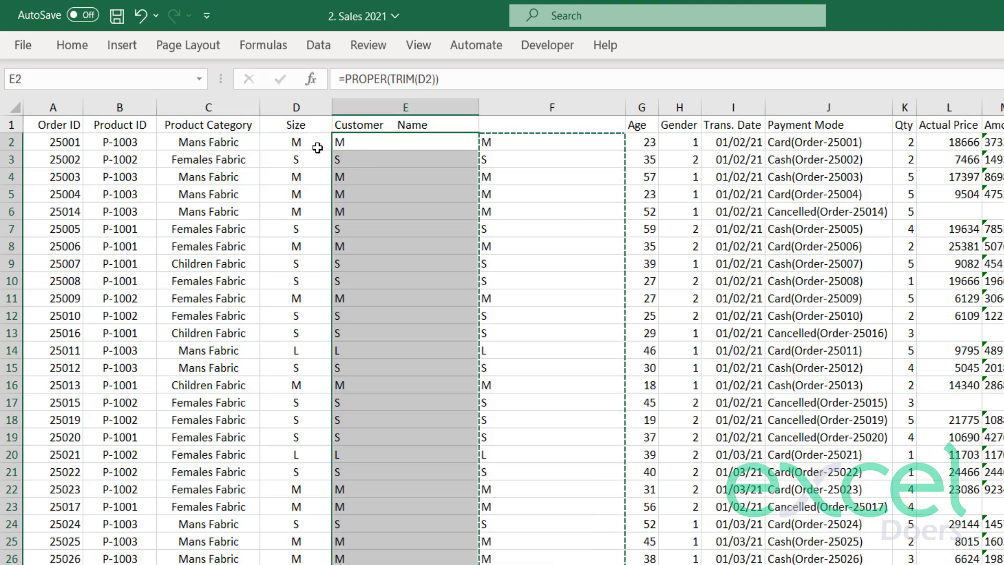
key("ctrl+z")
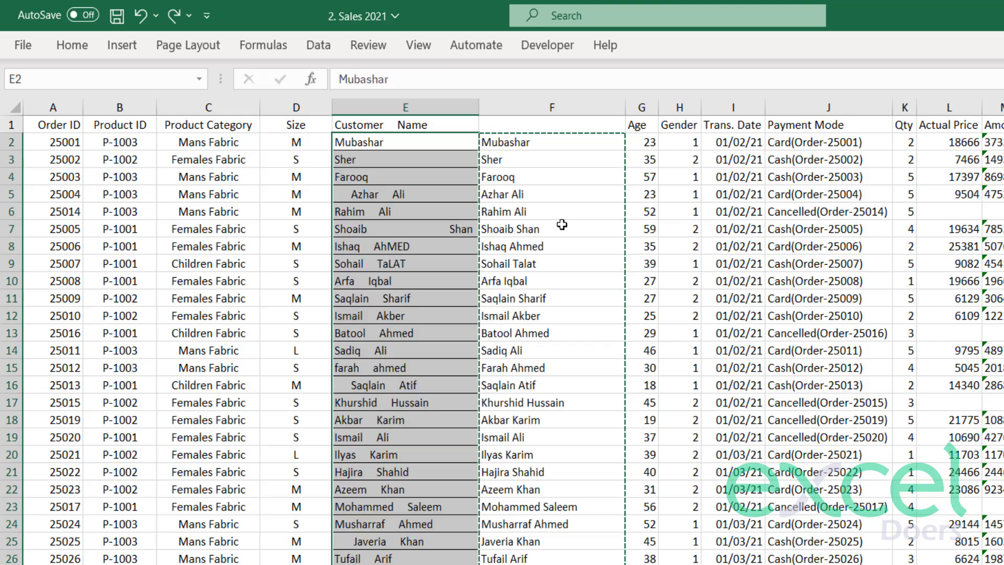
Paste the copied column F names as values only over the original customer names, starting at E2.
left_click(520, 142)
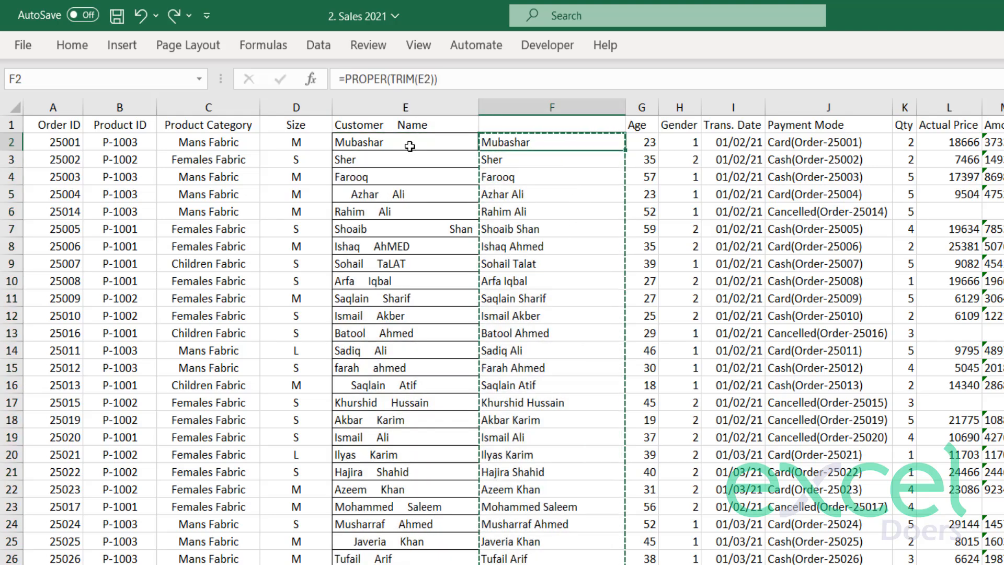
left_click(390, 140)
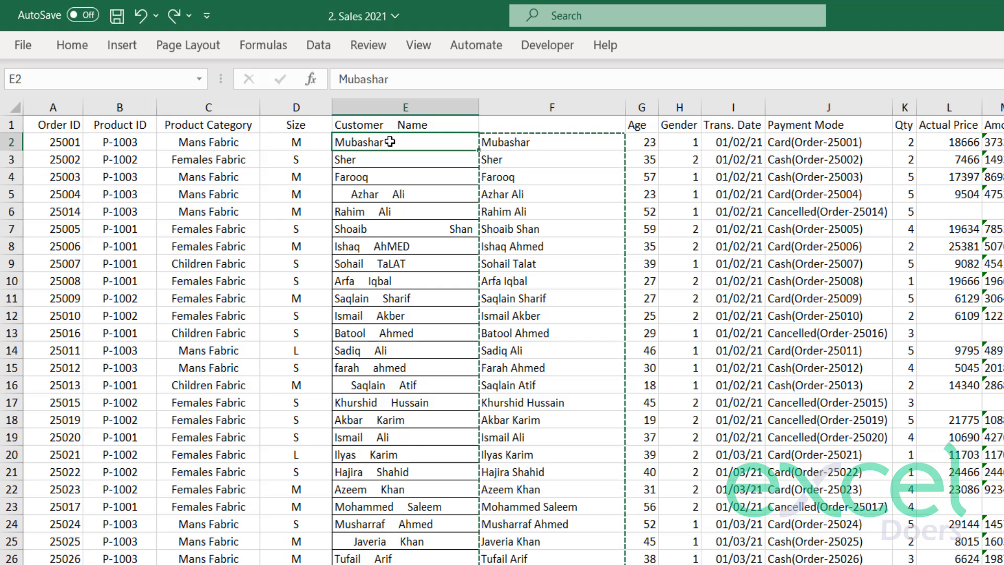
right_click(390, 141)
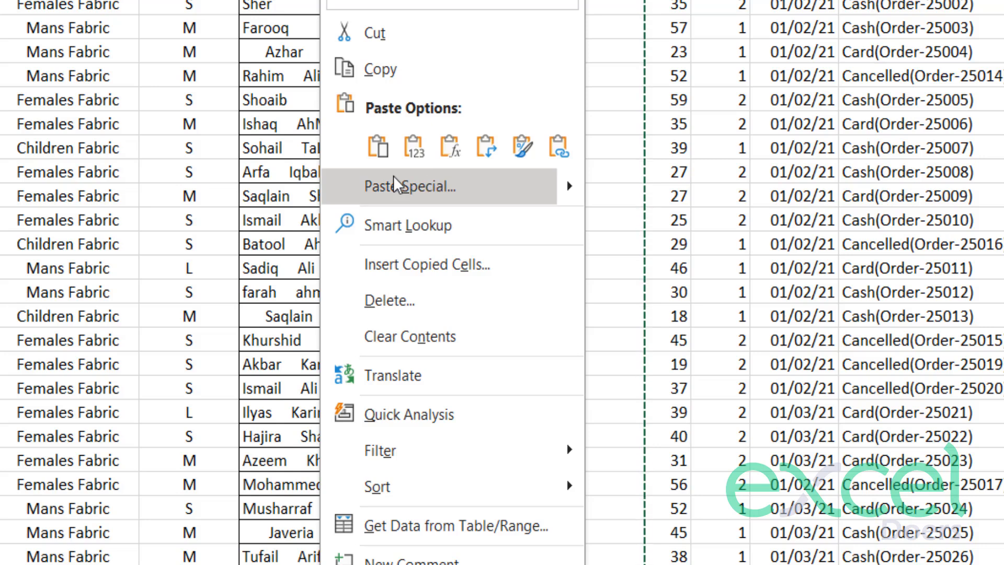
left_click(419, 159)
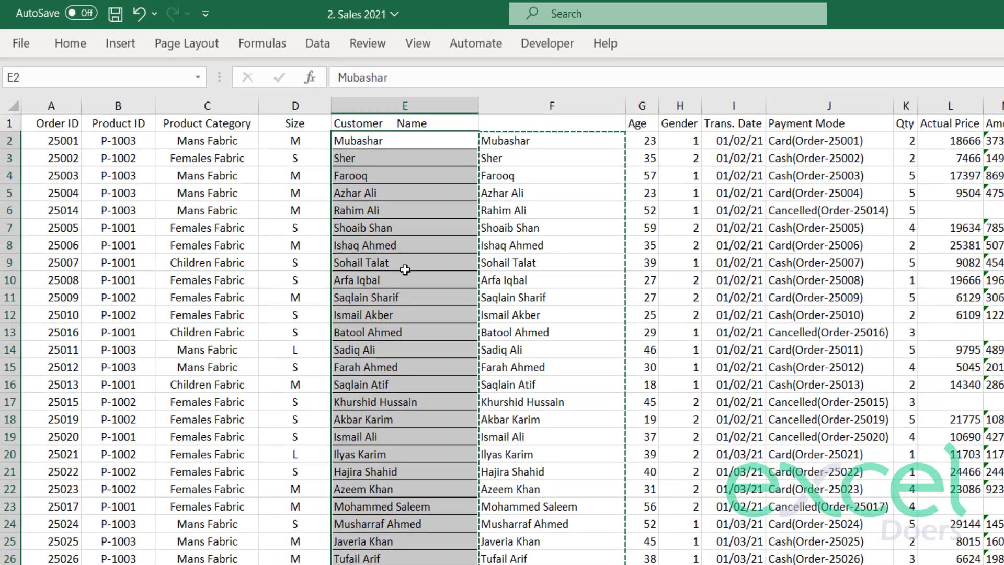
Check that the names in column E, such as E9, are plain text and compare them with the formulas in column F.
left_click(405, 264)
double_click(361, 264)
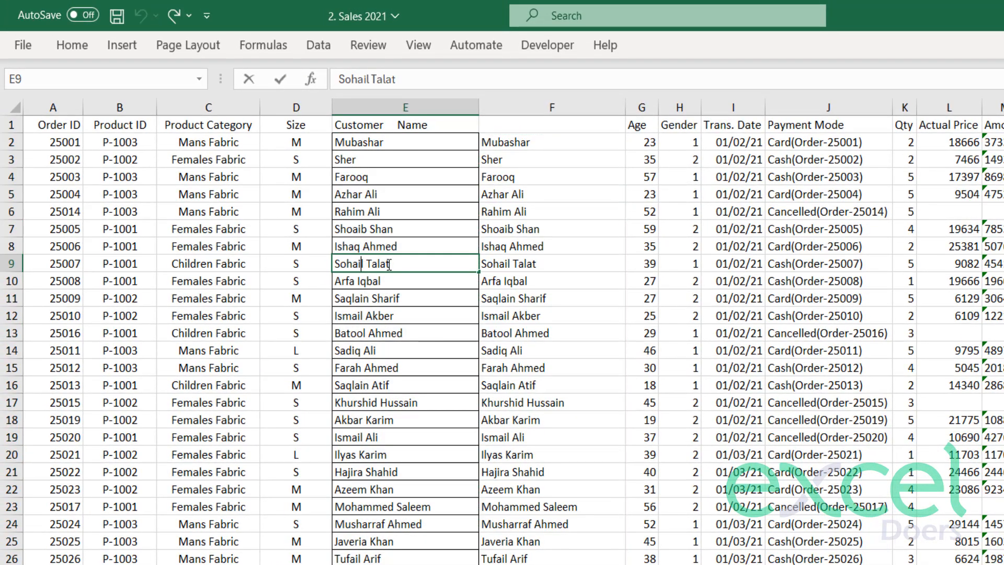
left_click_drag(389, 264, 310, 264)
key("Return")
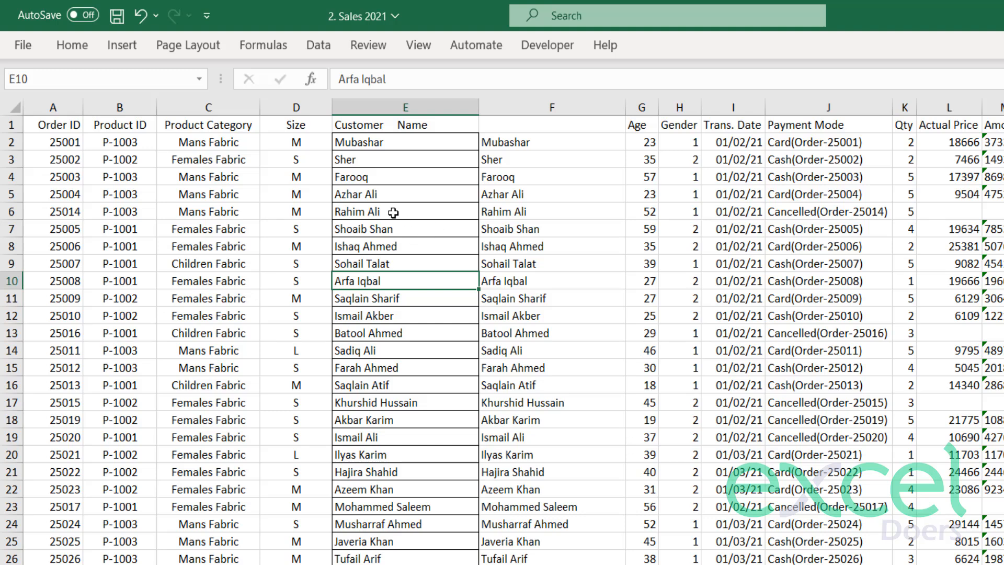
left_click_drag(369, 175, 450, 420)
left_click(511, 246)
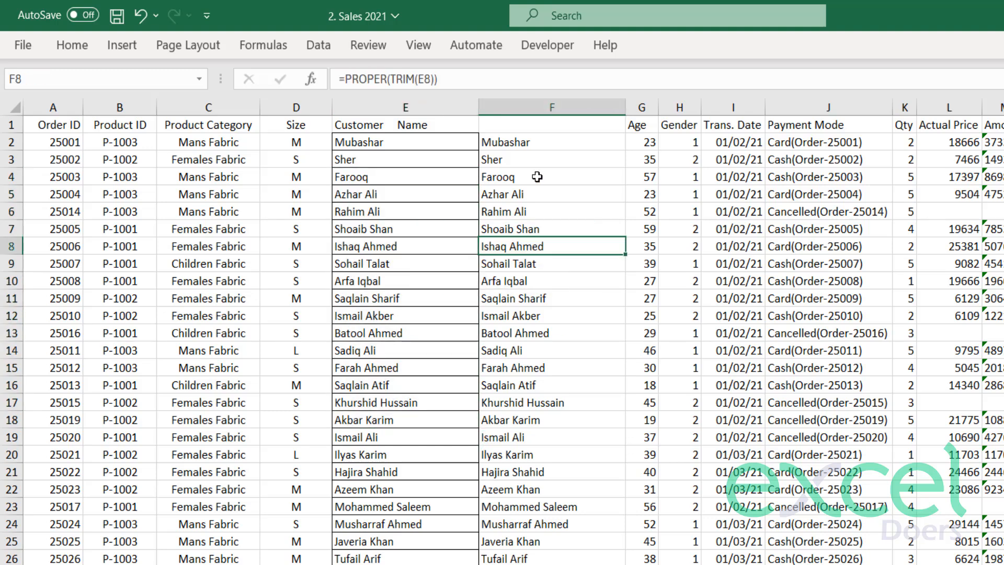
Delete the helper column F that holds the PROPER and TRIM formulas.
left_click(551, 107)
right_click(553, 108)
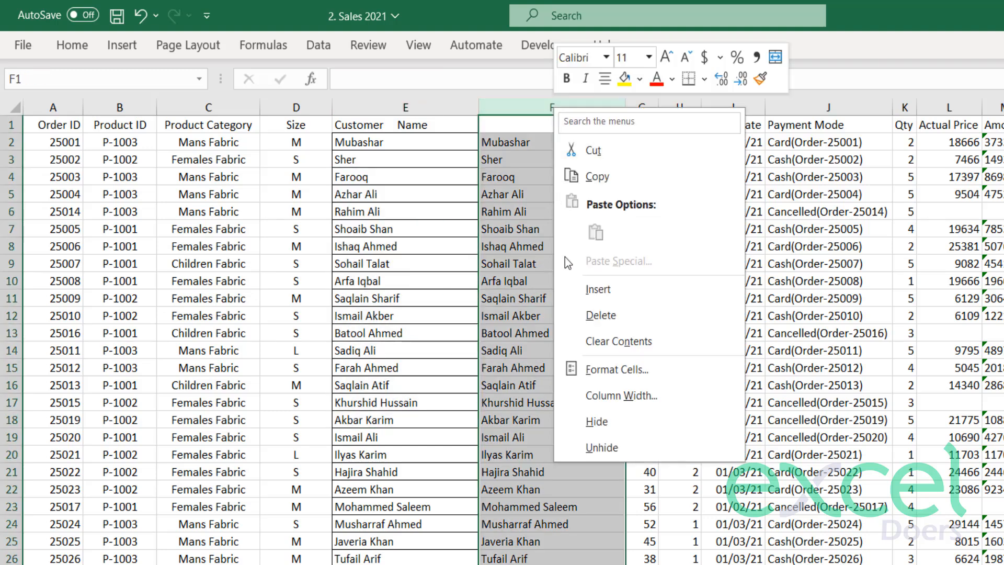
left_click(600, 314)
left_click(586, 281)
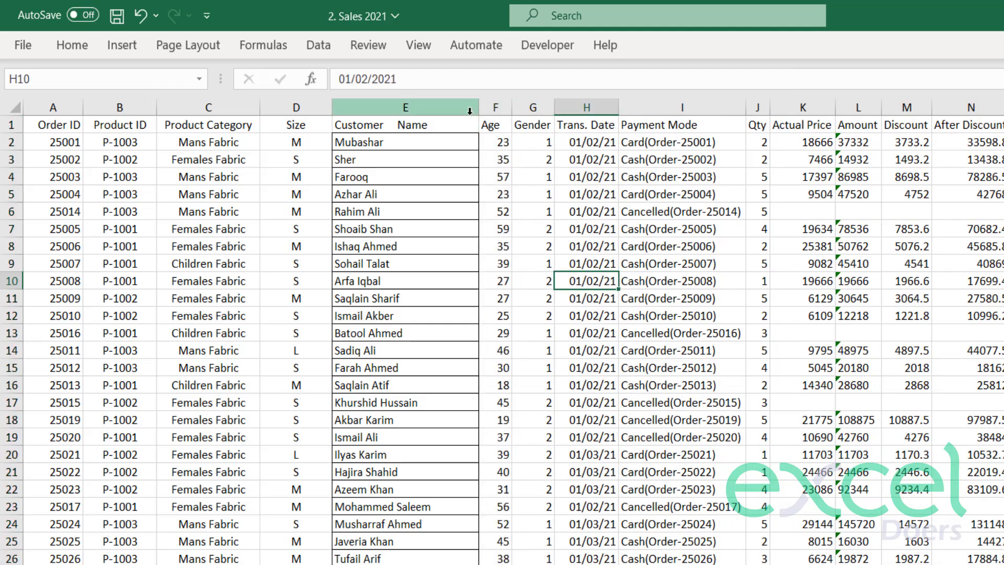
Widen the Age column slightly and look over its values in column F.
left_click_drag(512, 110, 521, 109)
left_click(494, 128)
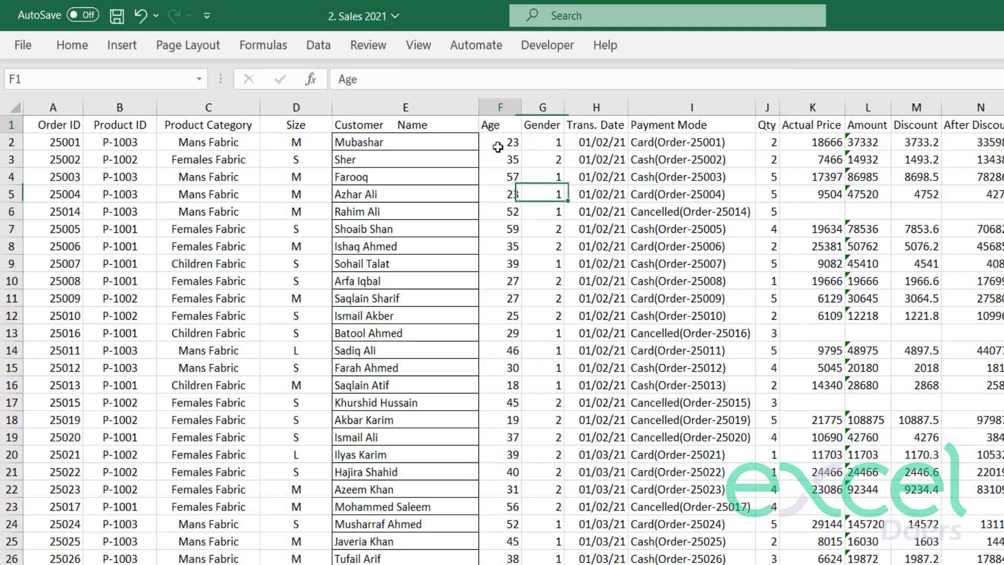
left_click_drag(498, 148, 497, 305)
Review the codes 1 and 2 in the Gender column G and widen that column slightly.
left_click_drag(543, 125, 554, 300)
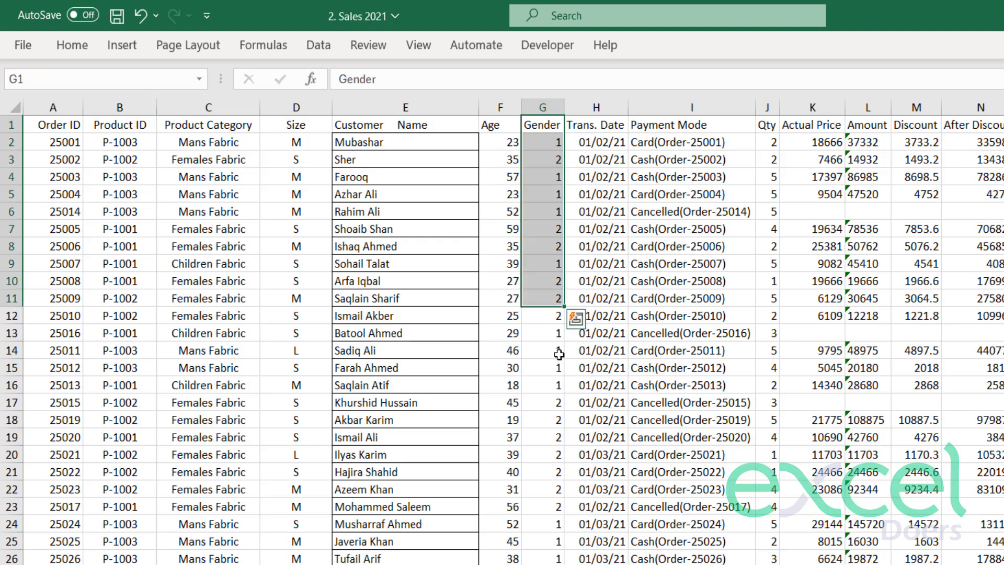
left_click(559, 354)
left_click(542, 141)
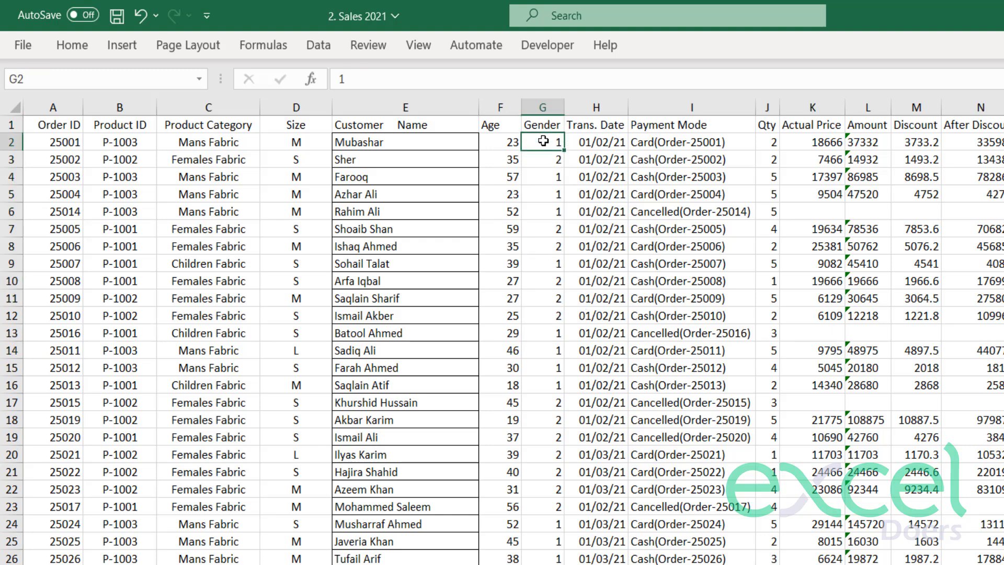
left_click(534, 160)
left_click(527, 145)
left_click(531, 157)
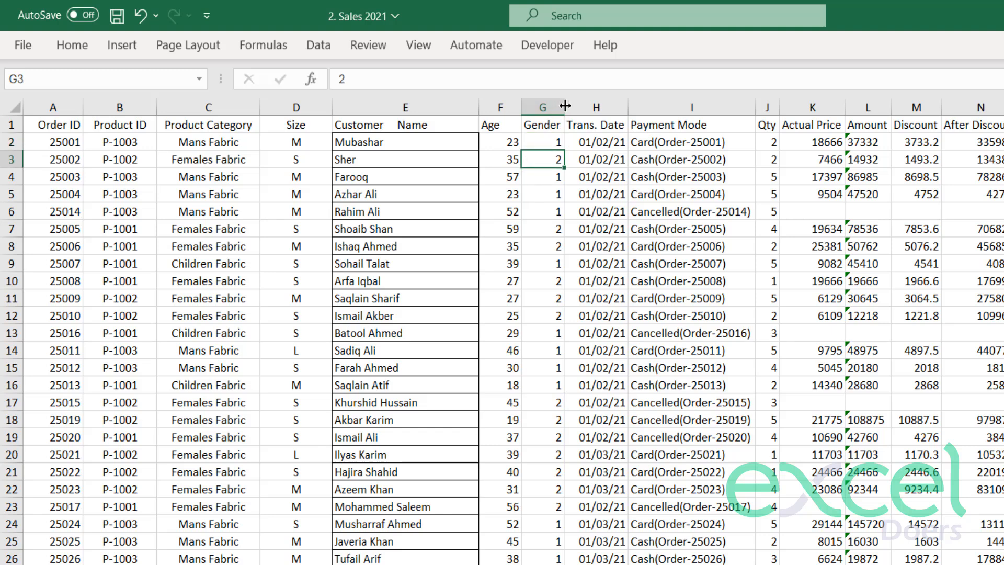
left_click_drag(565, 107, 575, 107)
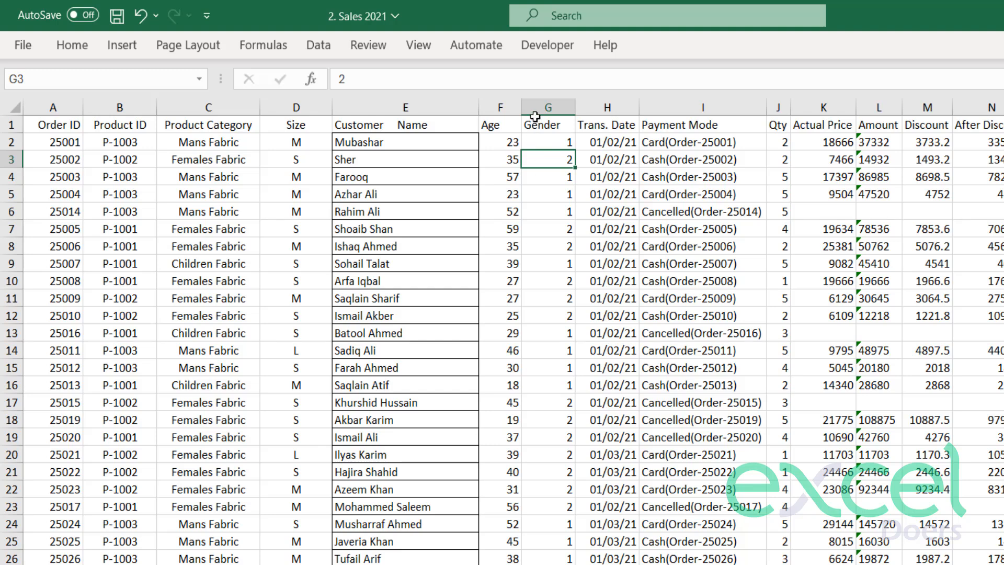
left_click(553, 140)
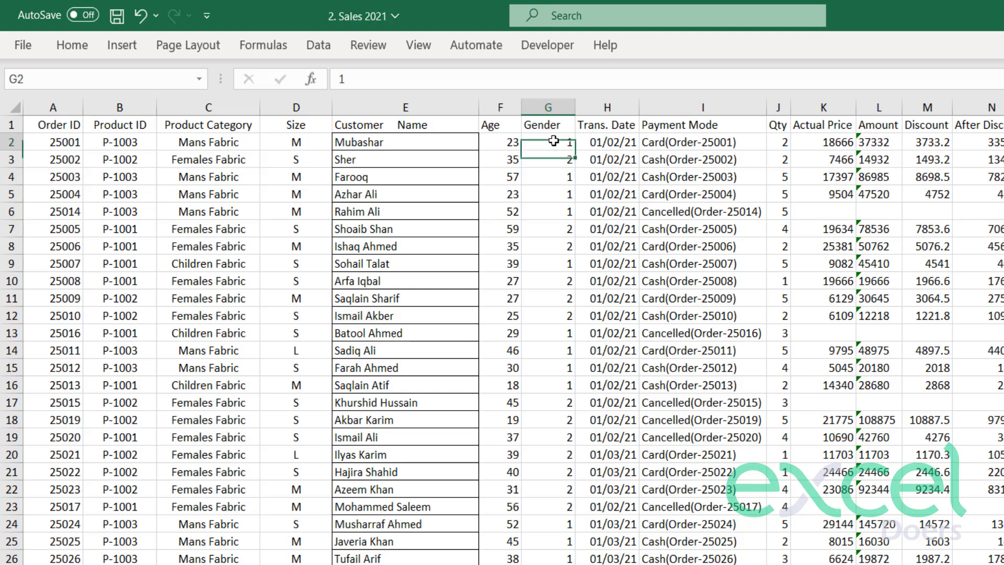
left_click(551, 159)
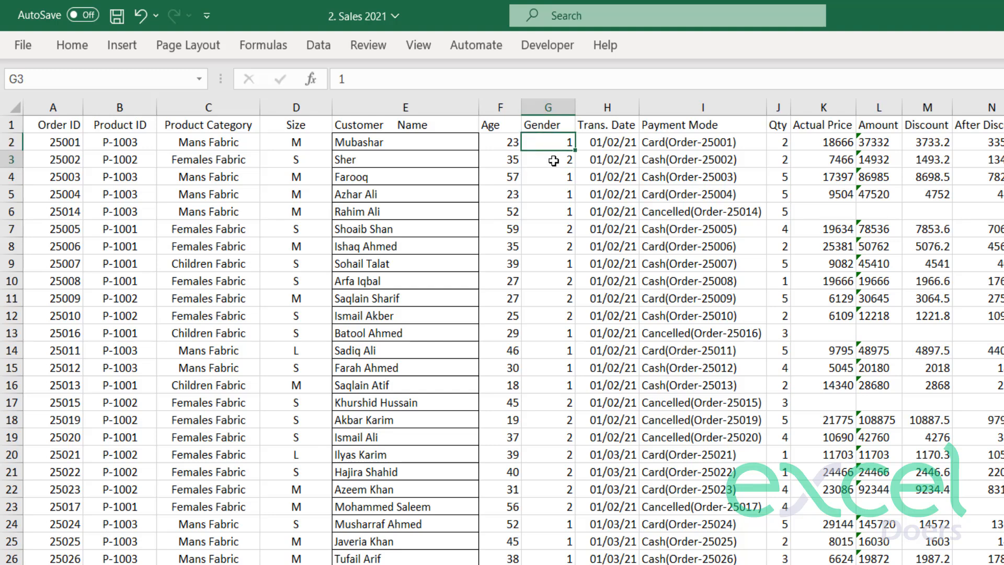
Replace every 1 in the Gender column with Male.
left_click(539, 106)
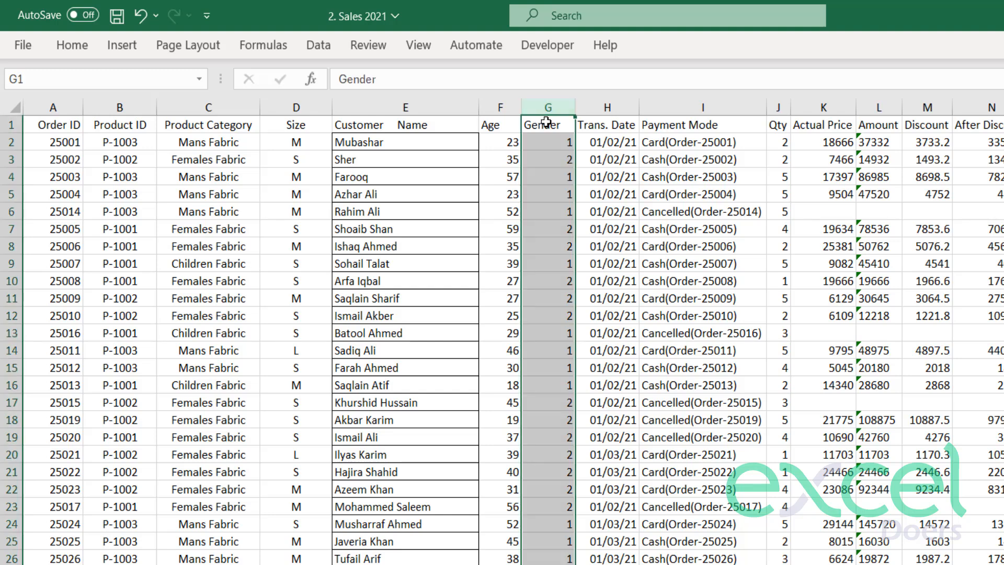
key("ctrl+f")
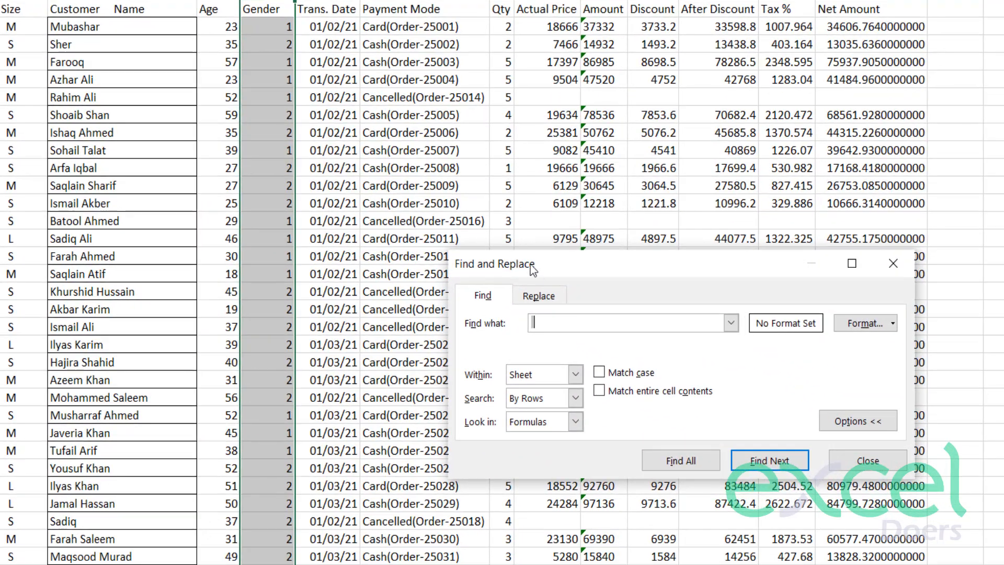
left_click_drag(530, 265, 248, 146)
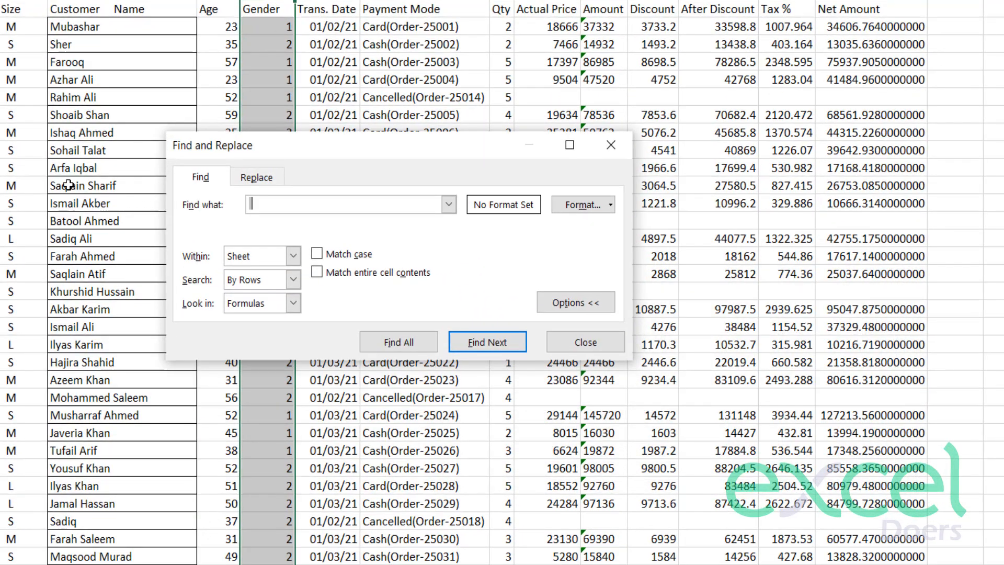
left_click(257, 177)
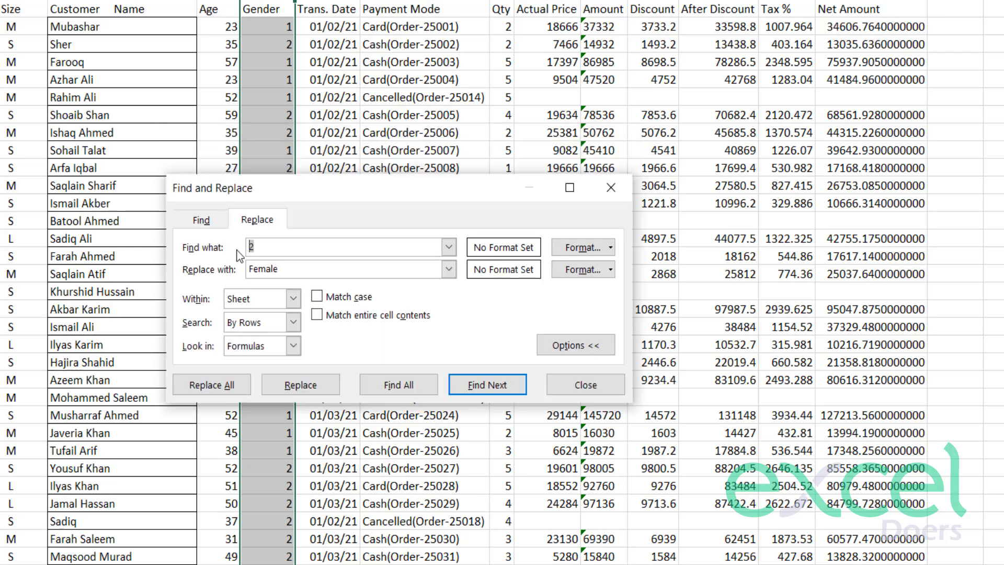
type("1")
key("Tab")
type("Male")
left_click(211, 395)
key("Return")
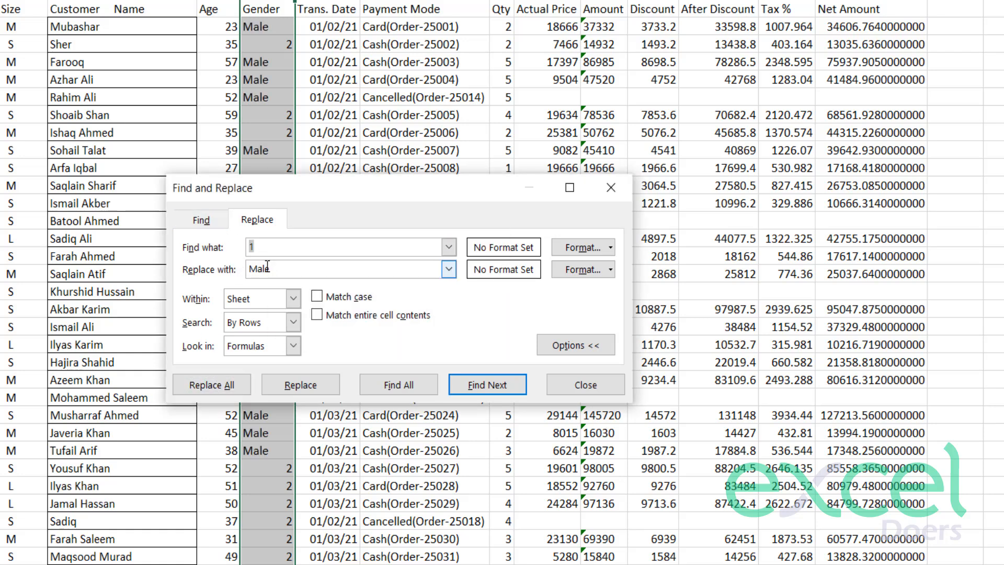
Replace every 2 in the Gender column with Female, close the Find and Replace dialog and check the first entries.
type("2")
key("Tab")
type("Fem")
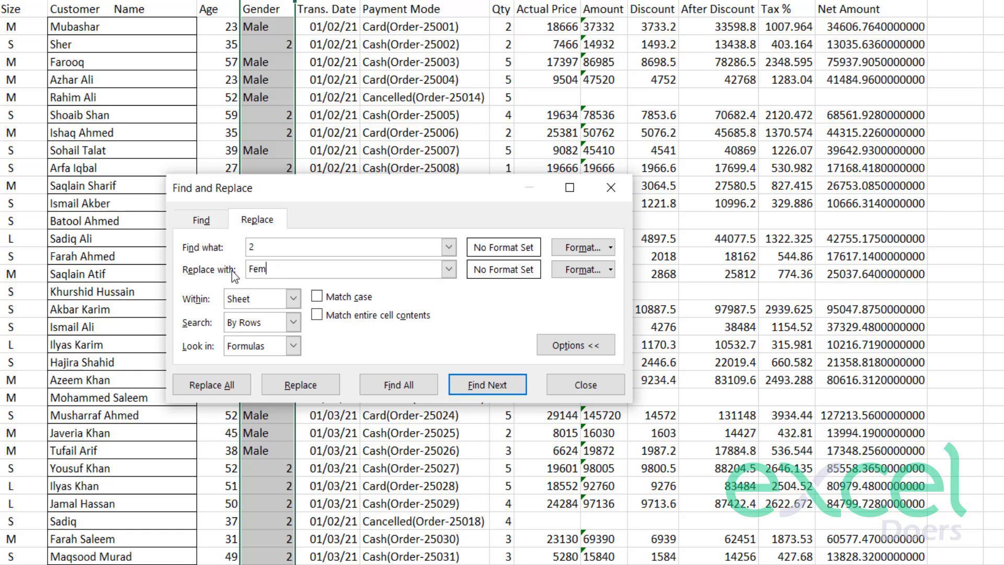
left_click(229, 391)
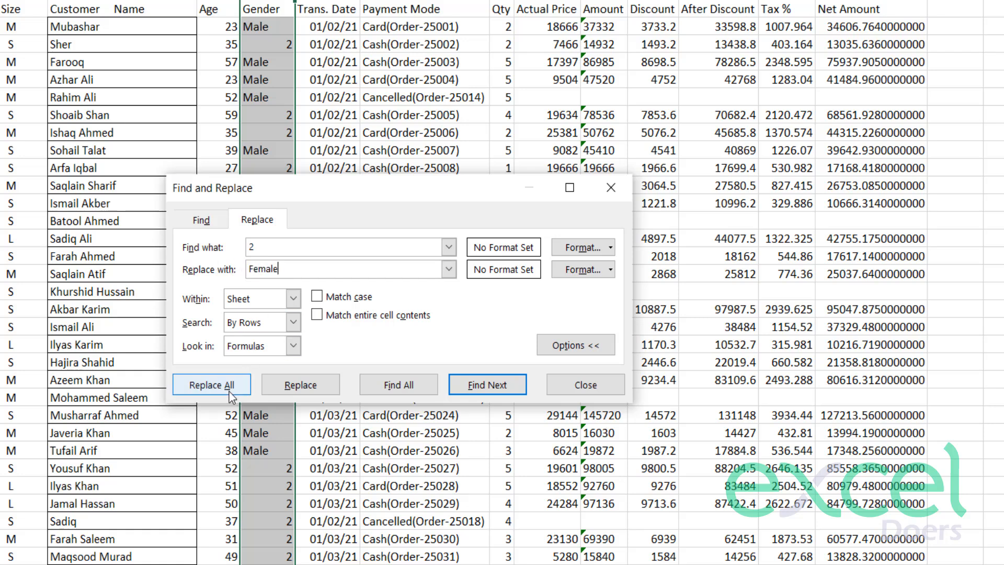
left_click(387, 321)
left_click(585, 384)
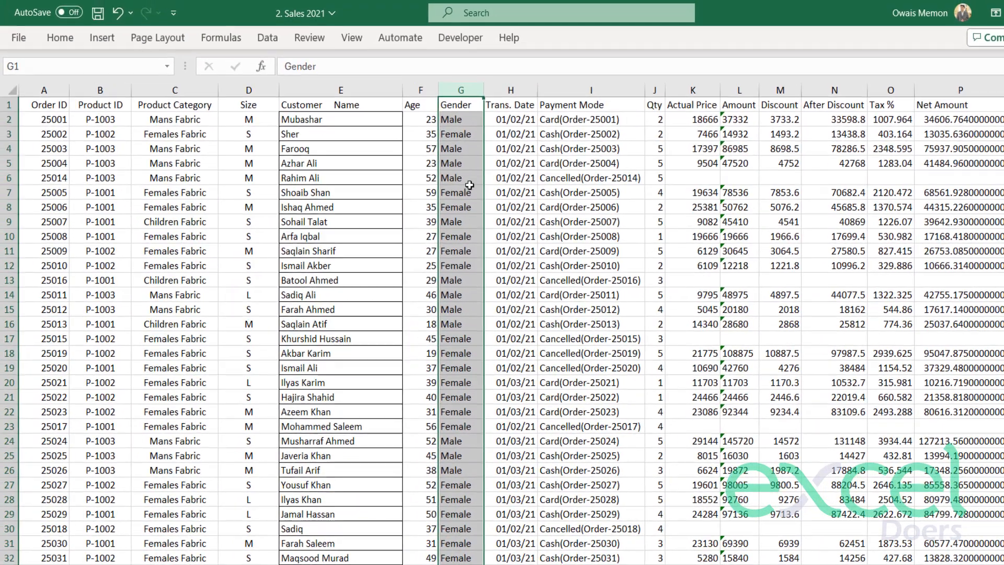
left_click(469, 183)
left_click(459, 138)
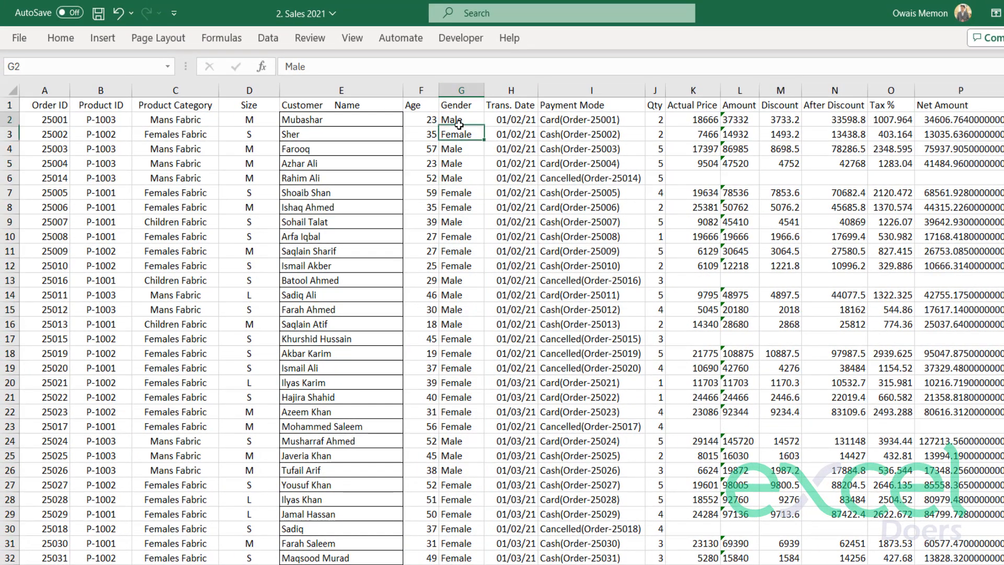
Widen the Trans. Date column H slightly.
left_click(467, 146)
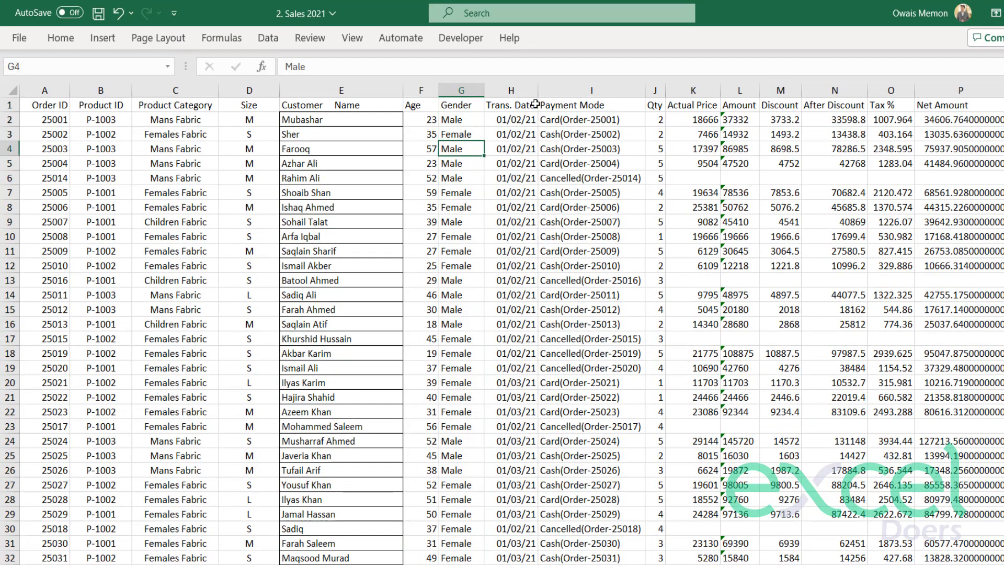
left_click(528, 104)
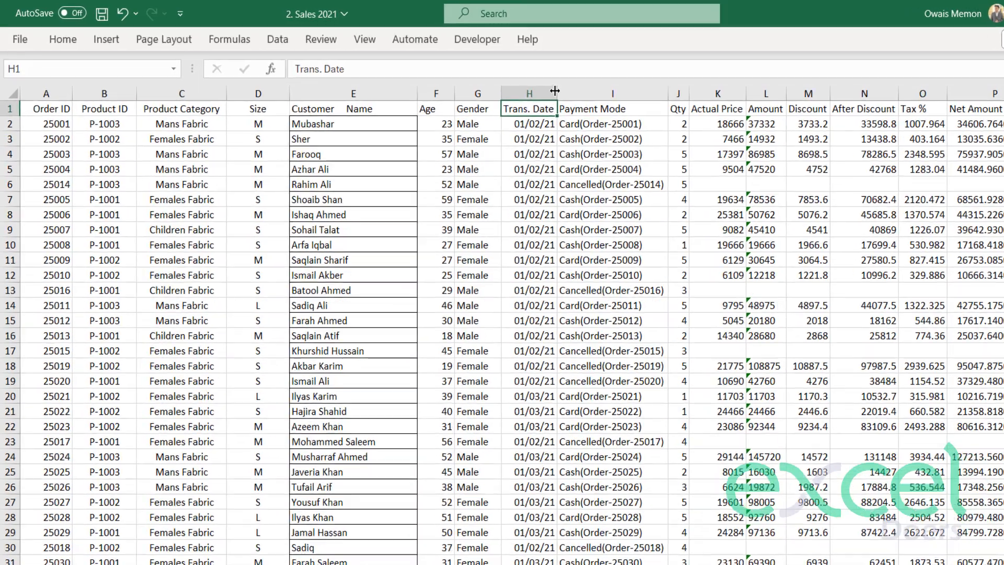
left_click_drag(539, 89, 539, 88)
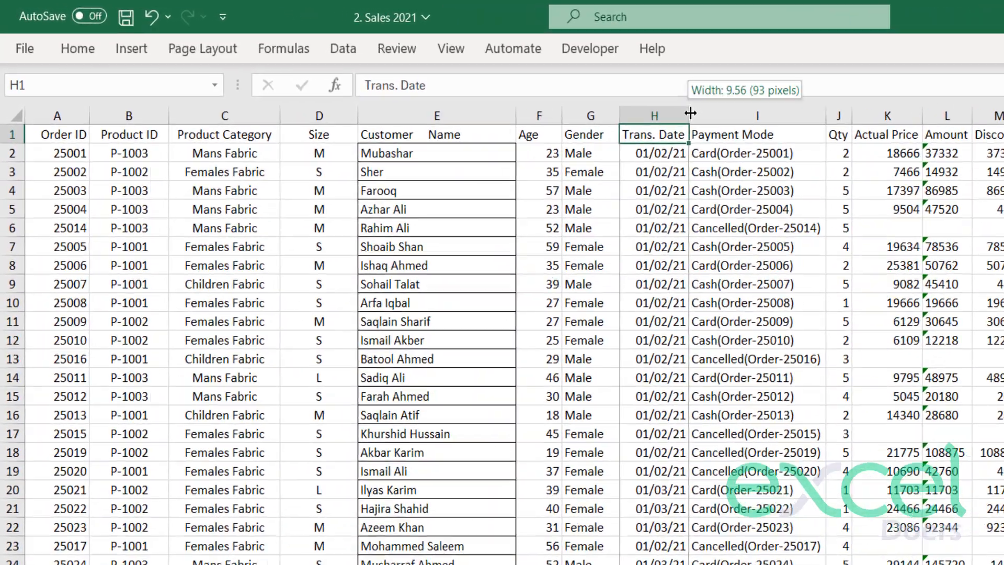
left_click_drag(690, 113, 701, 113)
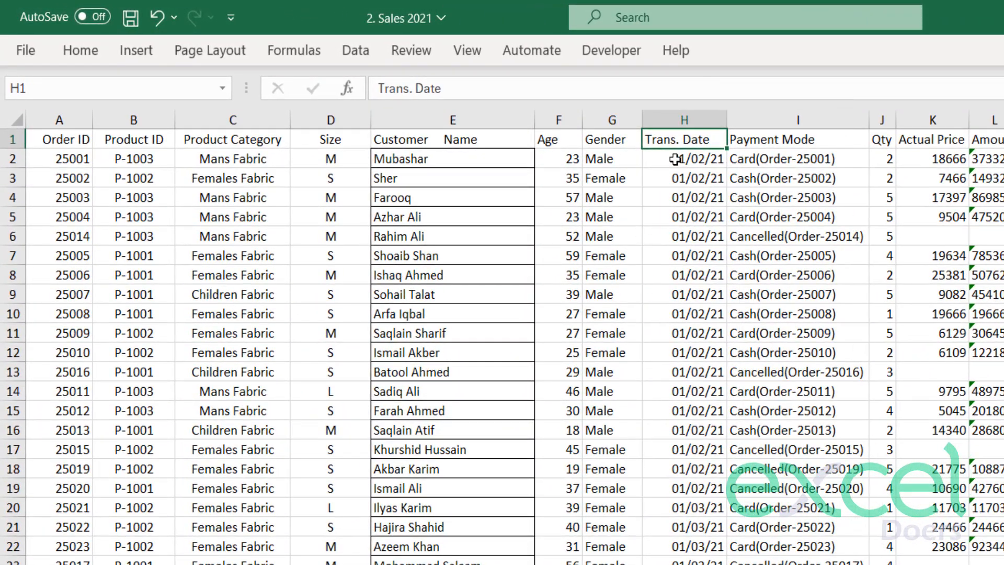
Examine the date format of the Trans. Date entries from the first row down to the end of column H.
left_click_drag(676, 159, 683, 525)
scroll(683, 491, "down", 7)
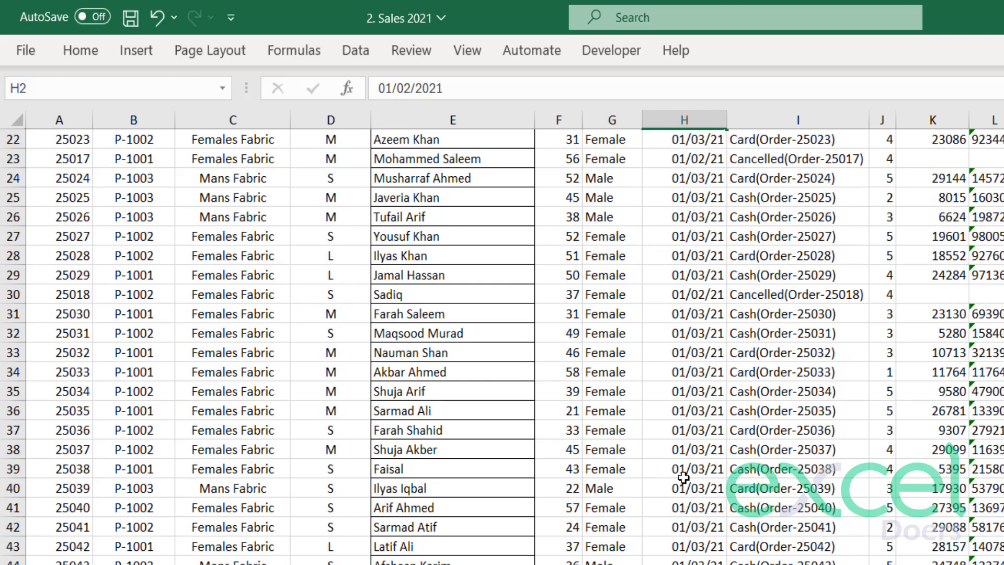
scroll(680, 470, "up", 7)
scroll(687, 460, "down", 6)
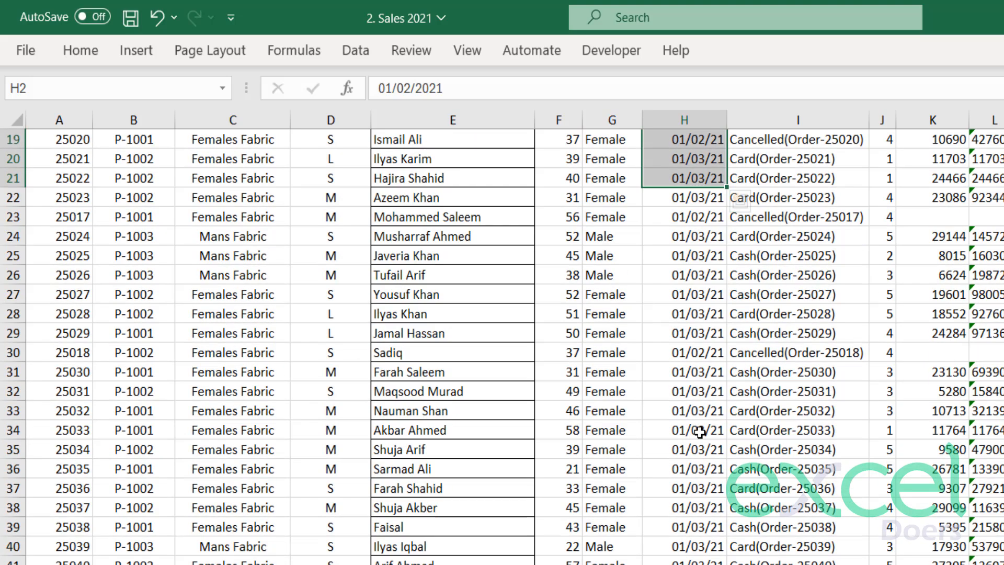
scroll(710, 410, "up", 6)
double_click(648, 158)
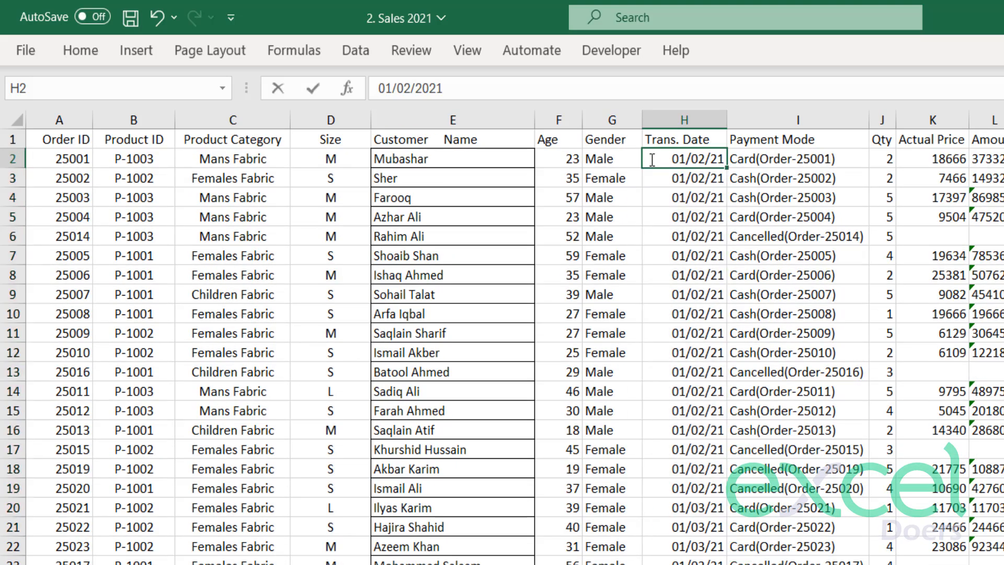
left_click_drag(656, 159, 688, 180)
key("Return")
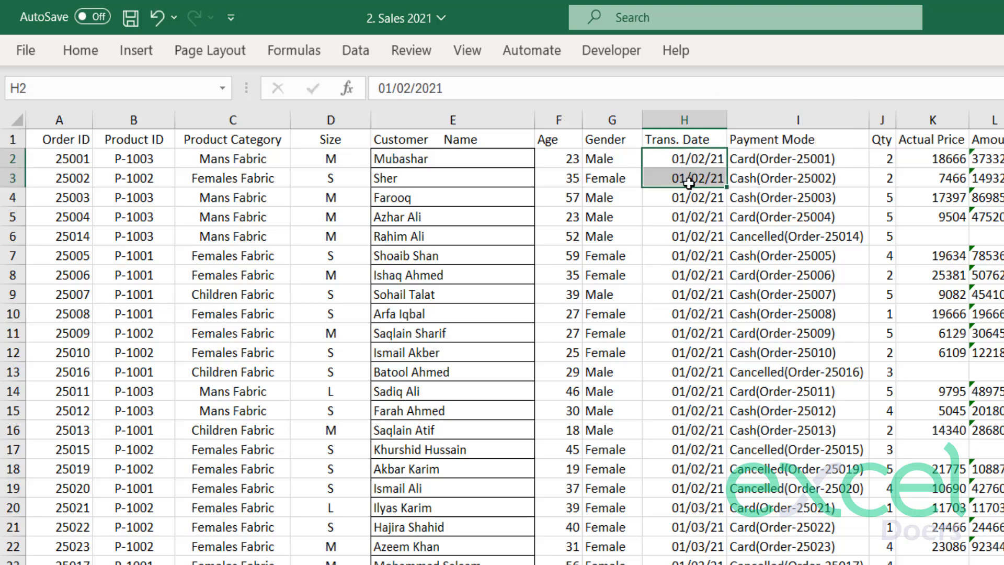
key("ctrl+shift+Down")
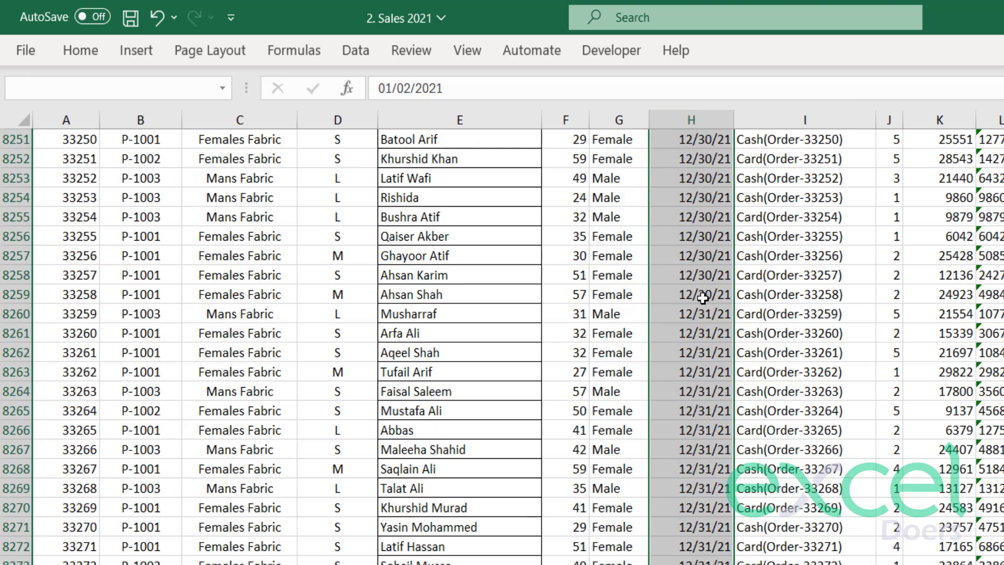
key("ctrl+Up")
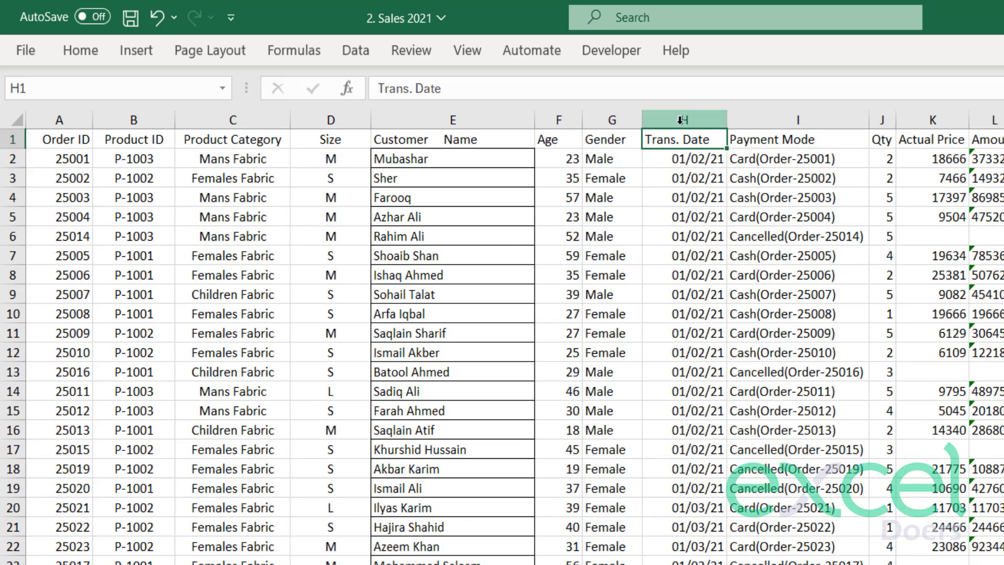
Format the whole Trans. Date column with the 14-Mar-12 date type and check the dates further down.
left_click(681, 119)
right_click(680, 285)
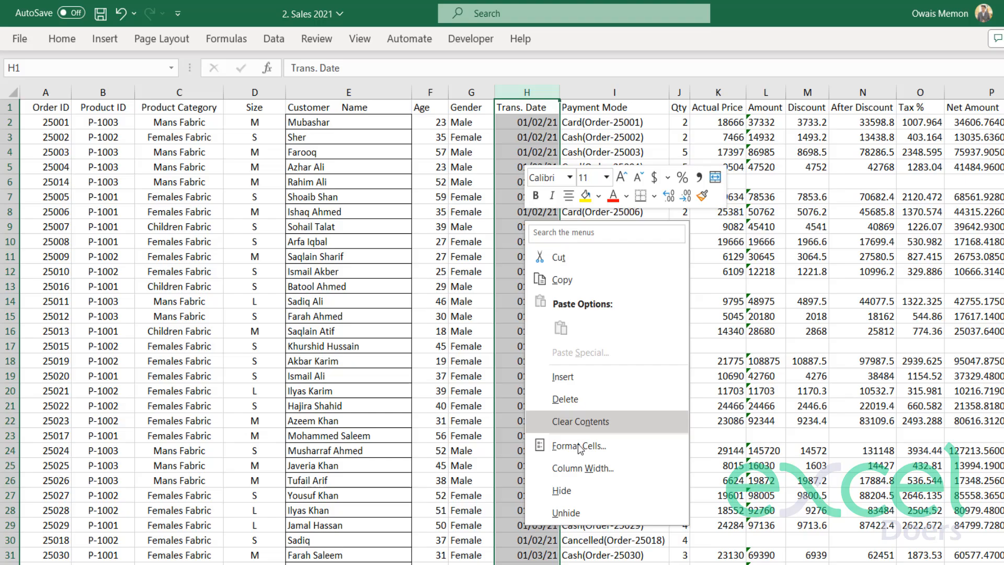
left_click(578, 446)
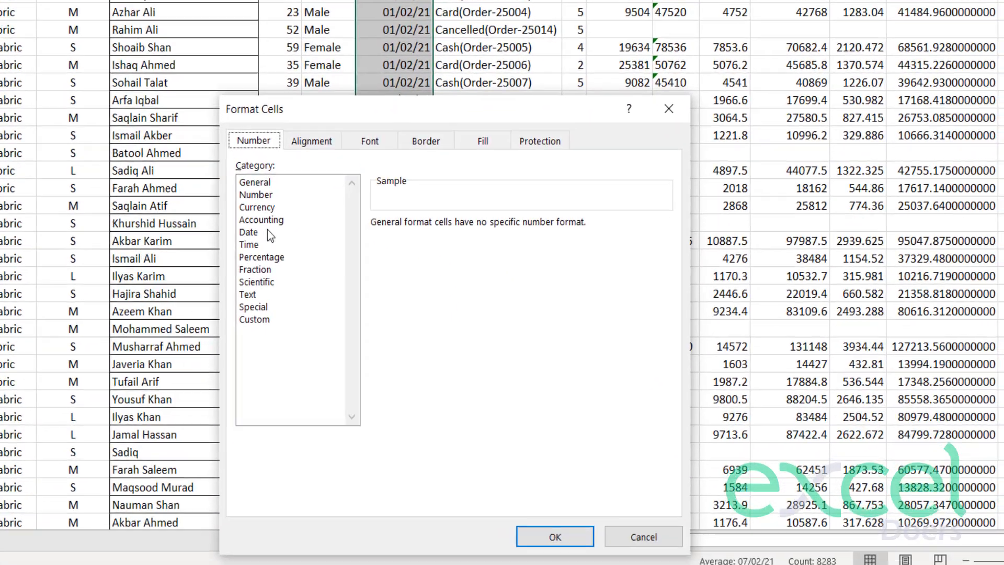
left_click(266, 232)
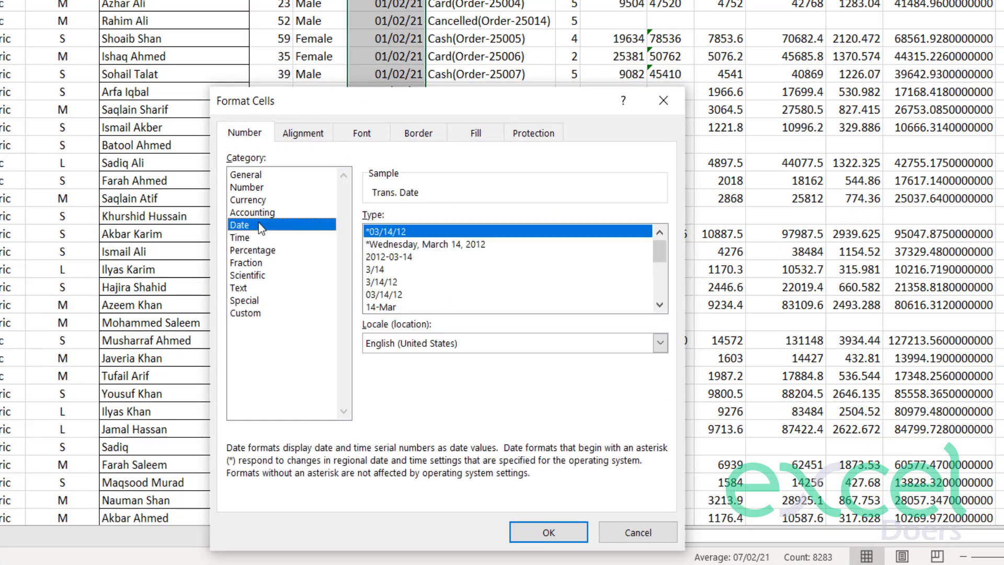
left_click_drag(661, 247, 698, 234)
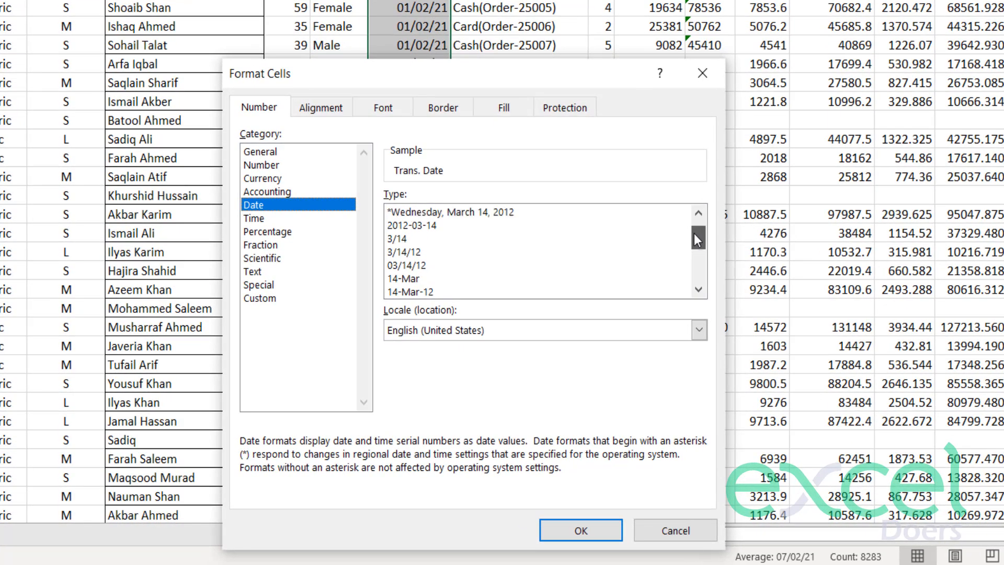
left_click(419, 292)
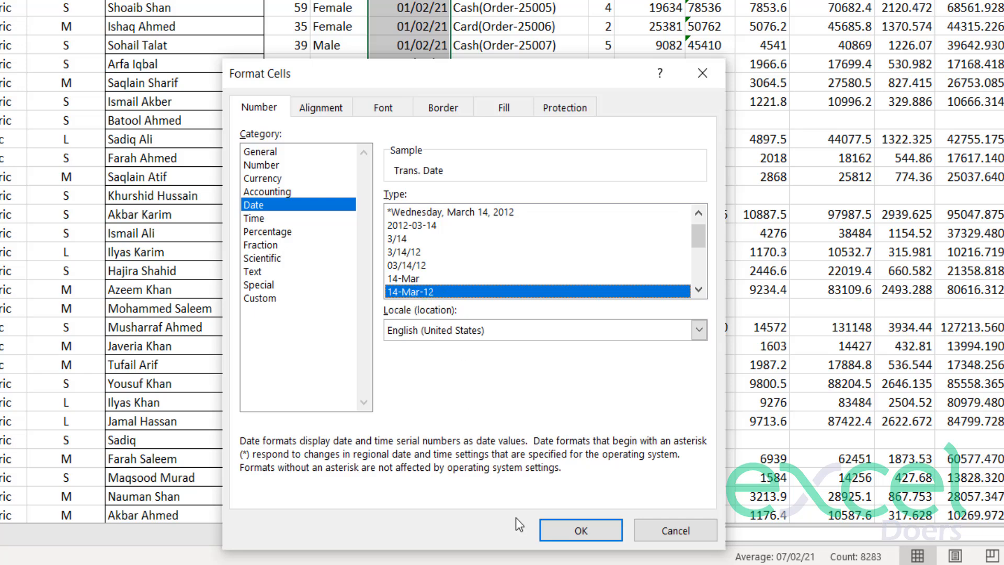
left_click(562, 525)
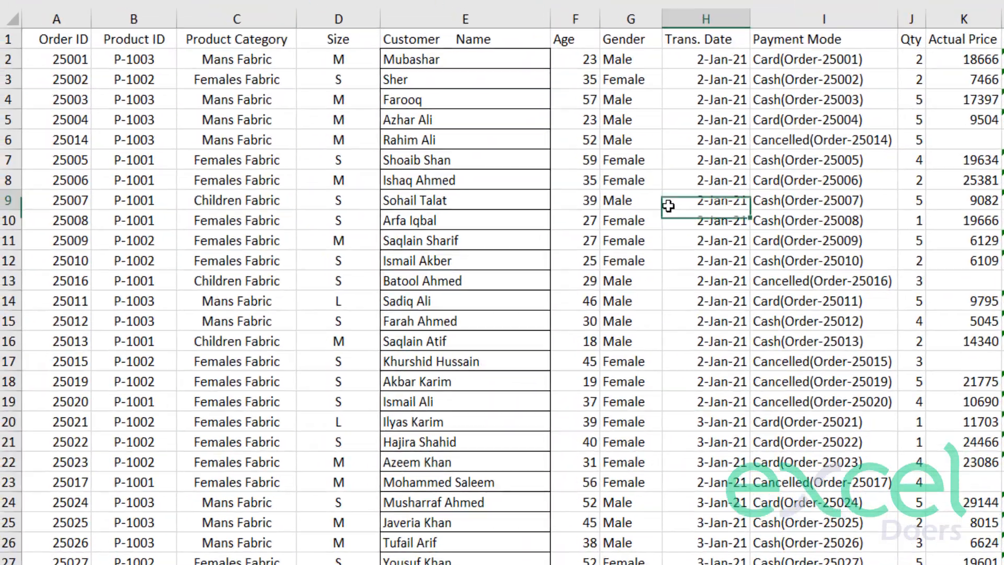
scroll(719, 219, "down", 20)
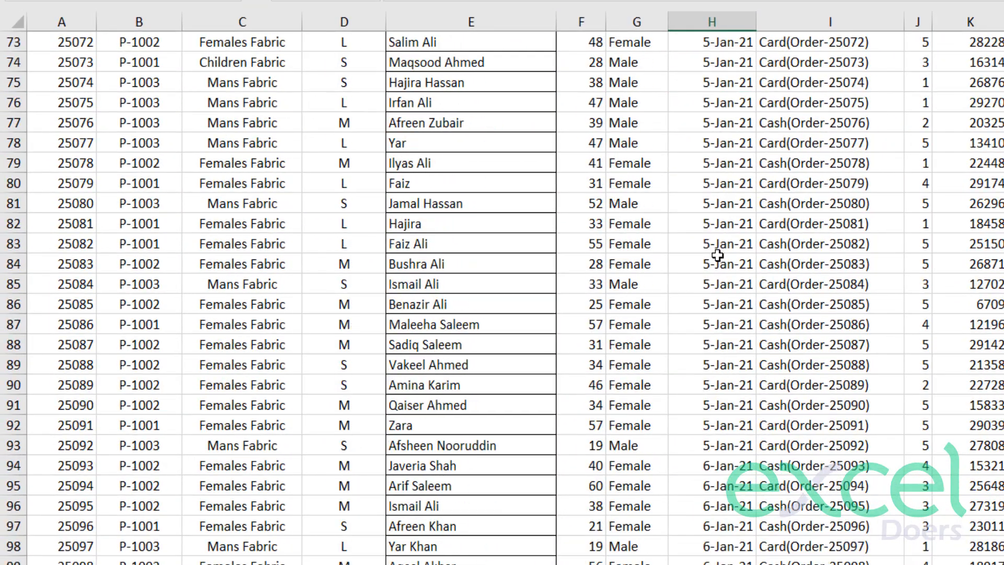
left_click(717, 254)
key("ctrl+Up")
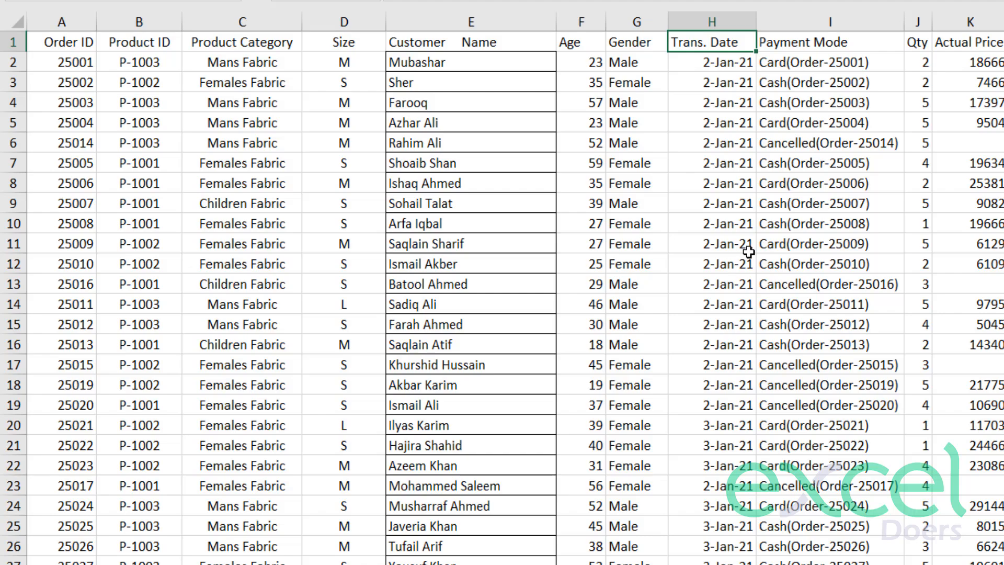
Widen the Payment Mode column I slightly and select the whole column.
left_click(787, 208)
left_click_drag(899, 21, 914, 22)
left_click(847, 102)
left_click(609, 9)
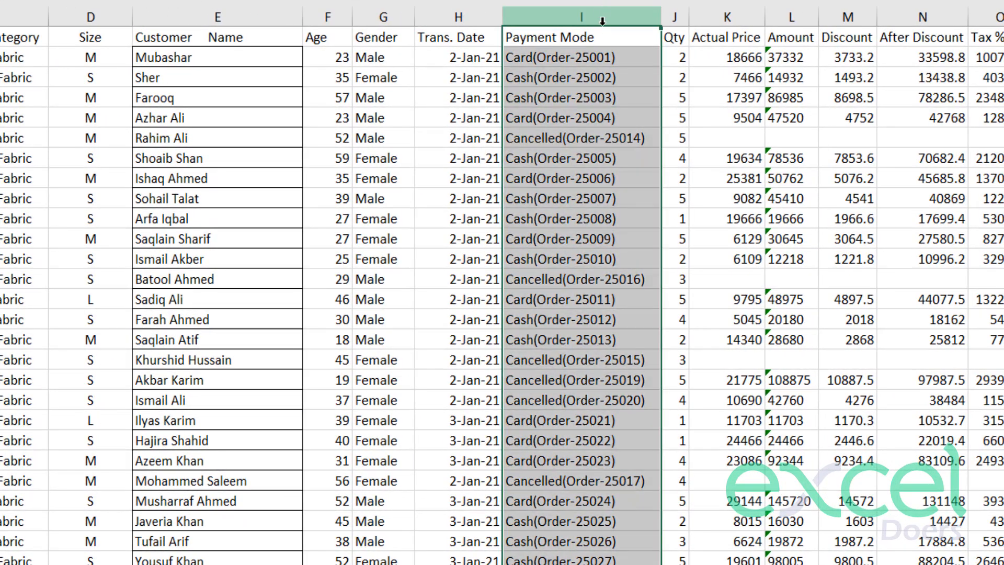
Examine the Card, Cash and Cancelled entries in the Payment Mode column and the order text attached to them.
left_click(585, 131)
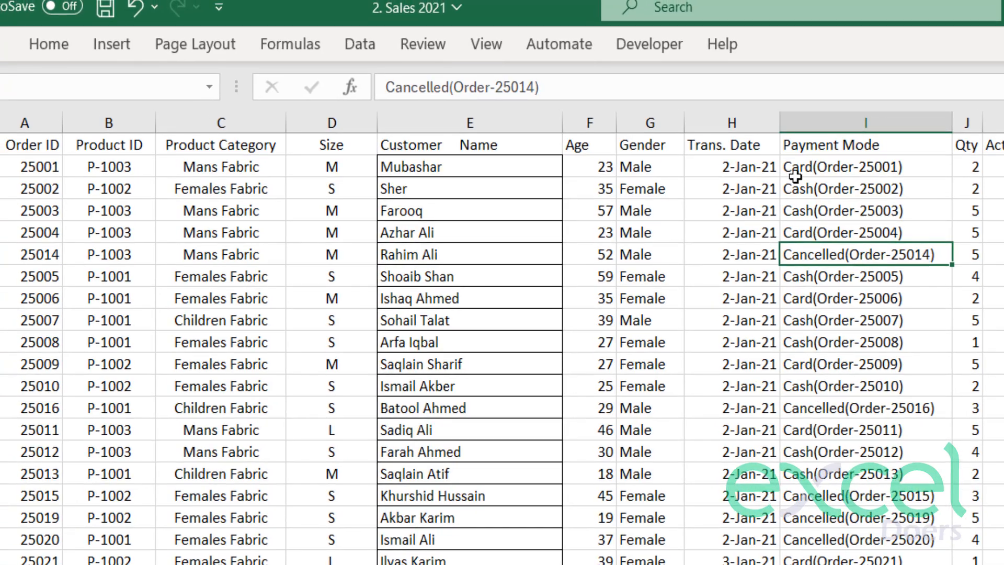
left_click(515, 61)
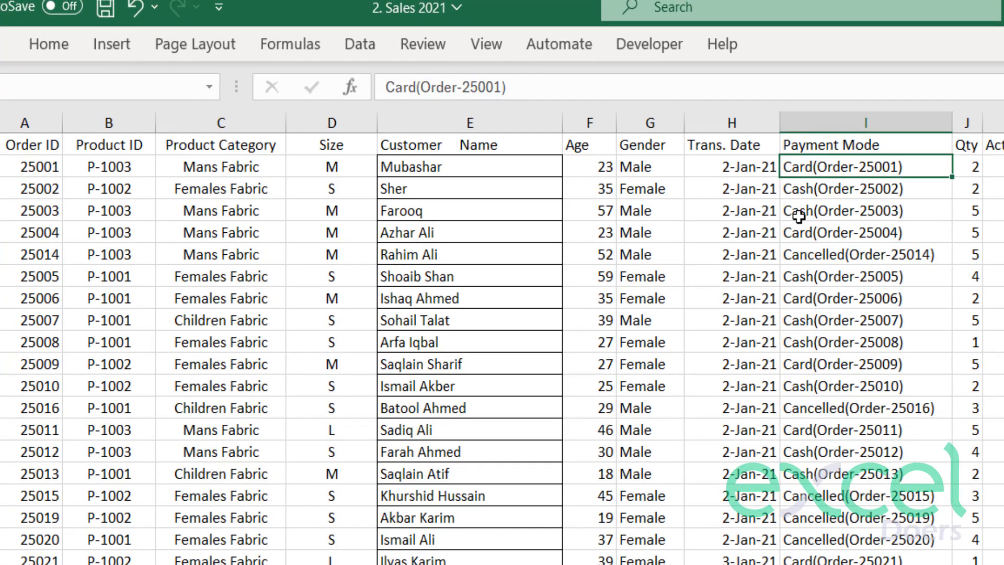
double_click(795, 495)
left_click_drag(796, 497, 839, 508)
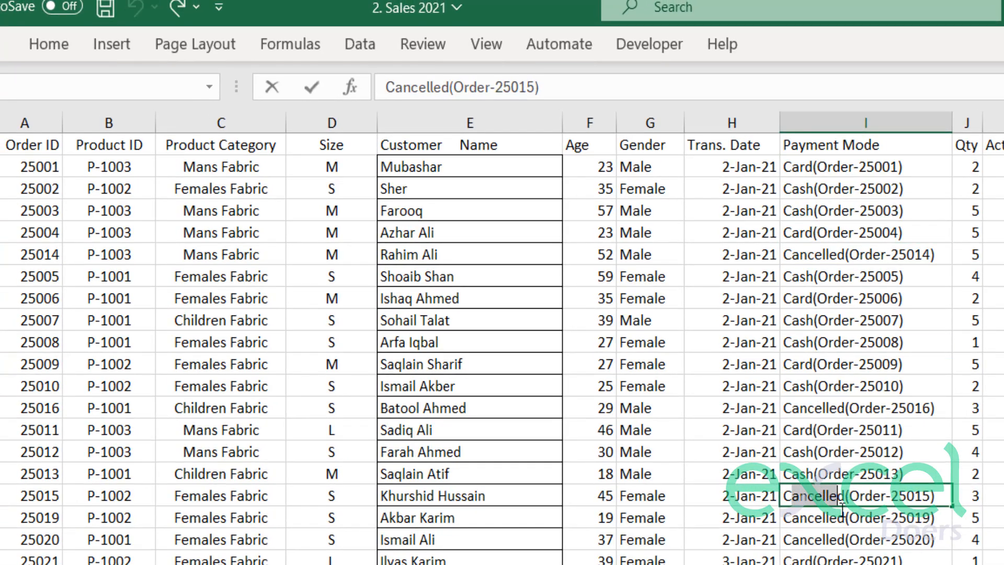
key("Return")
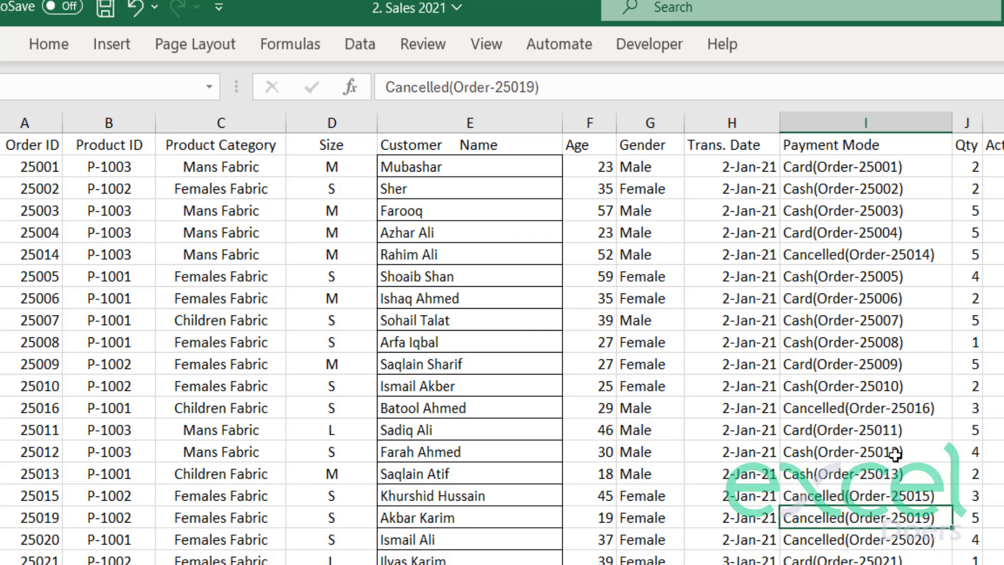
double_click(929, 168)
left_click_drag(929, 168, 818, 168)
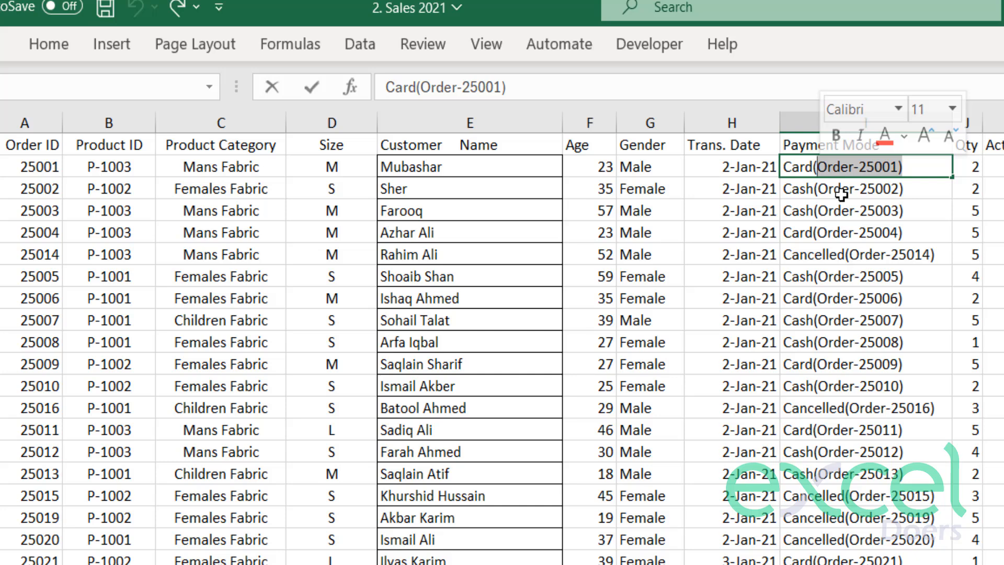
left_click(842, 194)
Compare the order numbers inside the Payment Mode brackets with the Order ID column and inspect the bracketed part of I2.
left_click(890, 165)
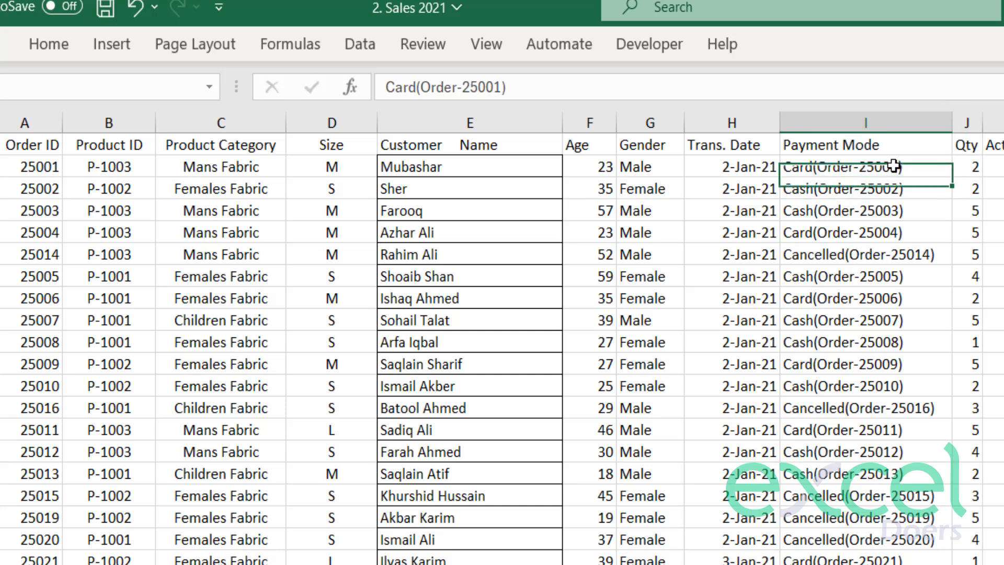
left_click(45, 168)
left_click_drag(5, 168, 1, 325)
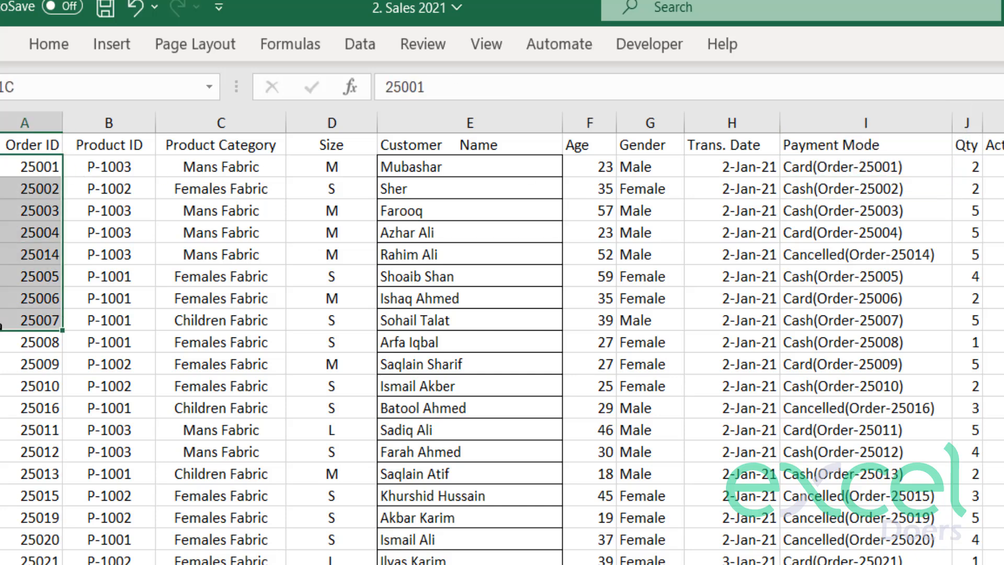
left_click_drag(894, 168, 855, 313)
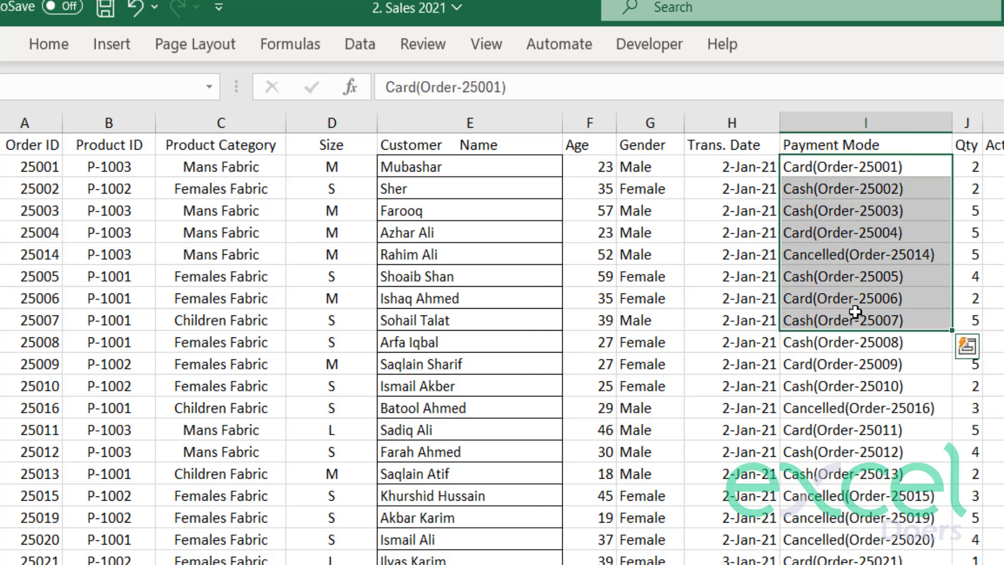
left_click(862, 211)
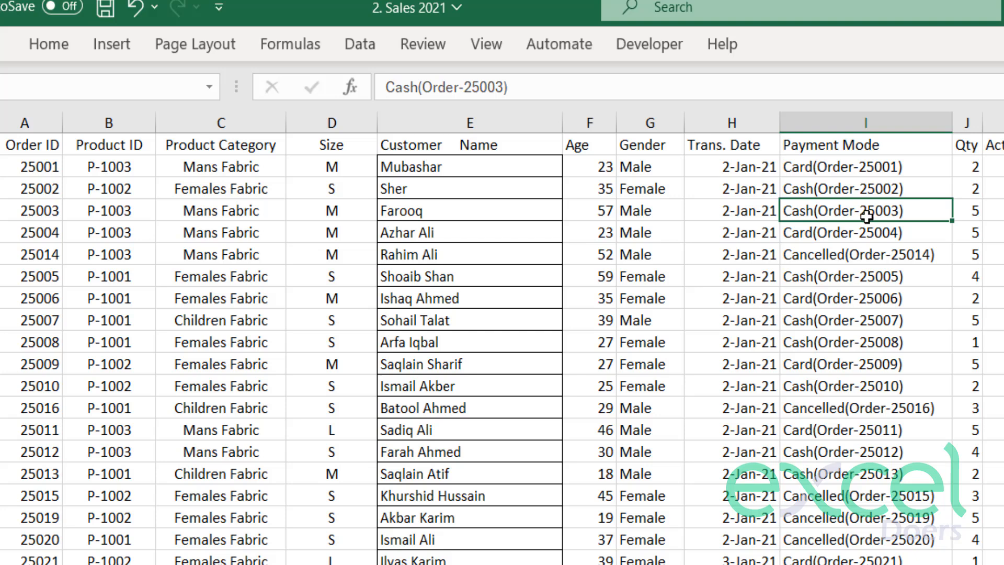
double_click(813, 168)
left_click_drag(813, 167, 899, 168)
left_click_drag(980, 171, 998, 167)
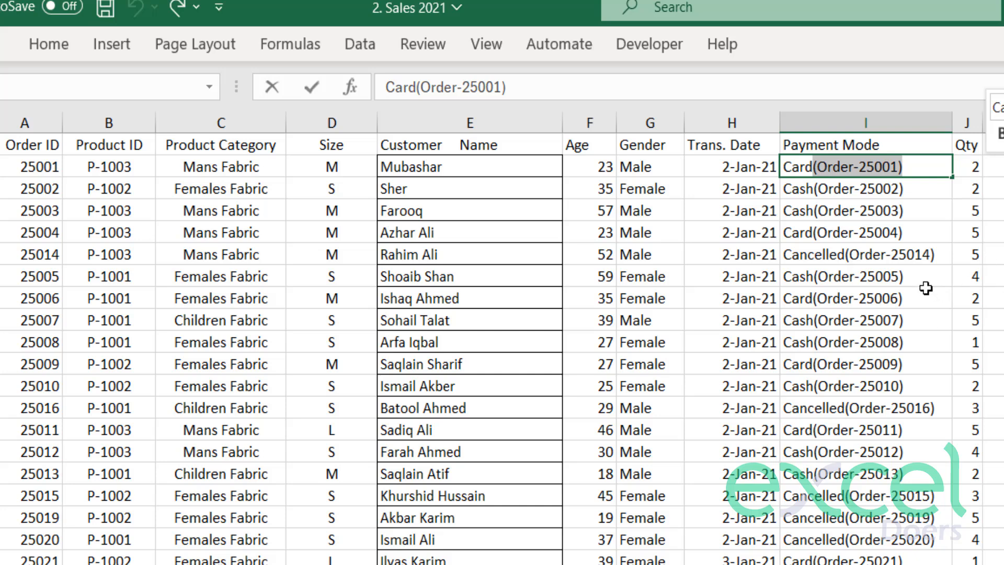
left_click(894, 294)
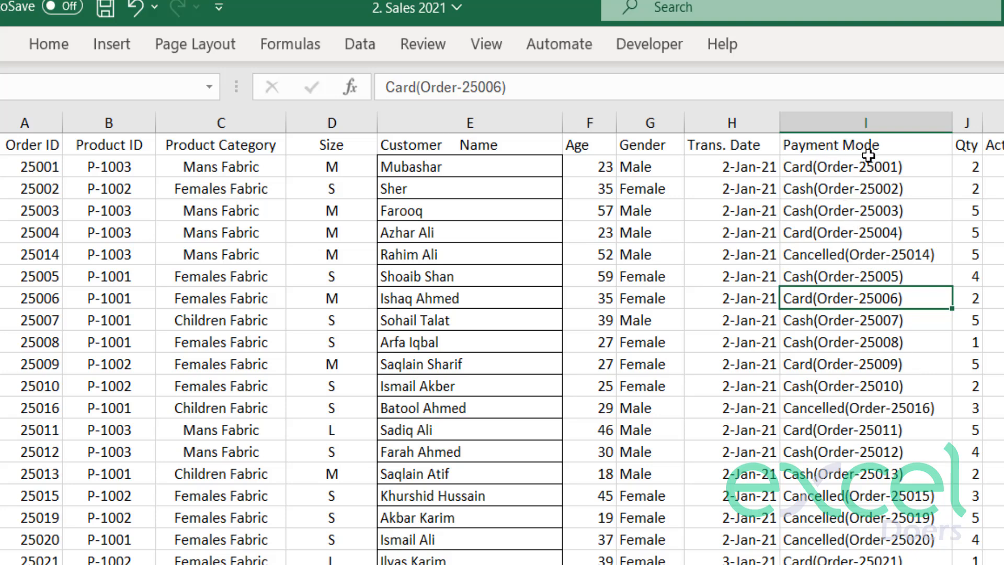
Remove the bracketed order text from the whole Payment Mode column by replacing every (*) with nothing.
left_click(835, 117)
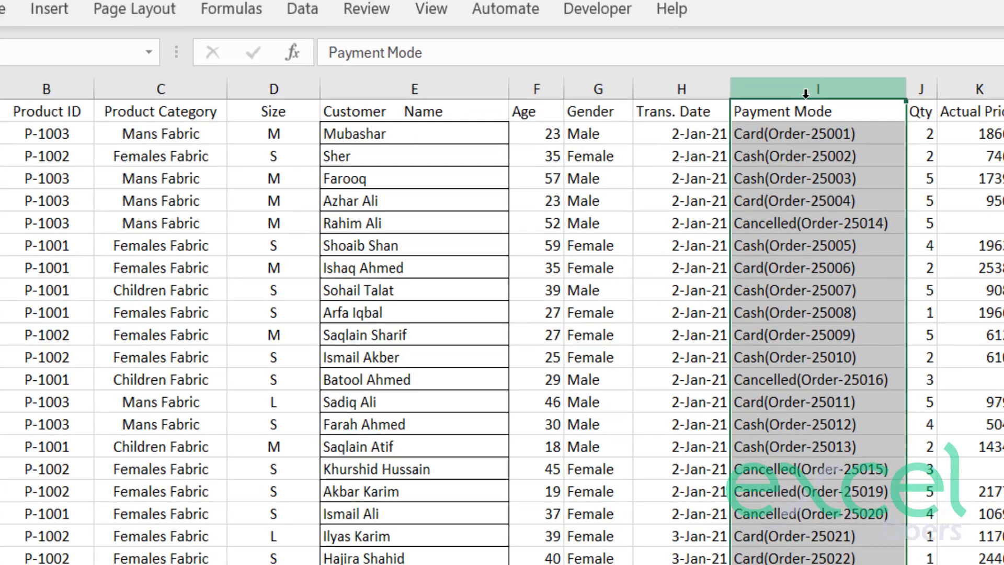
key("ctrl+f")
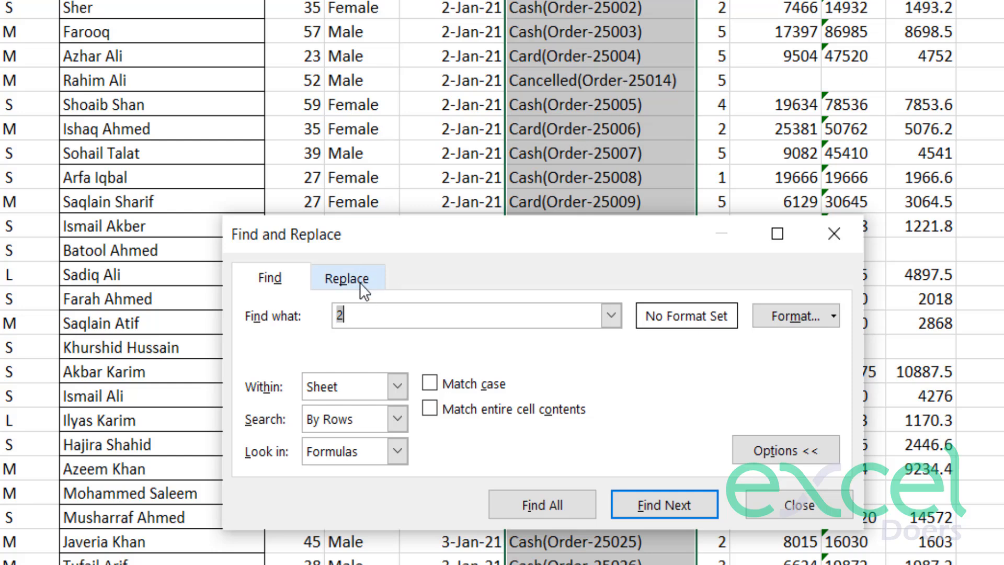
left_click(360, 281)
double_click(346, 316)
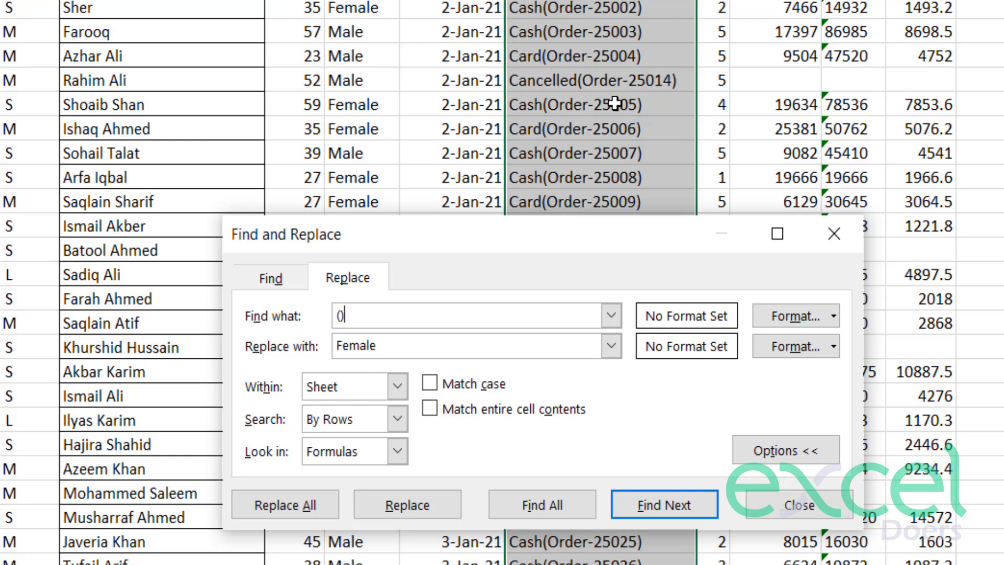
left_click(341, 315)
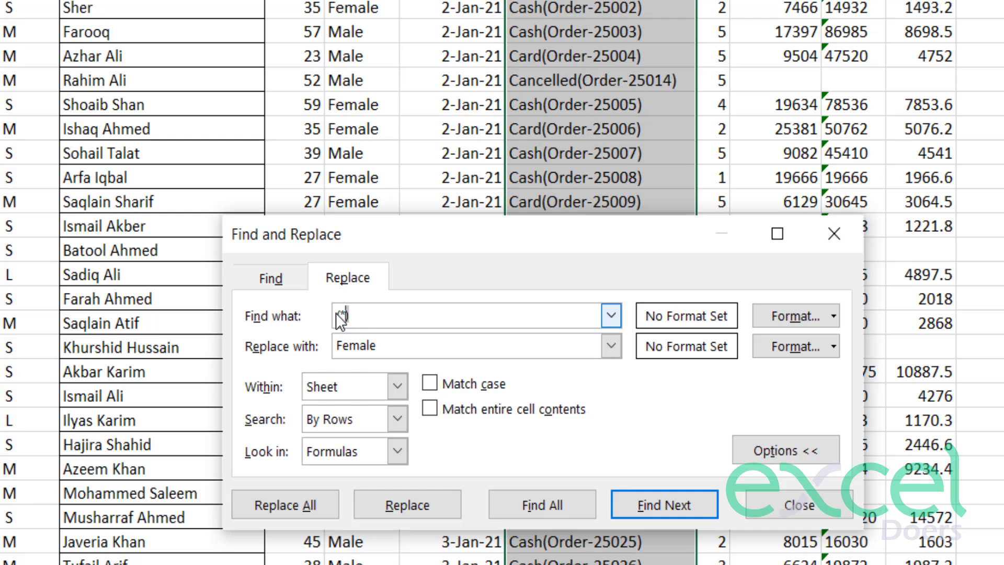
left_click(376, 316)
left_click_drag(381, 346, 294, 331)
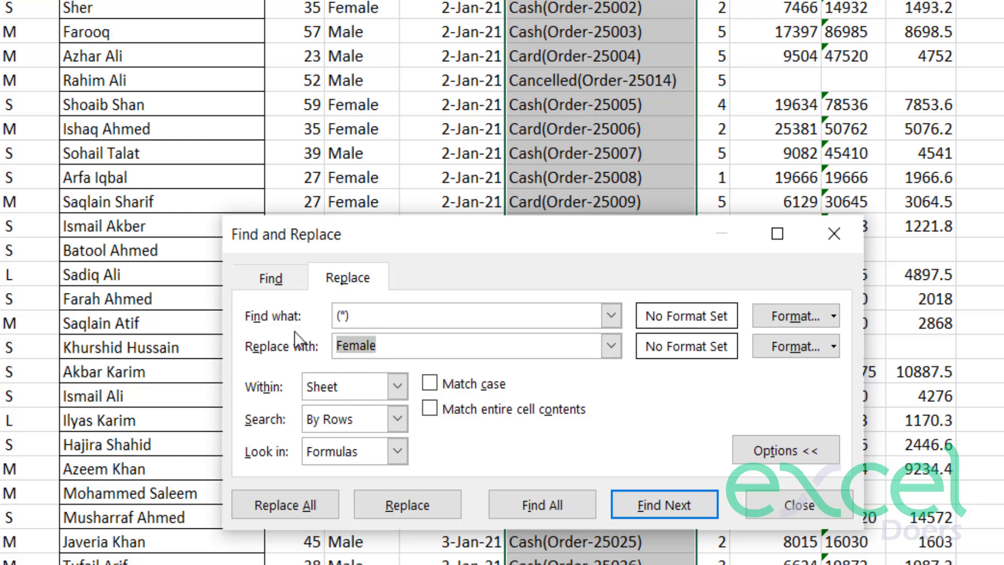
key("BackSpace")
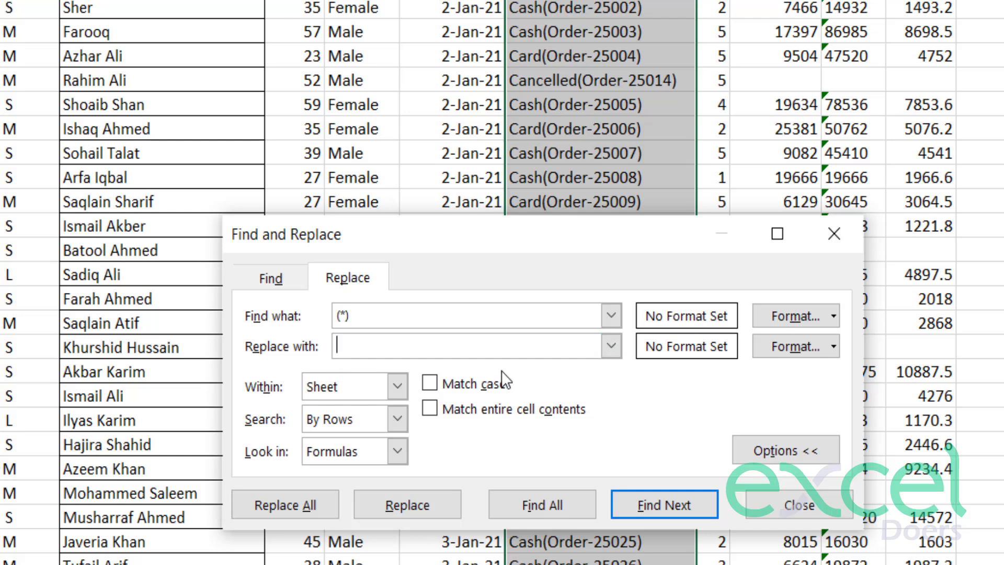
left_click(300, 506)
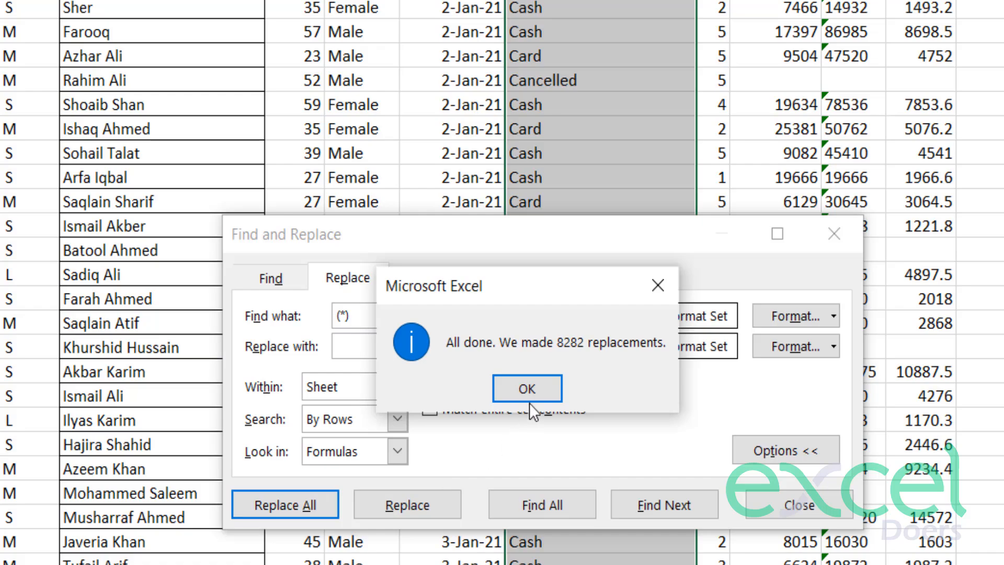
left_click(532, 388)
left_click(799, 505)
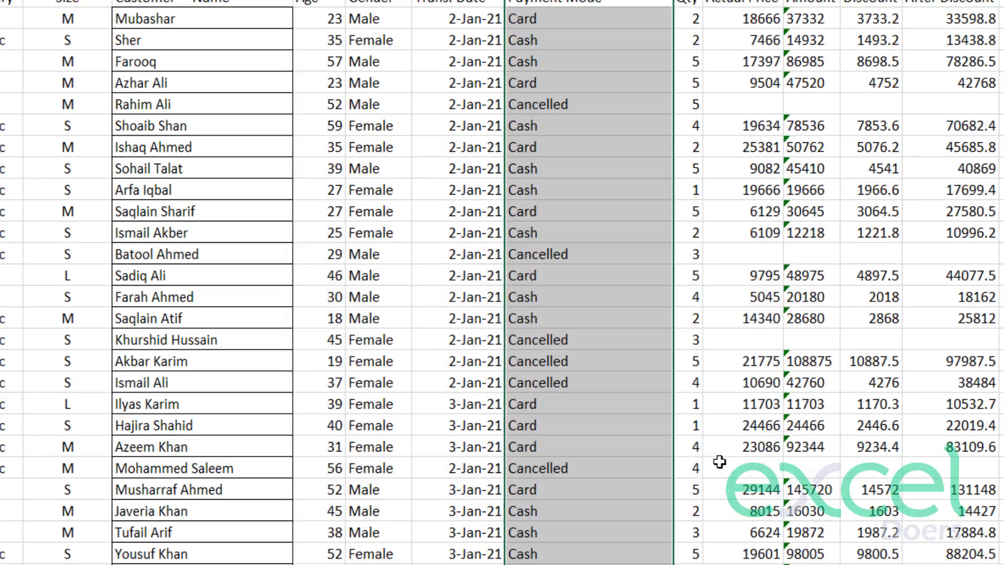
left_click(608, 306)
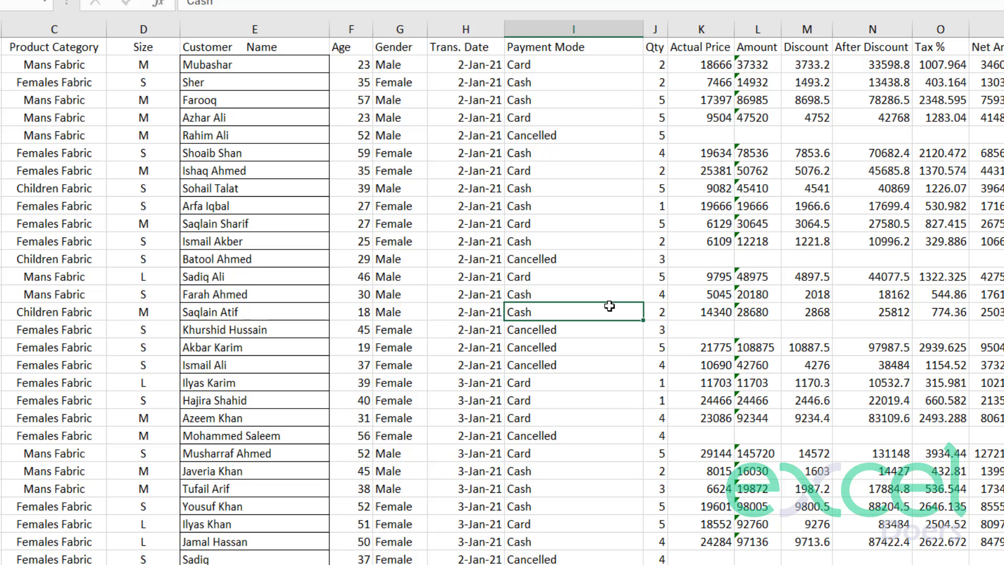
Check the Qty values down column J and widen the column slightly.
left_click(688, 121)
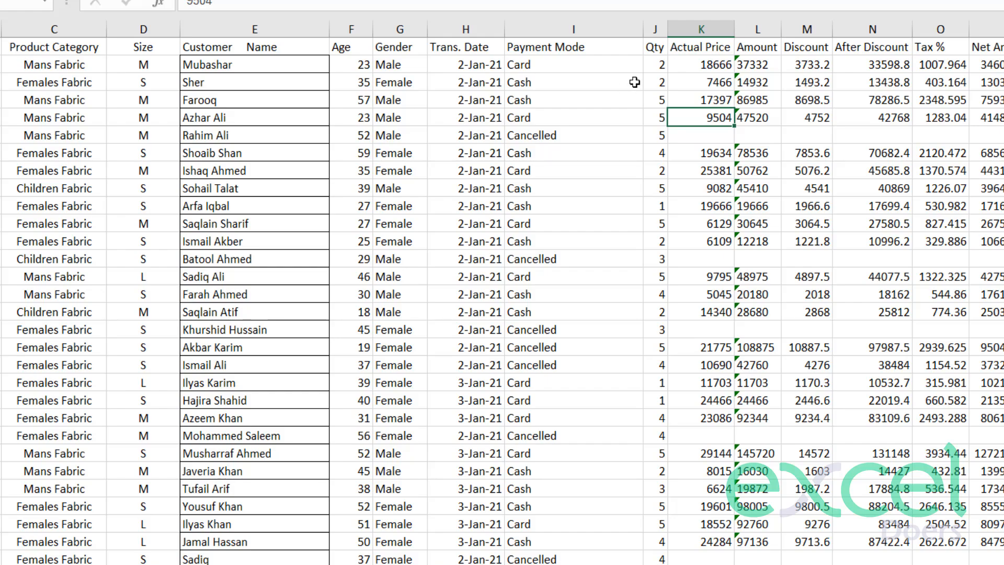
left_click(652, 67)
left_click(655, 29)
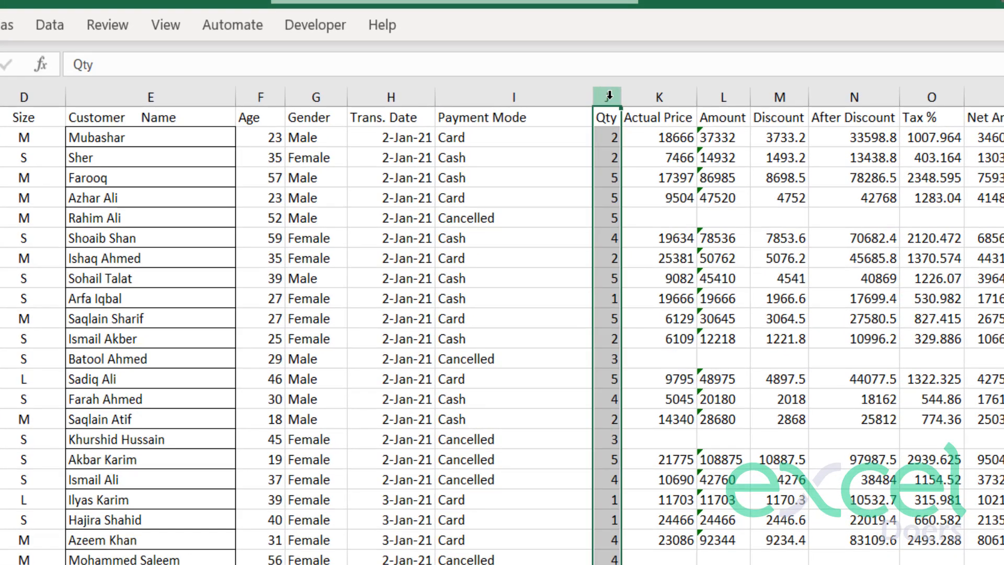
scroll(634, 335, "down", 8)
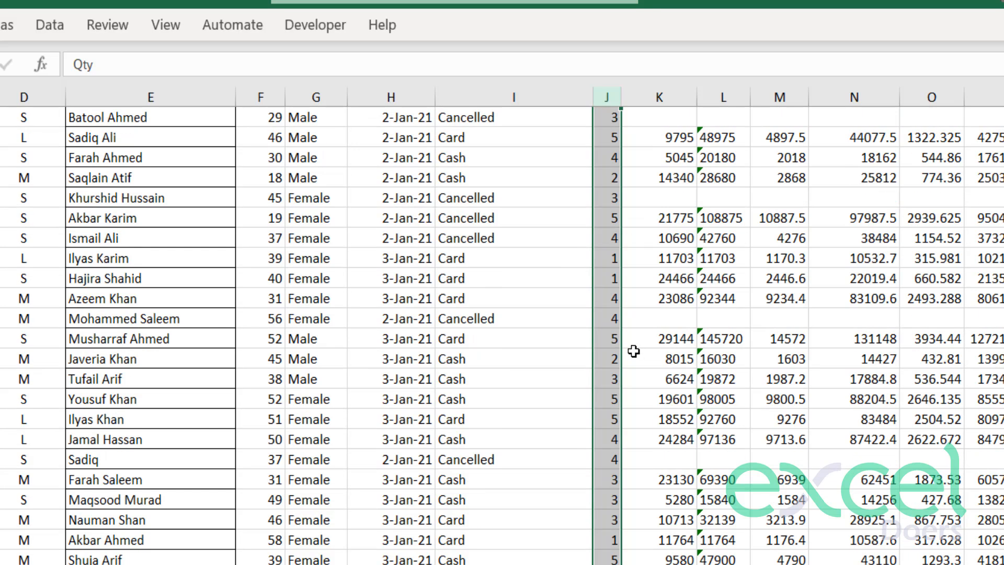
scroll(634, 327, "up", 8)
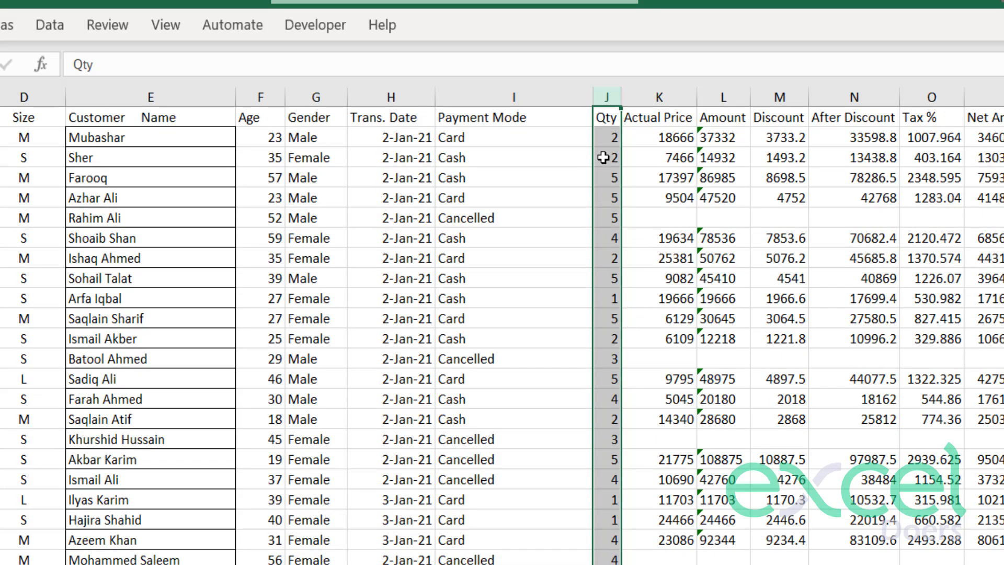
left_click(607, 118)
left_click_drag(622, 96, 651, 96)
left_click(627, 179)
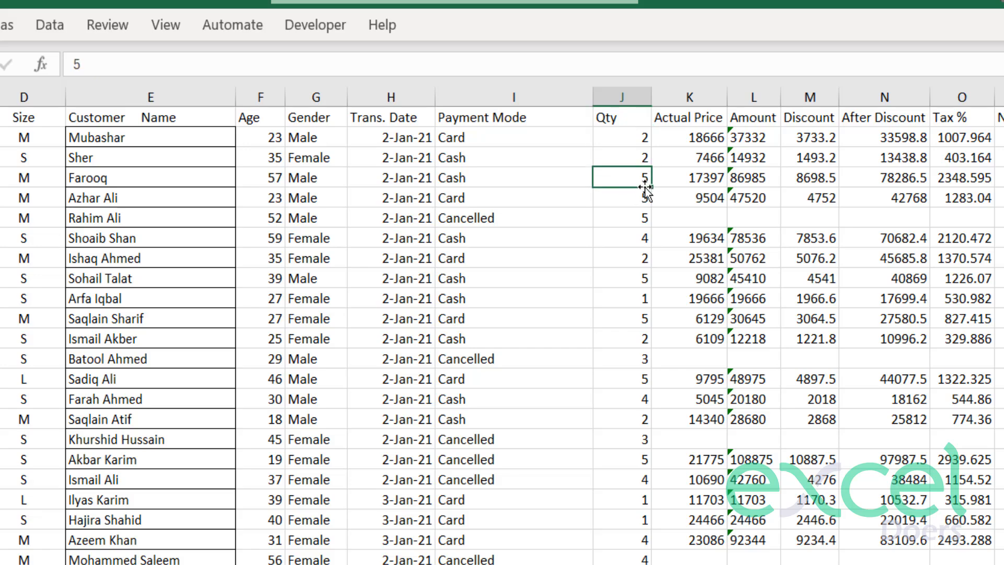
Examine the figures and decimal places in the Actual Price through Net Amount columns.
left_click(688, 117)
left_click_drag(734, 130, 1001, 562)
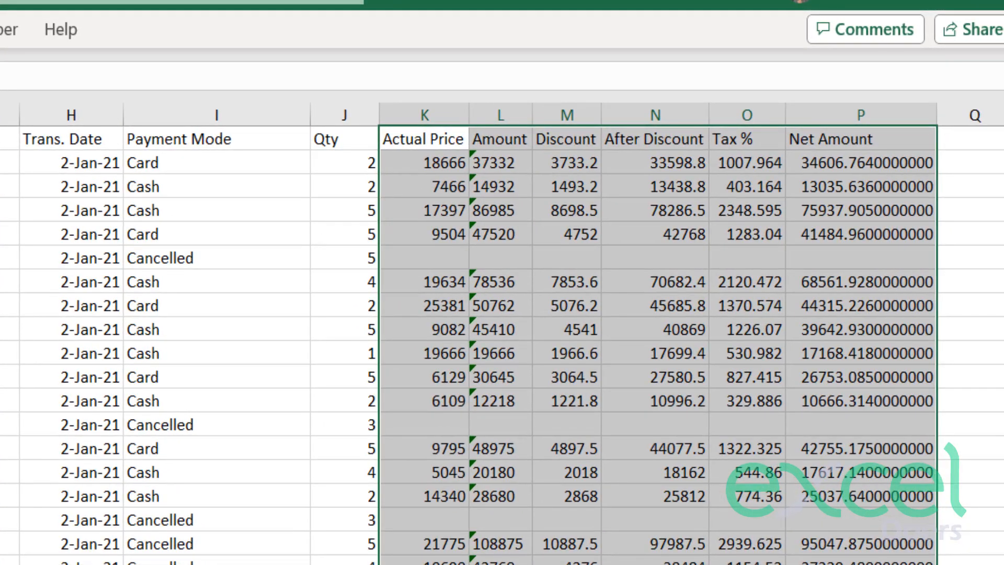
left_click(816, 562)
left_click_drag(811, 166, 832, 309)
left_click_drag(725, 159, 748, 259)
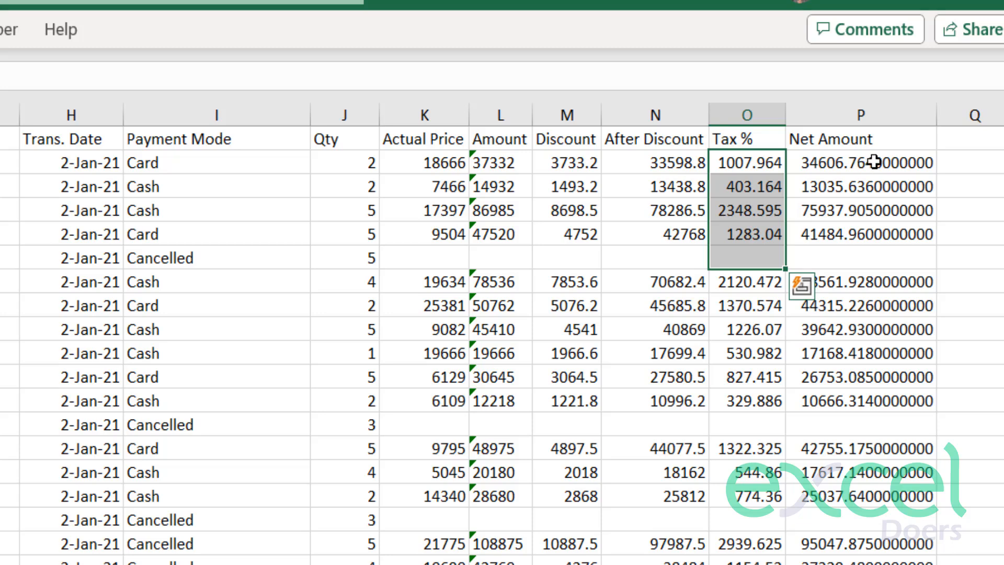
left_click_drag(874, 163, 892, 276)
left_click_drag(664, 164, 676, 252)
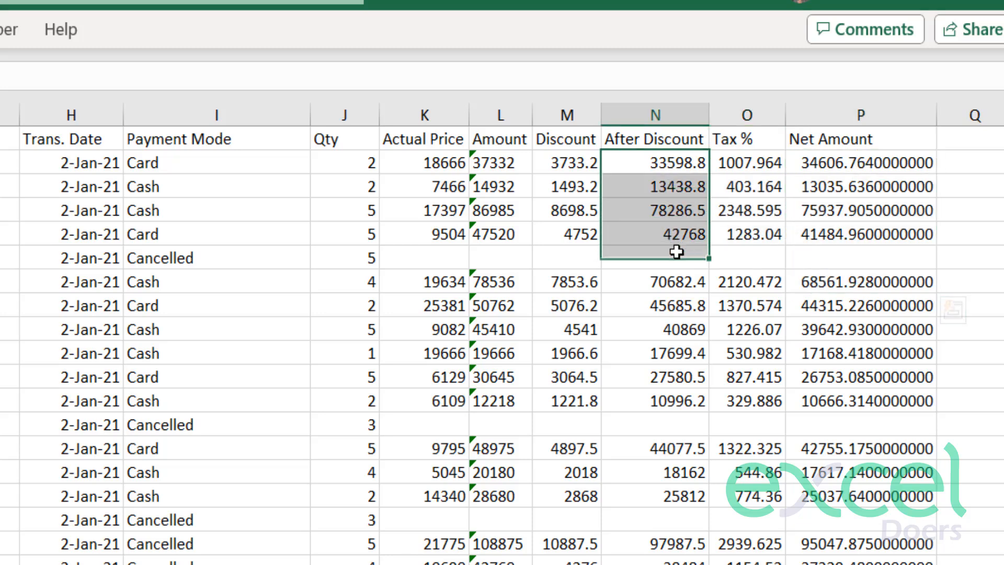
left_click_drag(549, 162, 577, 235)
Inspect the flagged cells and their alignment in the Amount column, comparing several entries from L2 down.
left_click(490, 164)
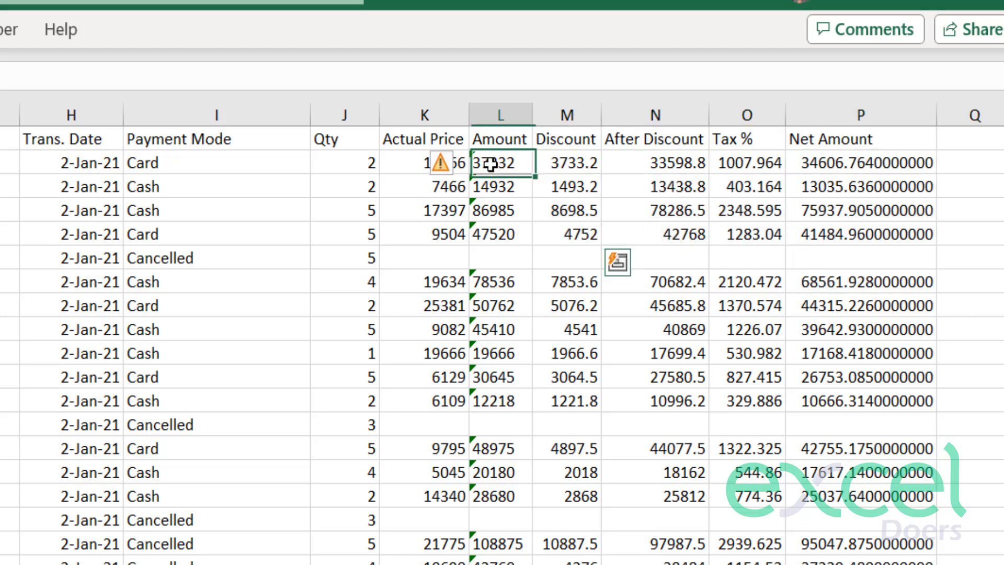
left_click_drag(490, 164, 460, 472)
left_click_drag(490, 164, 497, 562)
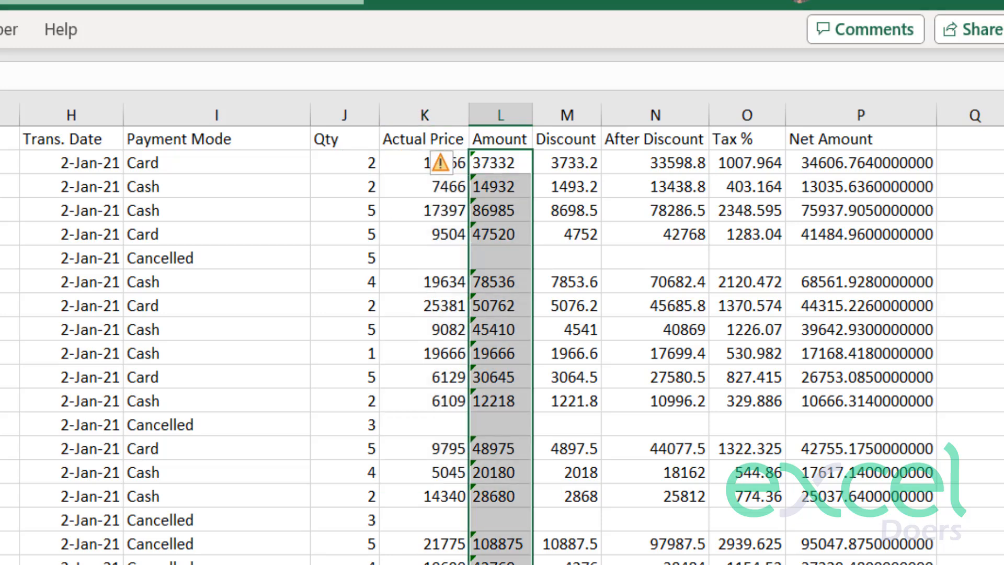
left_click(488, 329)
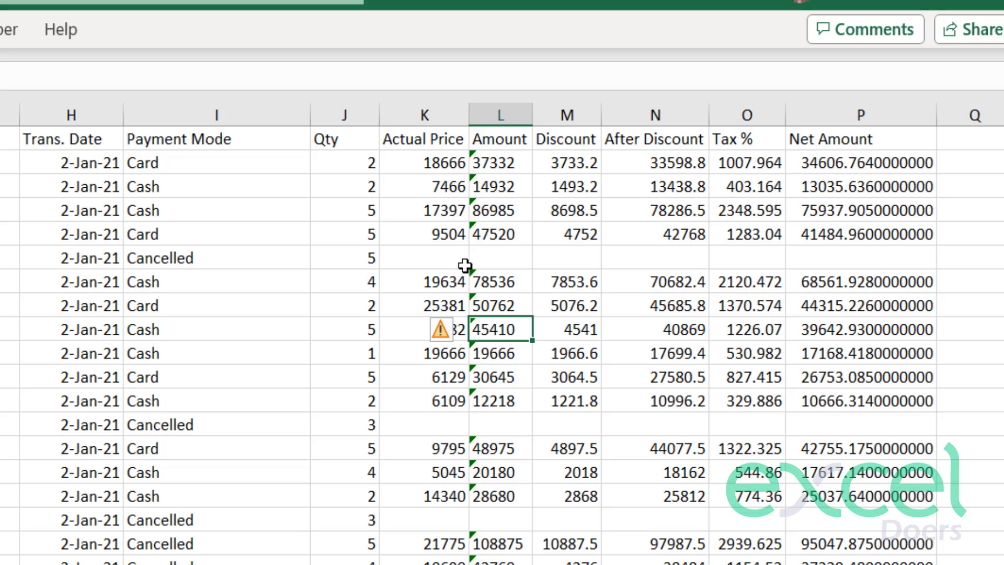
left_click(505, 285)
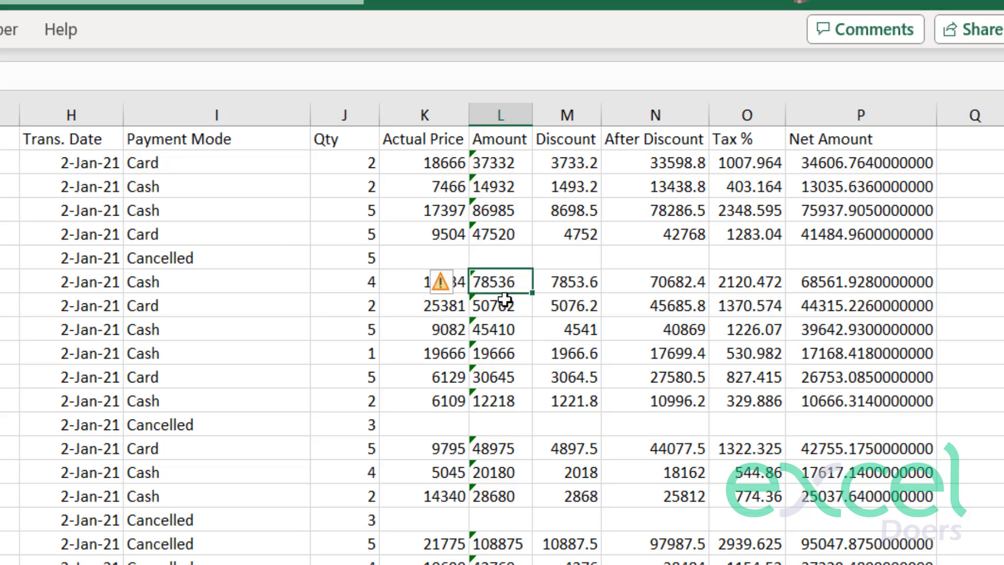
left_click(504, 238)
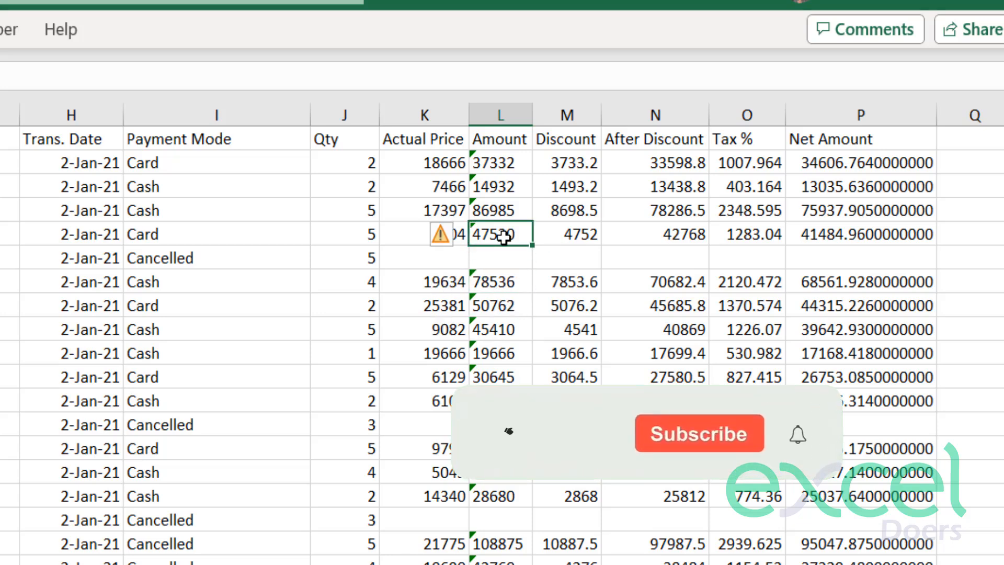
Try re-entering the Amount in L5 so it is stored as a number, and undo that change.
double_click(512, 234)
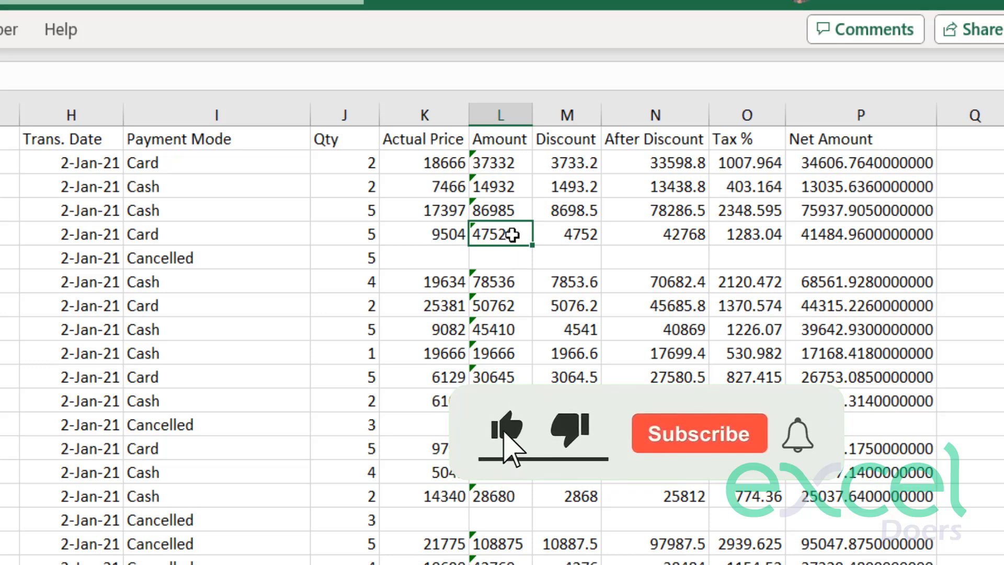
left_click_drag(518, 234, 413, 216)
key("Return")
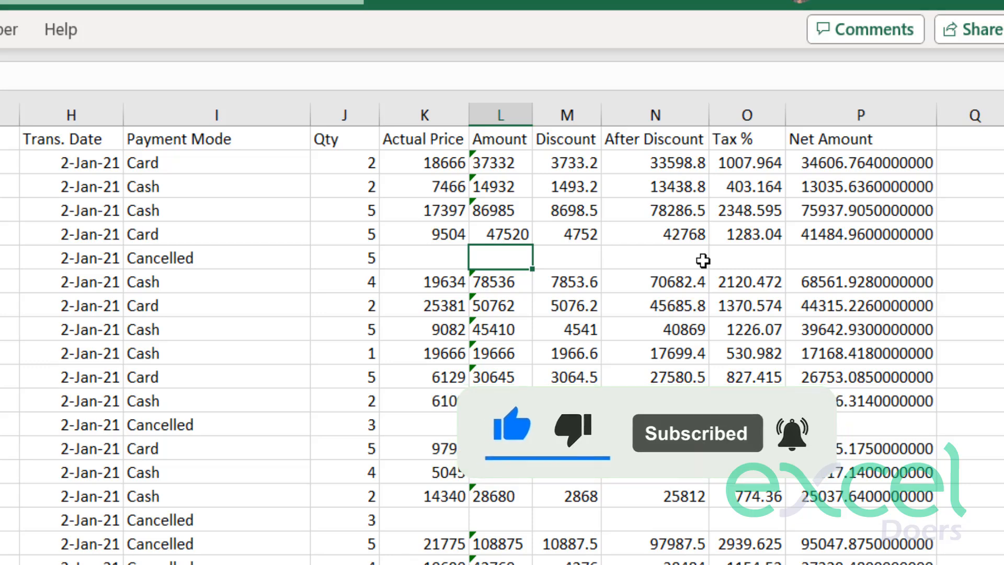
key("ctrl+z")
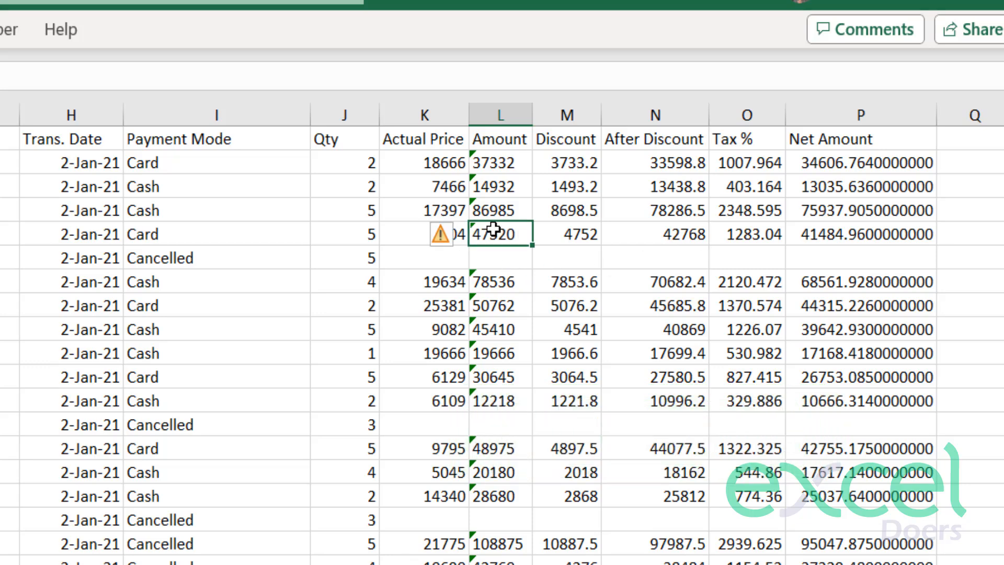
left_click(497, 307)
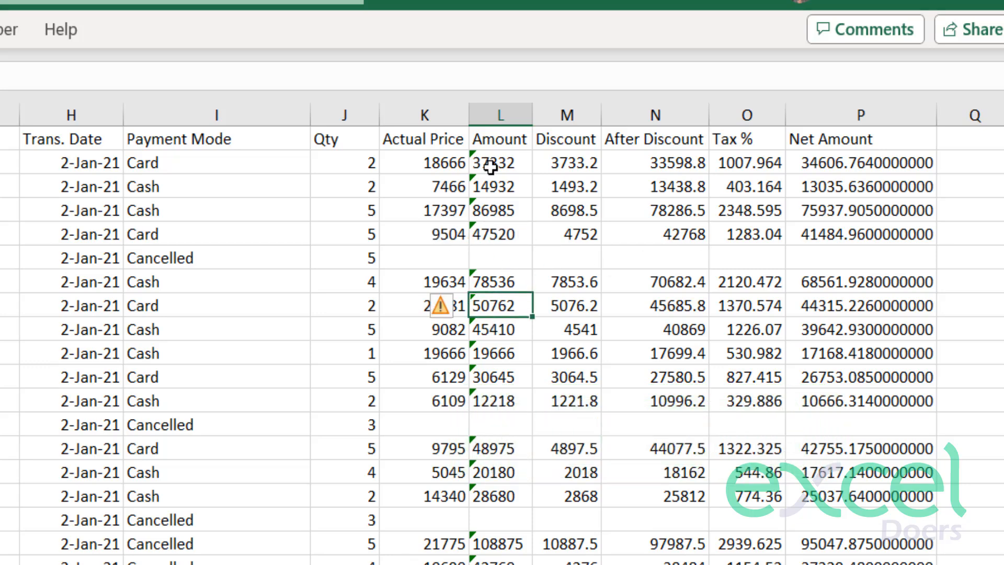
left_click_drag(492, 167, 494, 519)
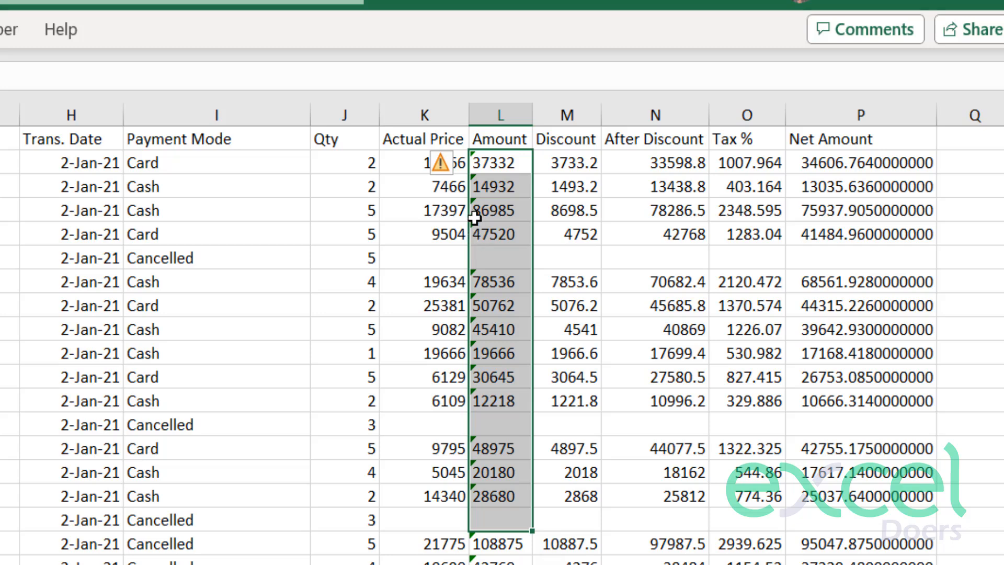
left_click(483, 172)
left_click(538, 361)
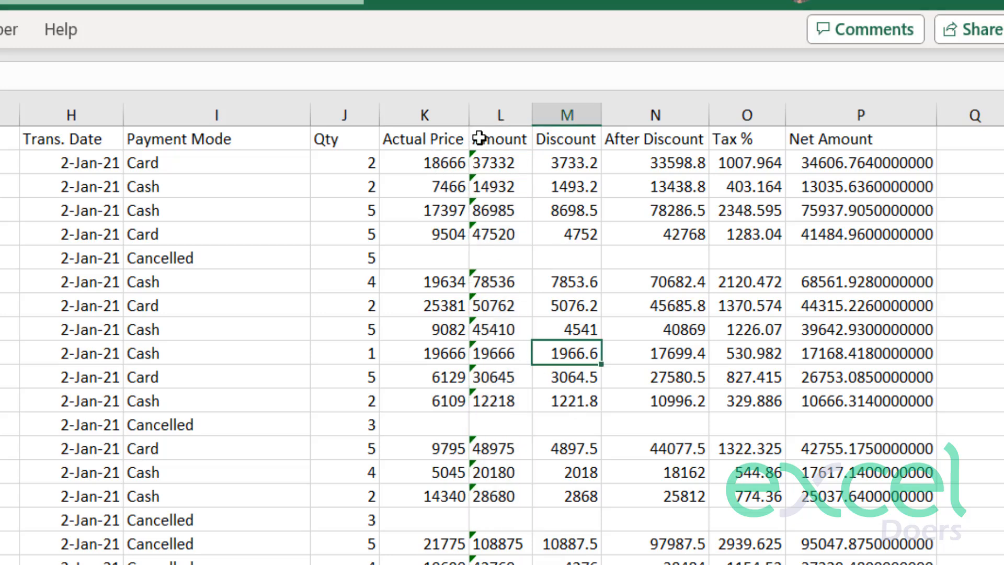
Convert all Amount values stored as text to numbers, from L2 down to the last data row, and return to L2.
left_click(497, 162)
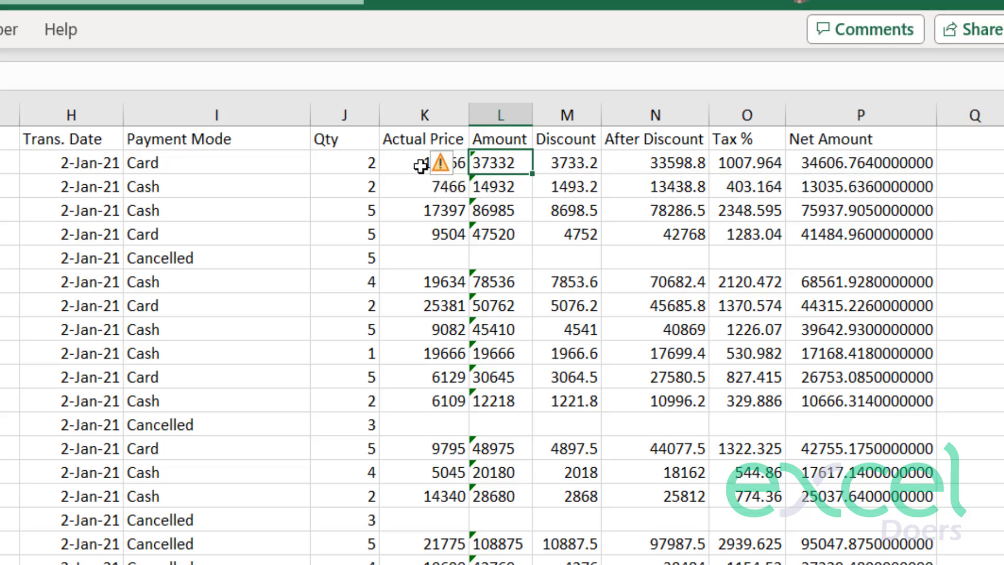
key("ctrl+shift+Down")
key("ctrl+shift+Down")
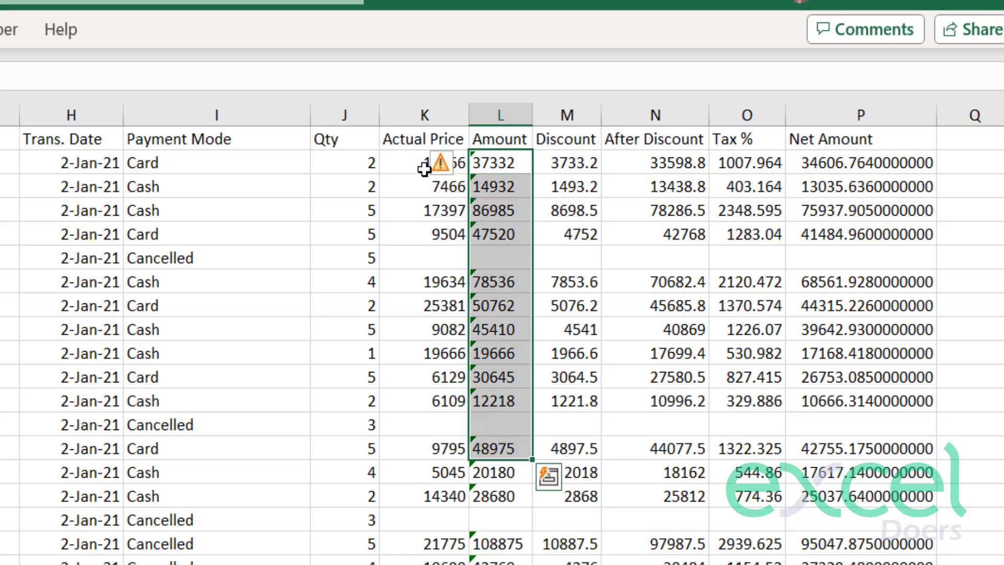
key("ctrl+shift+Up")
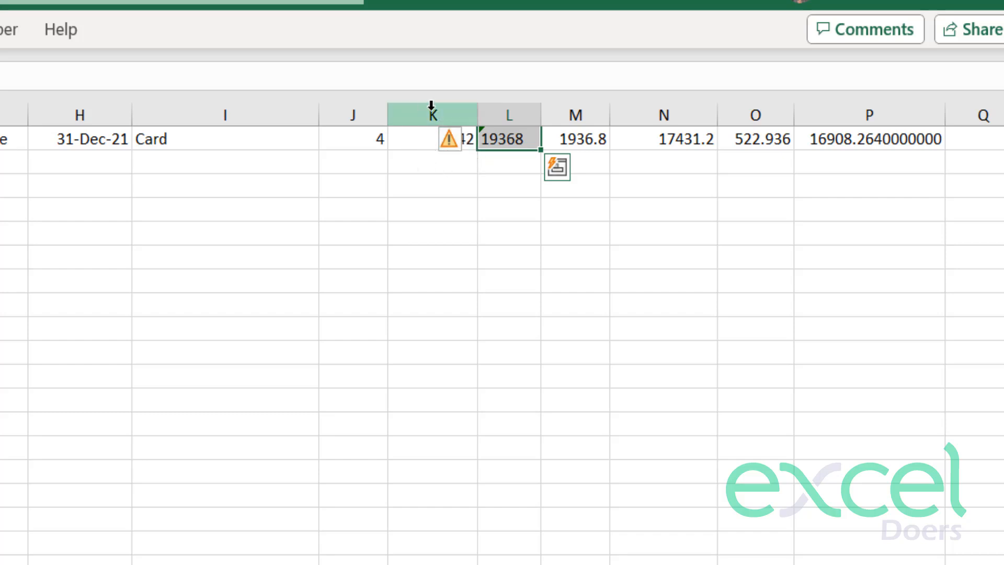
left_click(457, 146)
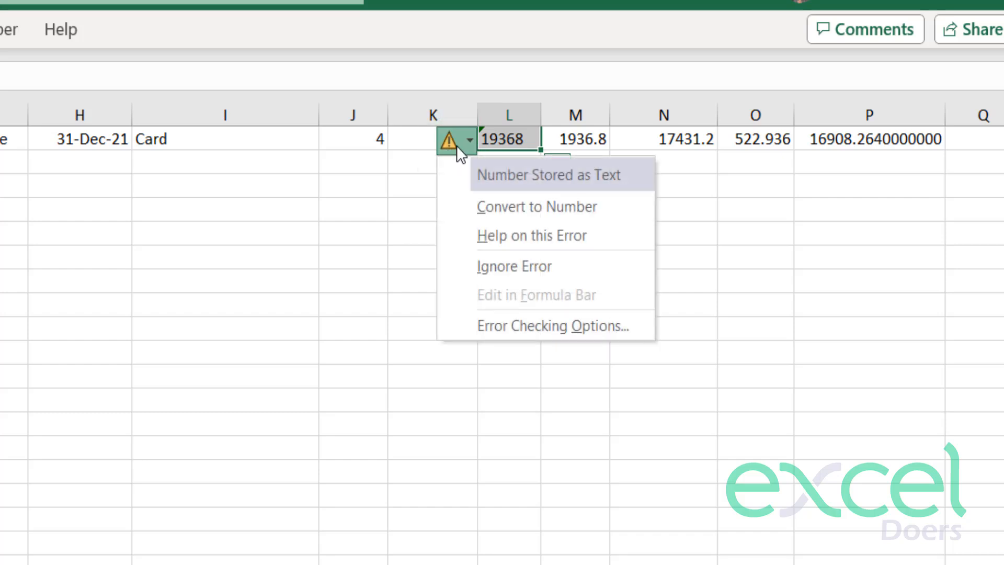
left_click(519, 211)
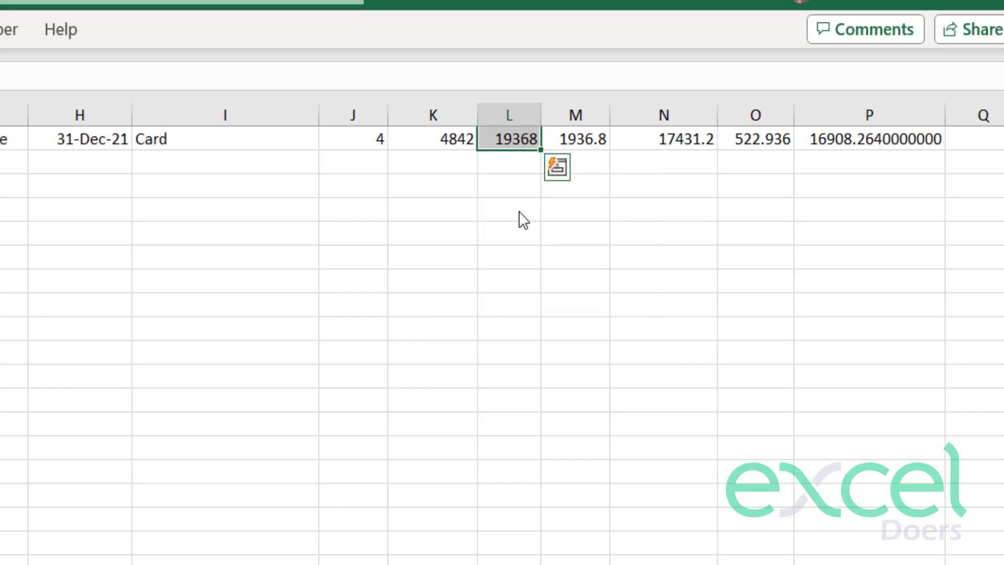
key("ctrl+Up")
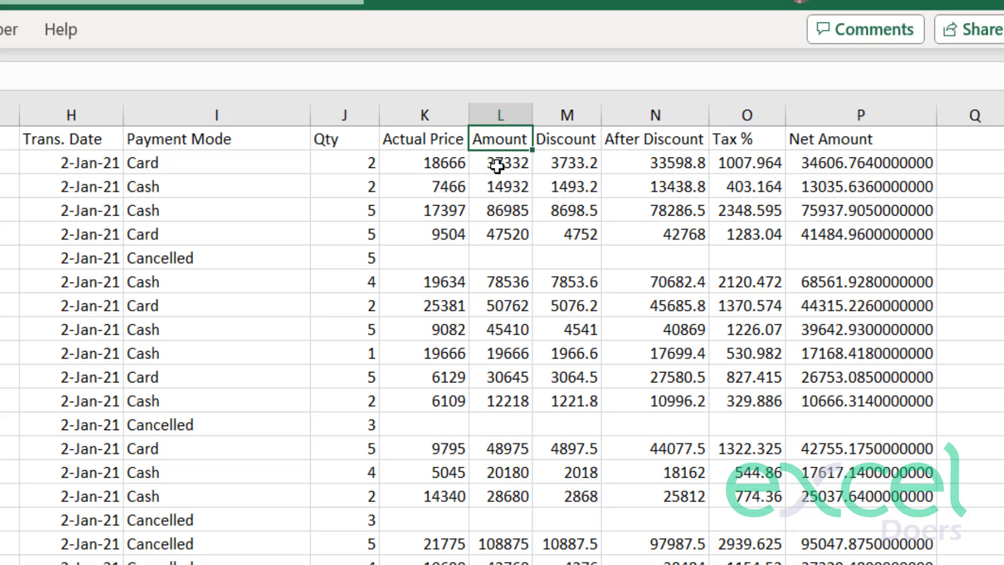
left_click(498, 167)
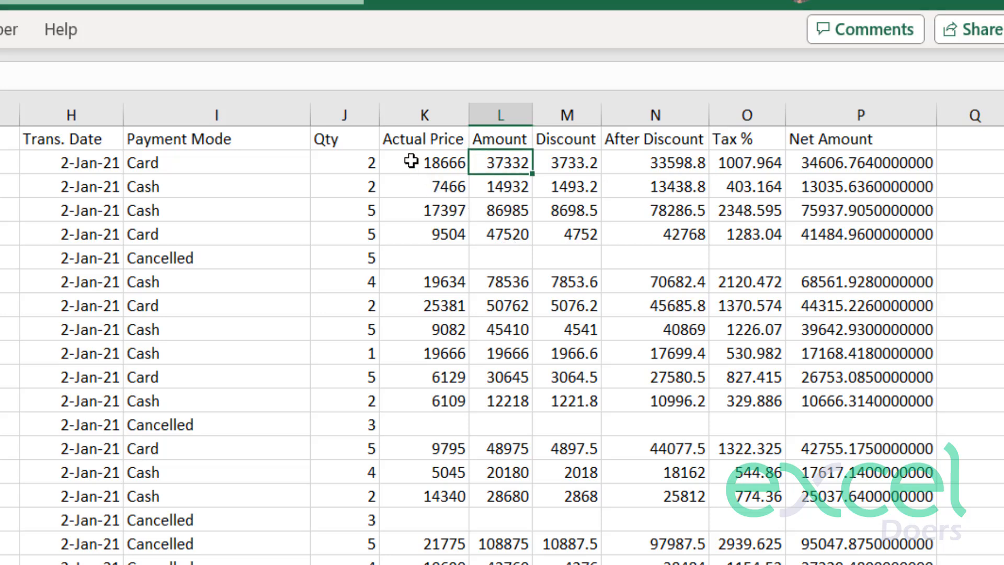
Apply the dollar Accounting number format to the Actual Price through Net Amount values, from row 2 down to the last data row.
left_click_drag(411, 161, 818, 244)
key("ctrl+shift+Down")
key("ctrl+shift+Down")
key("ctrl+shift+Down")
key("ctrl+shift+Down")
key("ctrl+shift+Down")
key("ctrl+shift+Down")
key("ctrl+shift+Down")
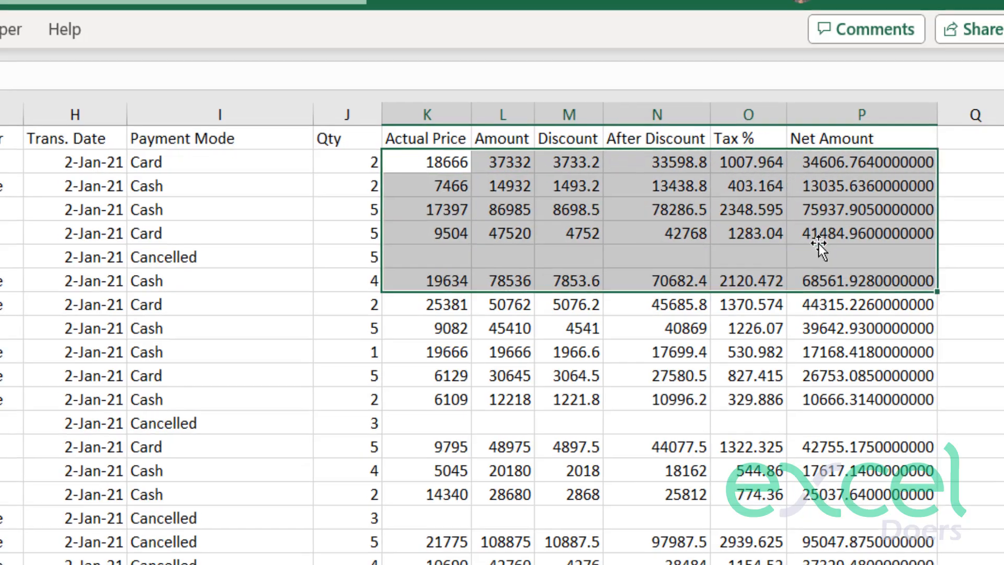
key("ctrl+shift+Up")
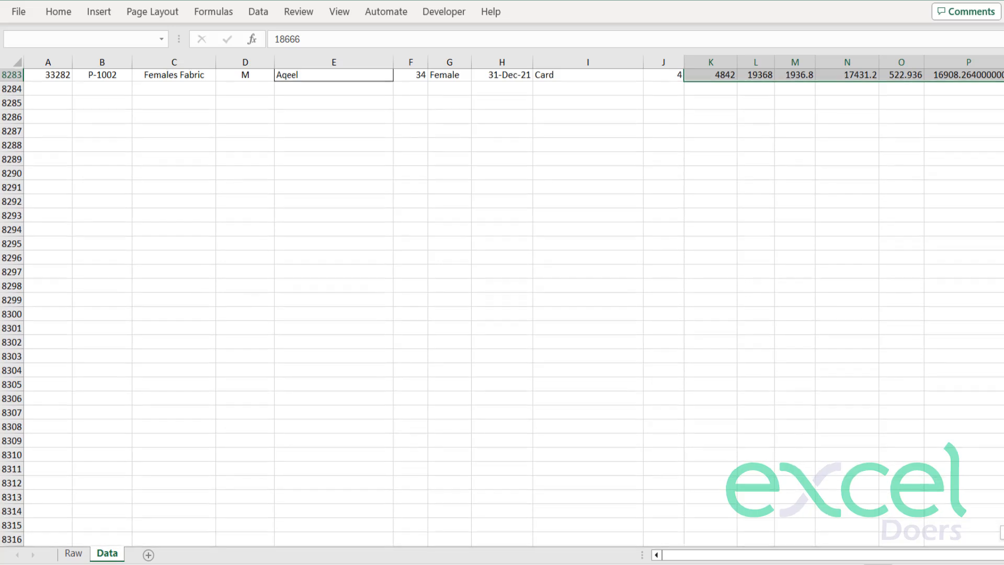
key("ctrl+BackSpace")
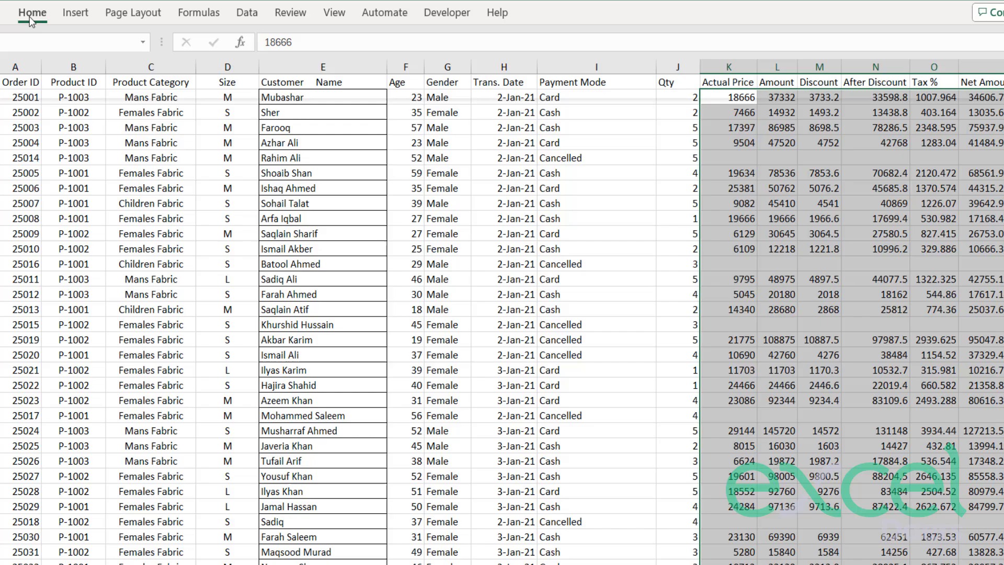
left_click(59, 13)
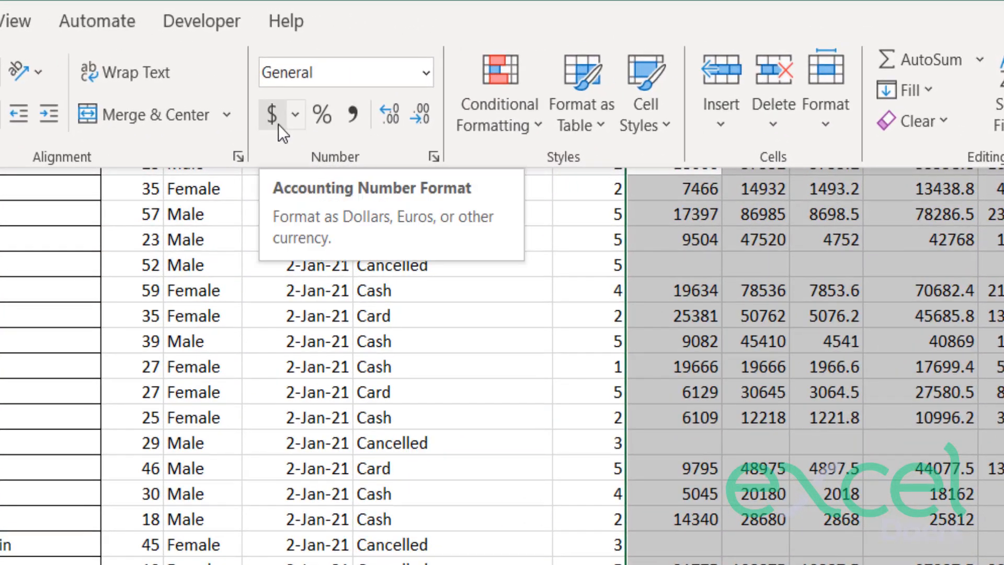
left_click(278, 123)
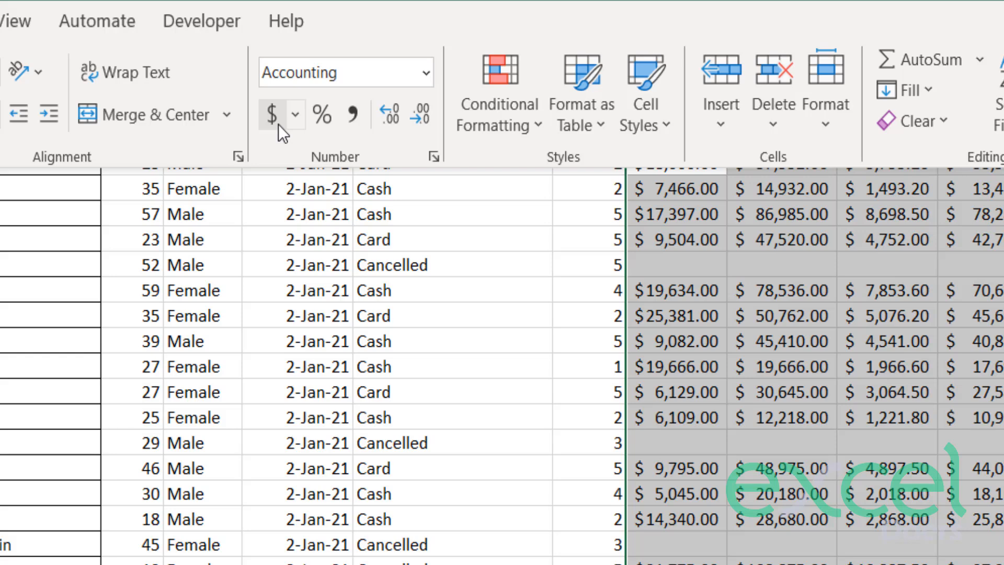
Remove all decimal places from the Actual Price through Net Amount figures and check the values across row 8.
left_click(402, 115)
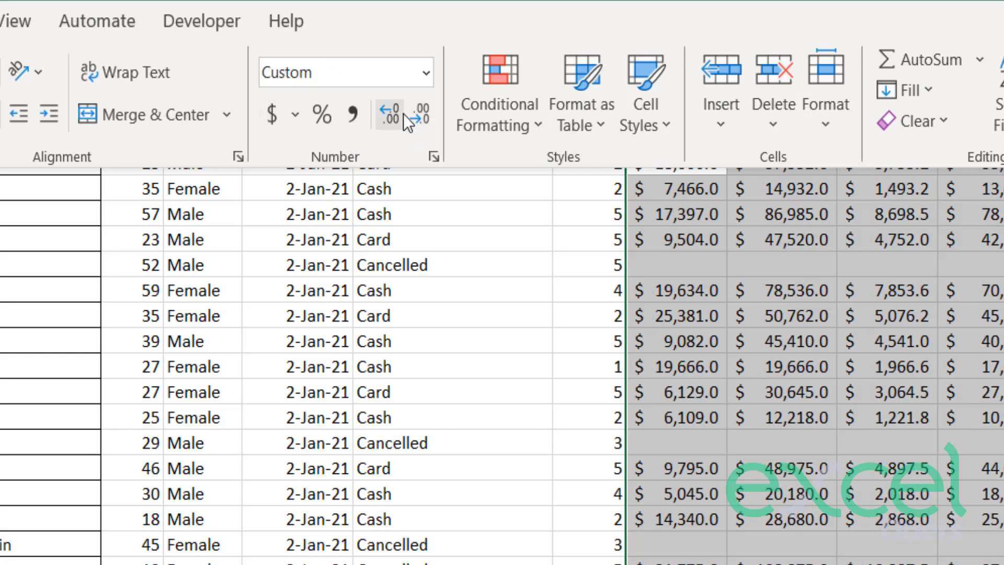
left_click(392, 103)
left_click(418, 112)
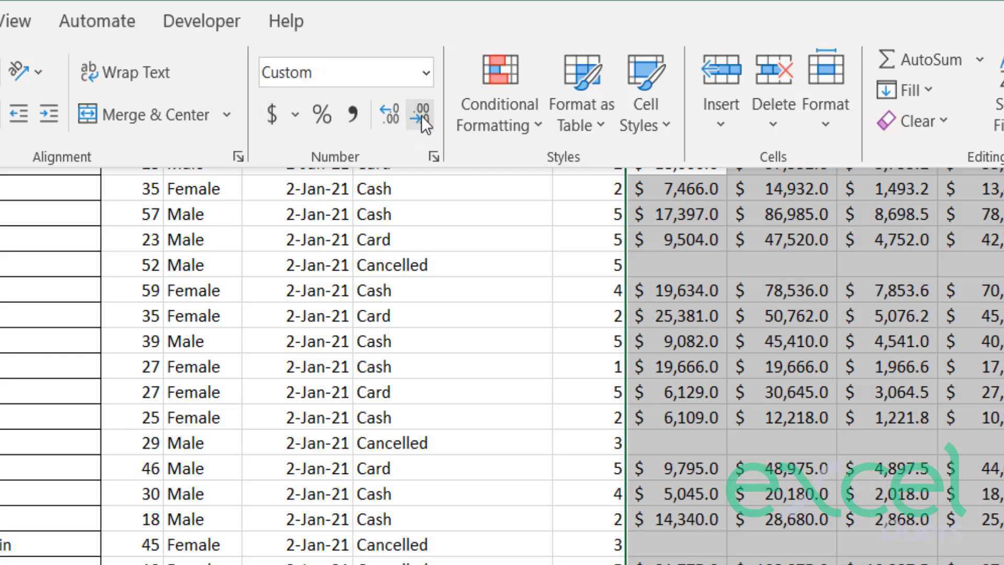
left_click(422, 115)
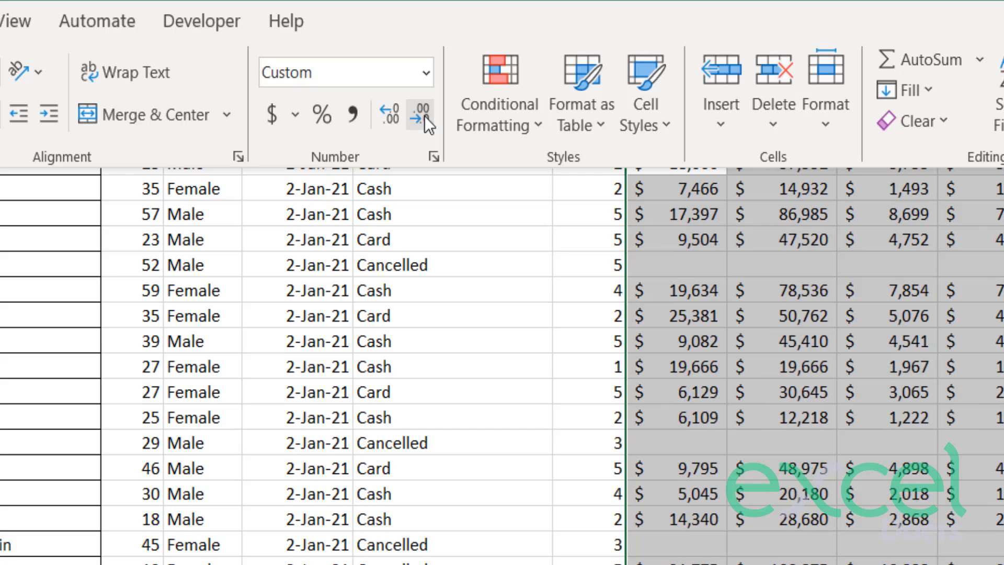
left_click(720, 322)
left_click(717, 322)
key("Right")
key("Right")
key("Right")
key("Right")
key("Right")
key("Right")
key("Right")
key("Right")
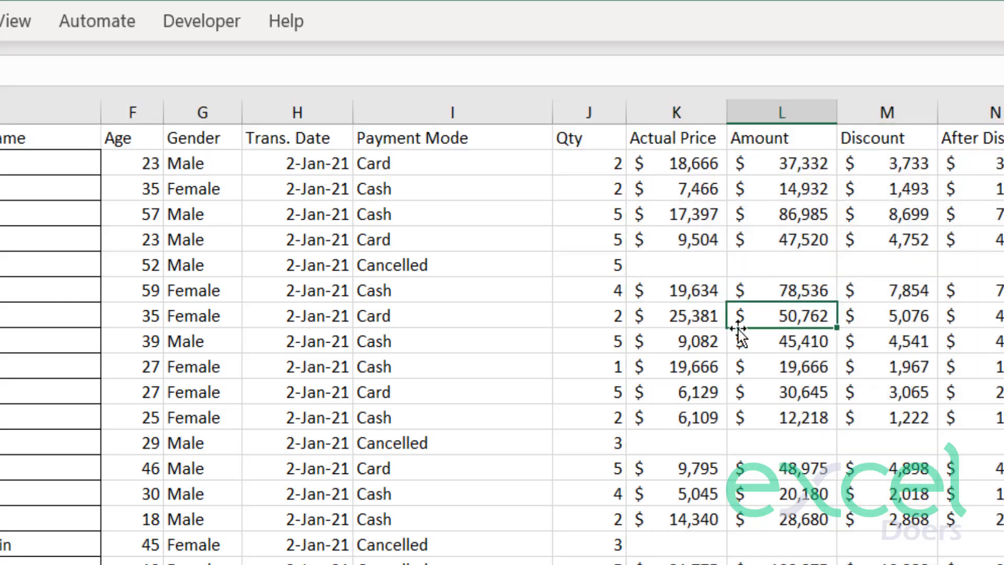
left_click(596, 317)
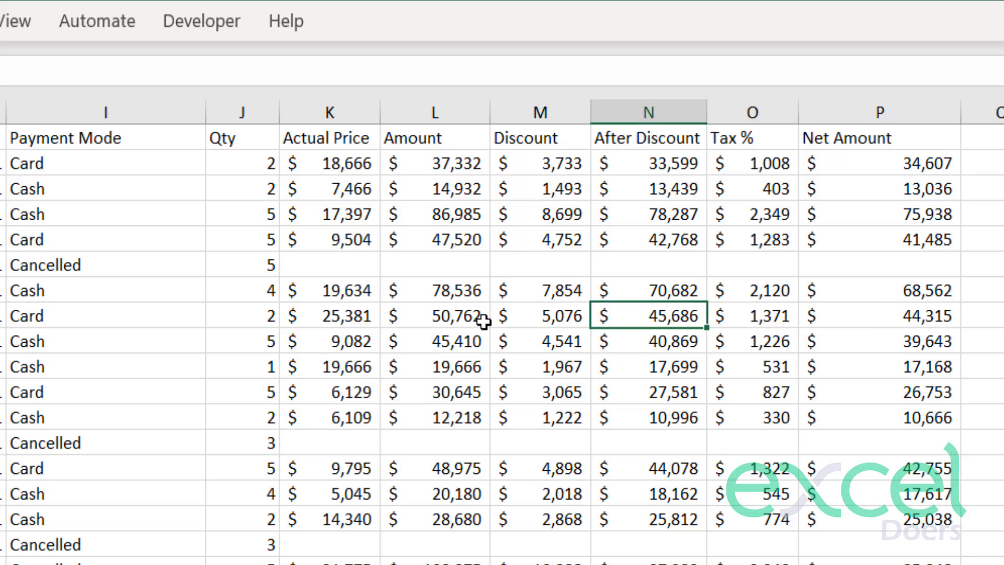
Examine the blank Actual Price through Net Amount cells in the Cancelled rows, such as rows 6, 13 and 17.
left_click(337, 271)
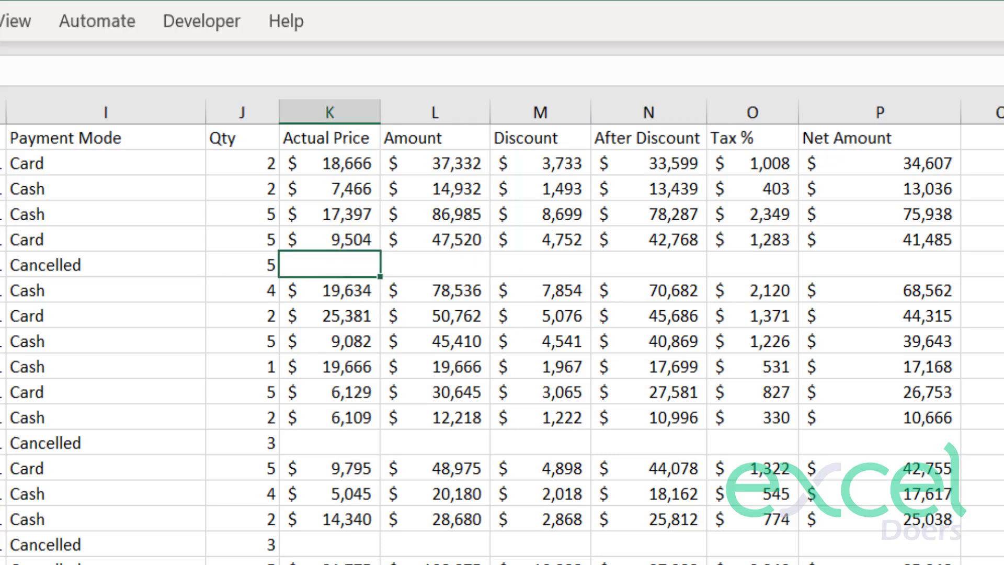
left_click(83, 264)
left_click_drag(319, 265, 820, 262)
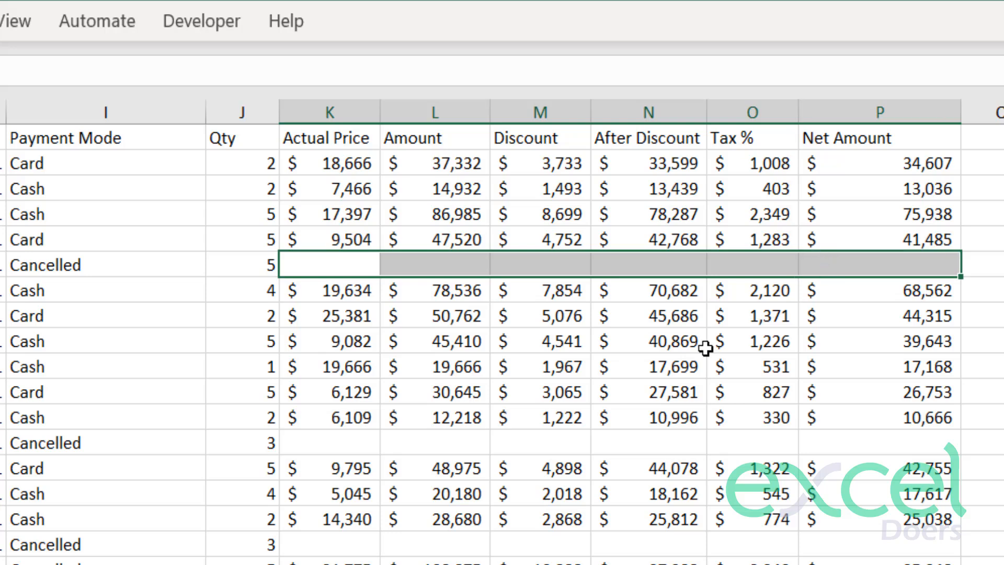
left_click(629, 406)
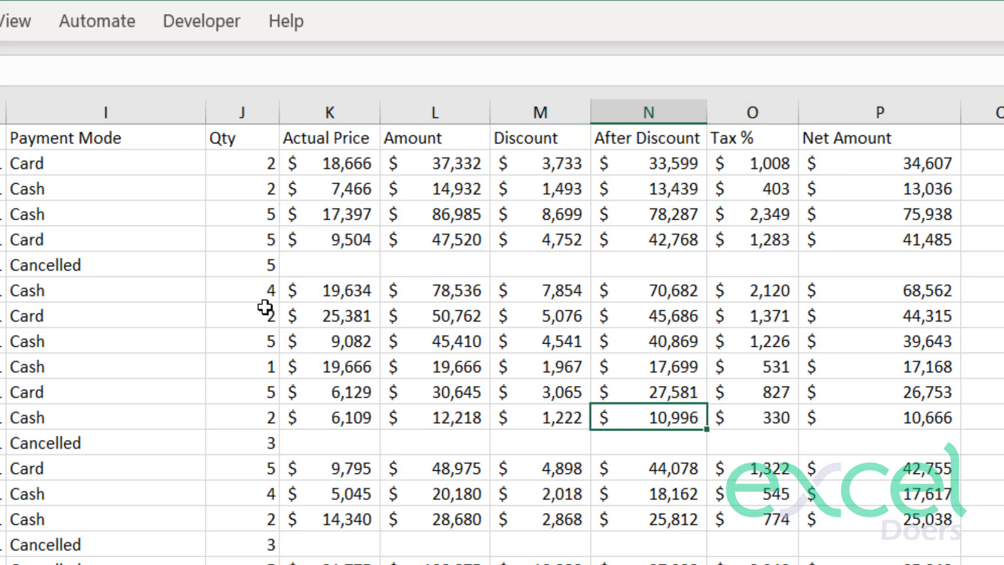
left_click(312, 264)
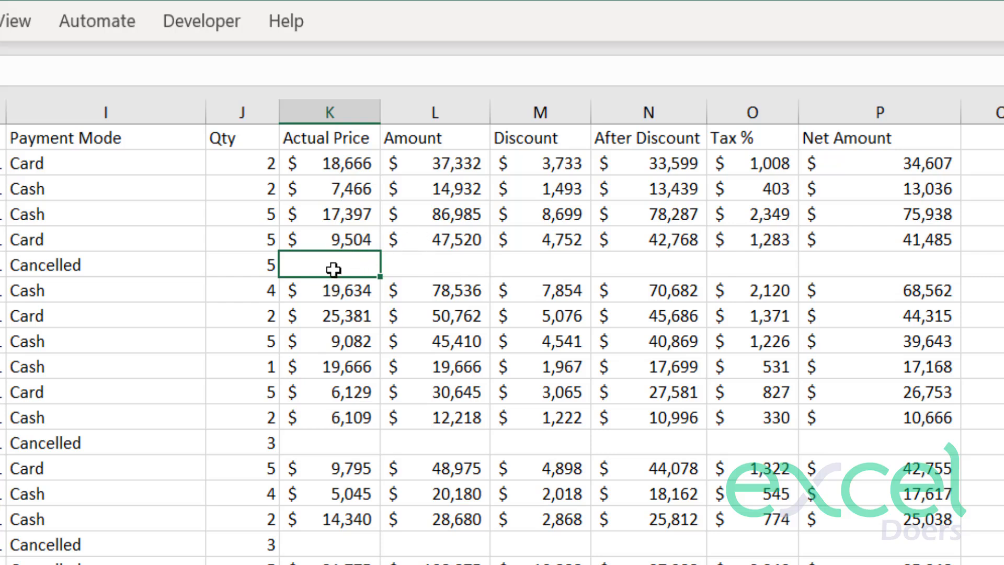
left_click_drag(331, 265, 857, 265)
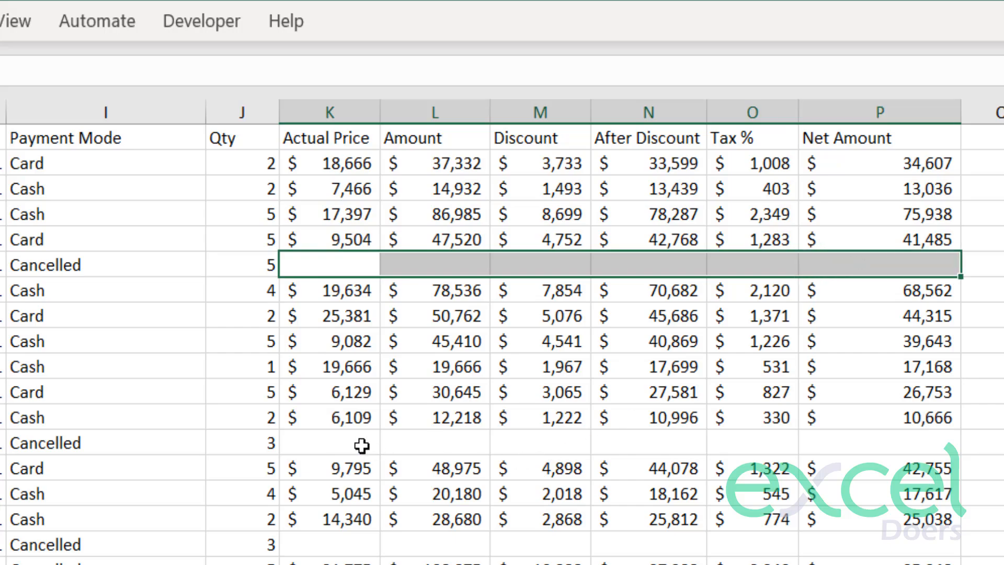
left_click_drag(361, 443, 940, 443)
left_click_drag(518, 407, 888, 410)
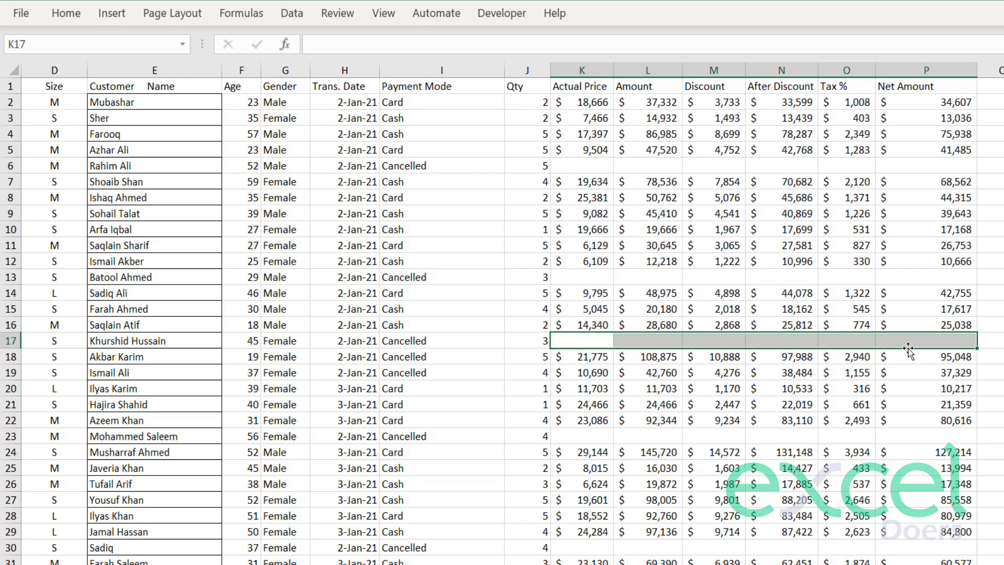
scroll(821, 285, "down", 7)
scroll(824, 331, "up", 7)
left_click(581, 124)
left_click_drag(596, 166, 724, 167)
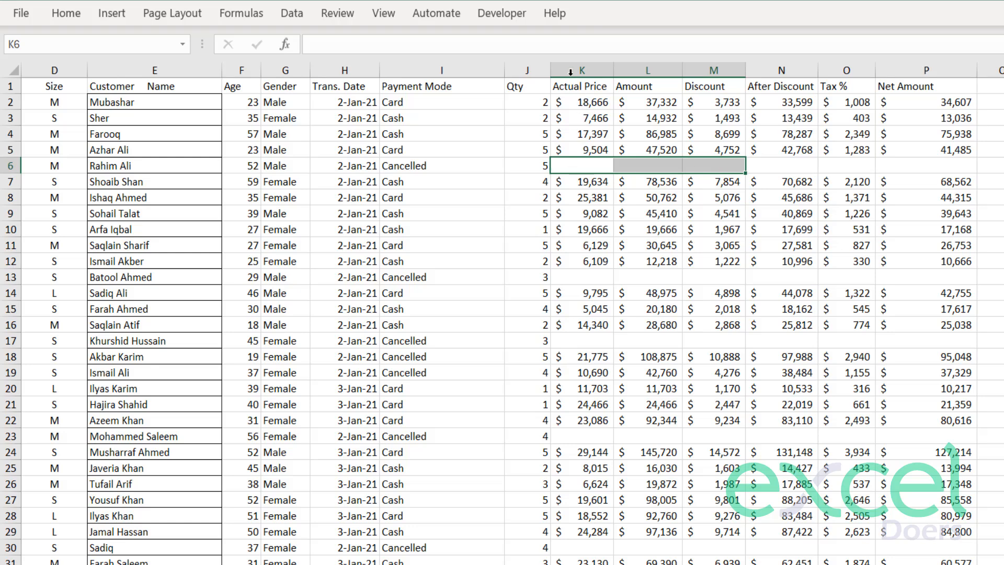
Select only the blank cells in the Actual Price through Net Amount columns using Go To Special with the Blanks option.
left_click_drag(582, 70, 902, 101)
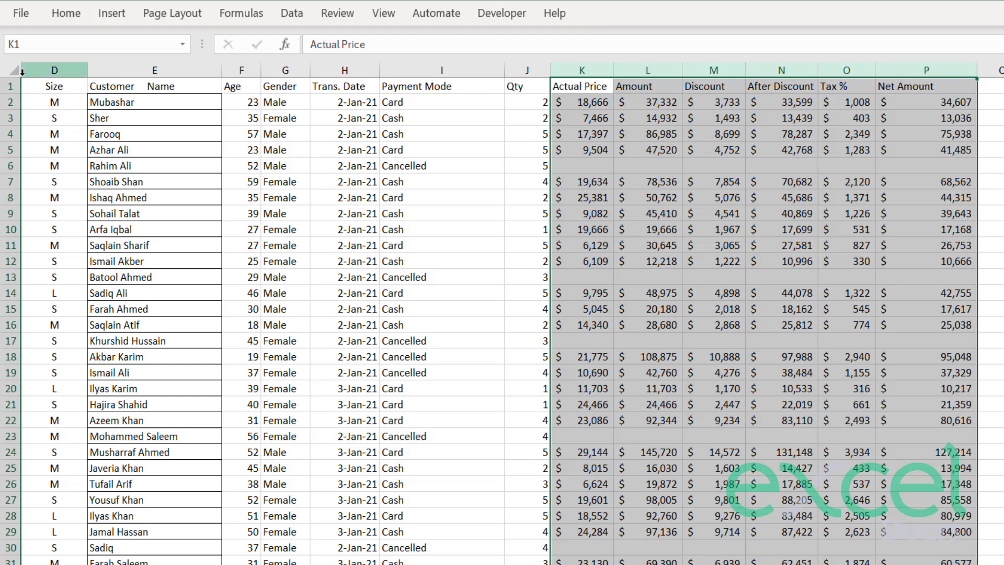
left_click(57, 14)
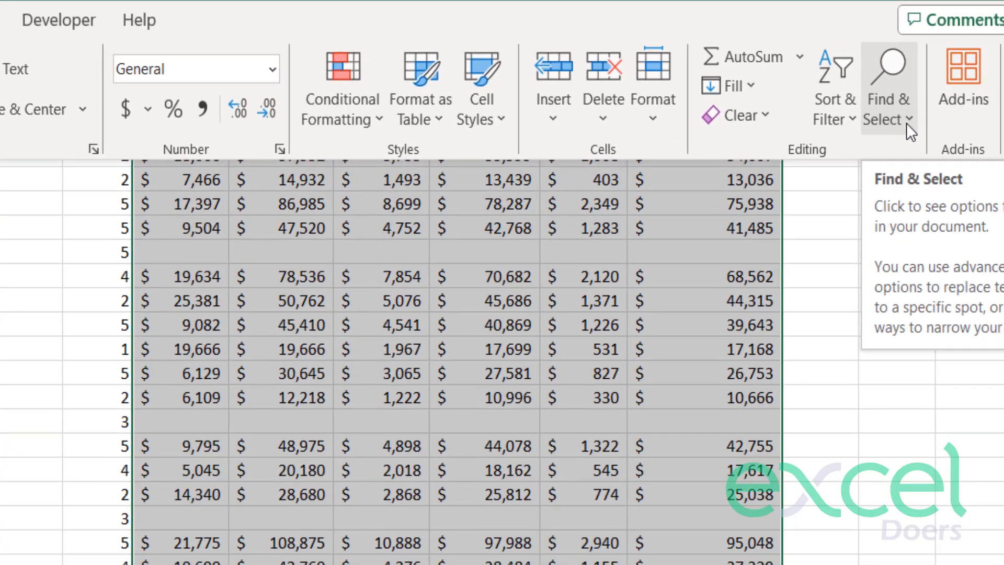
left_click(924, 128)
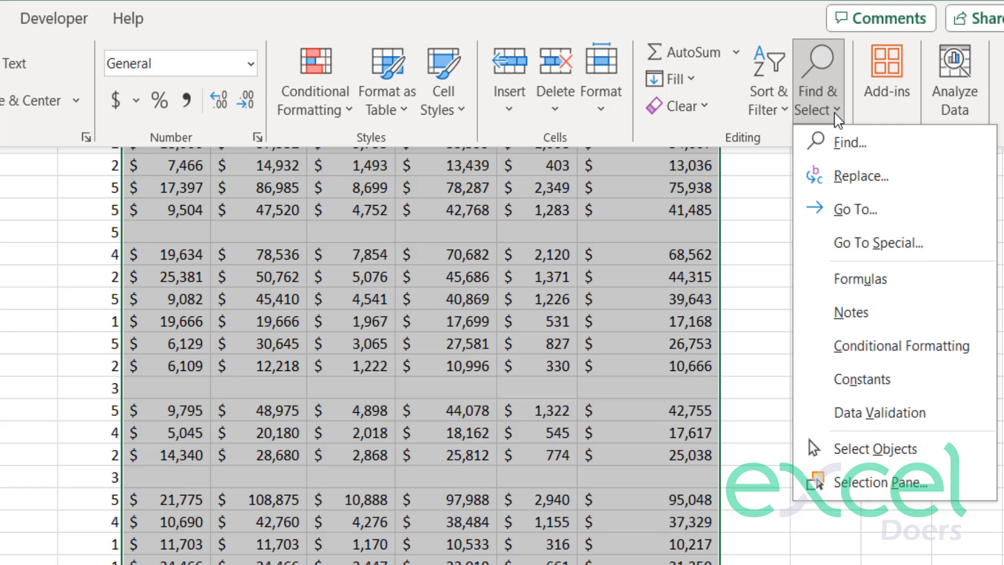
left_click(905, 247)
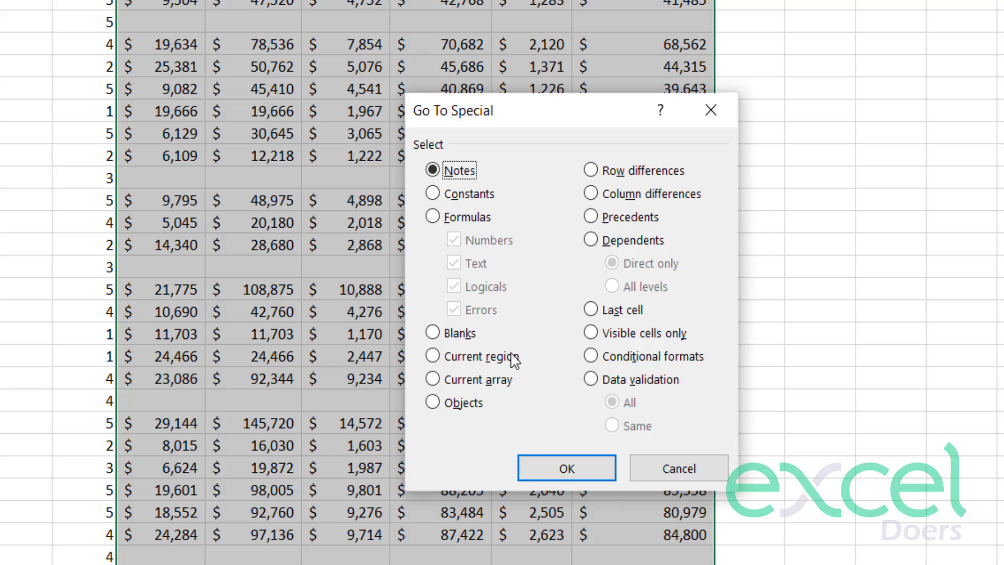
left_click(453, 340)
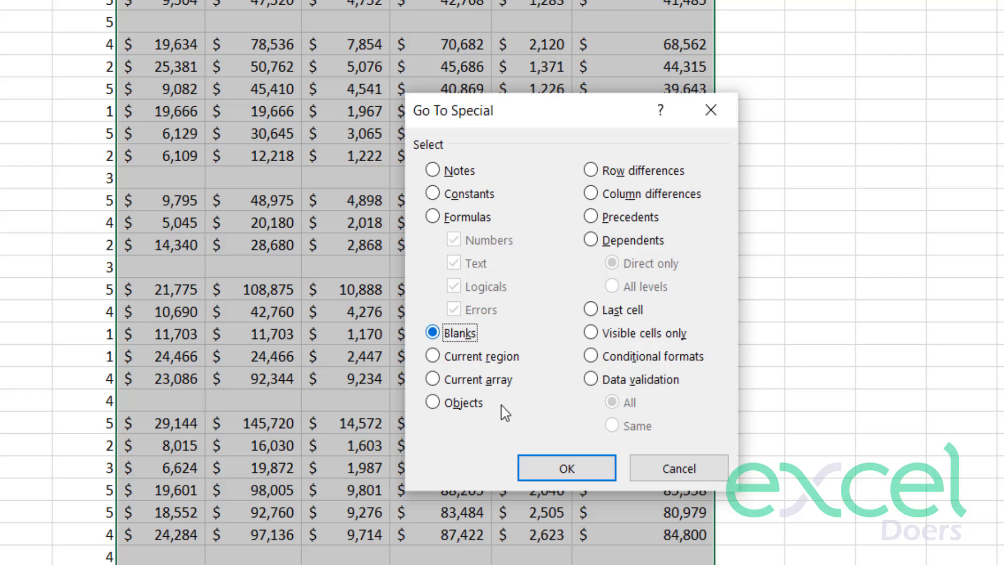
left_click(555, 465)
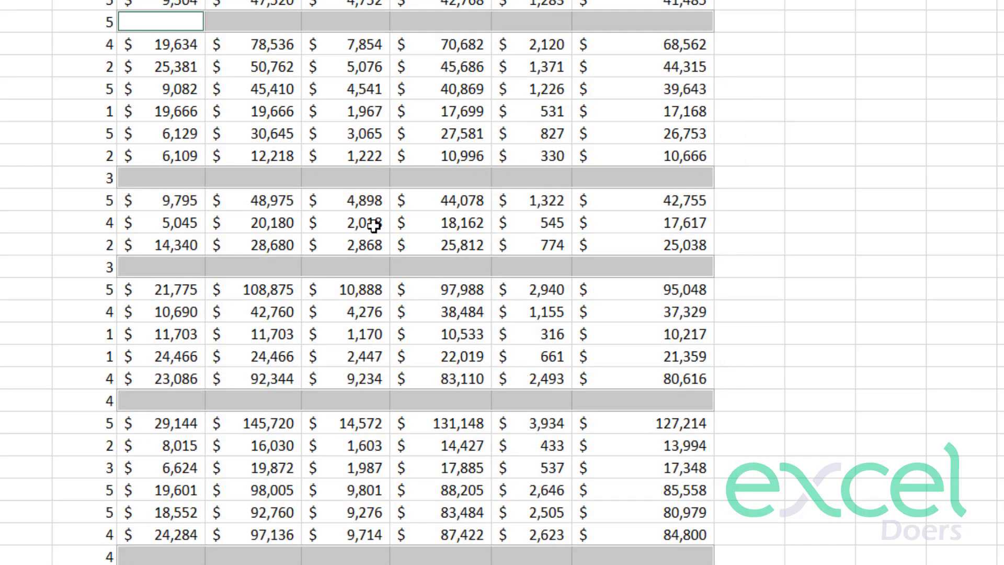
scroll(684, 536, "down", 3)
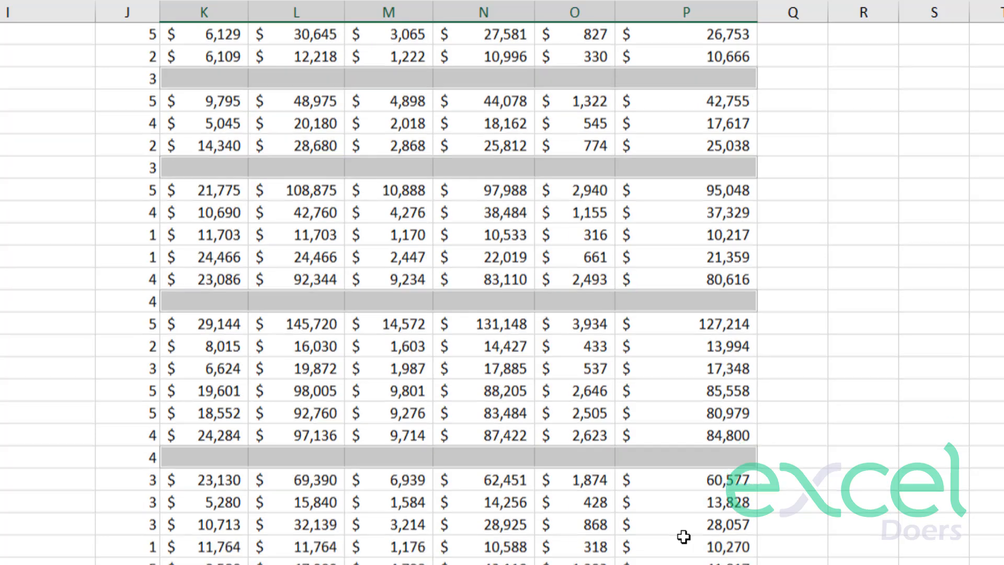
scroll(682, 523, "up", 3)
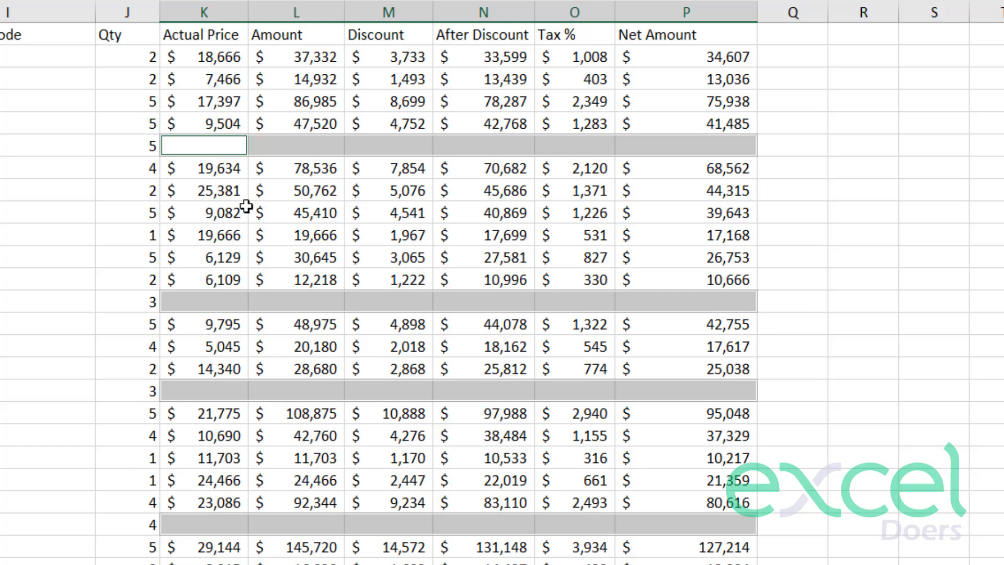
Fill all the selected blank cells at once with N/A.
key("F2")
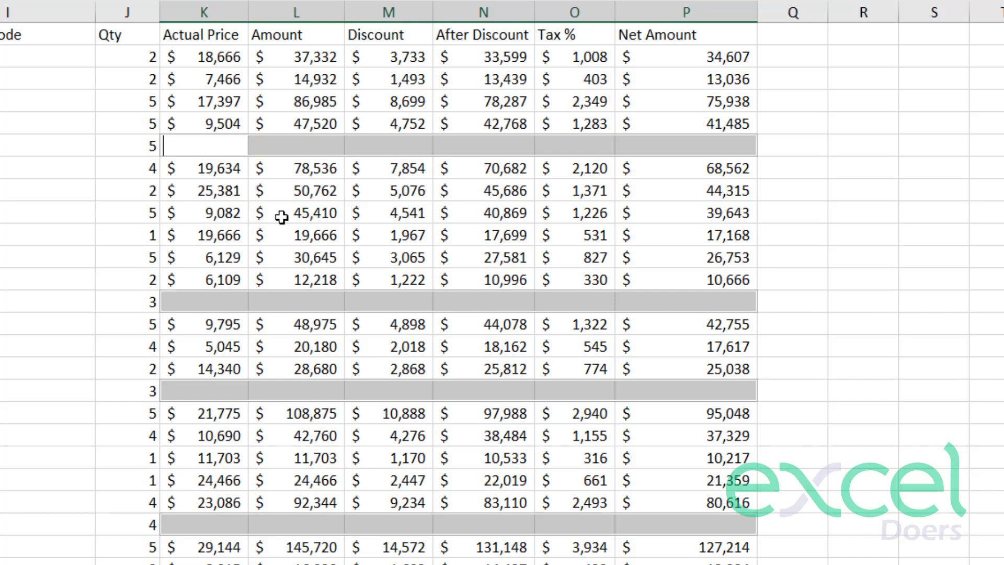
type("N/A")
key("ctrl+Return")
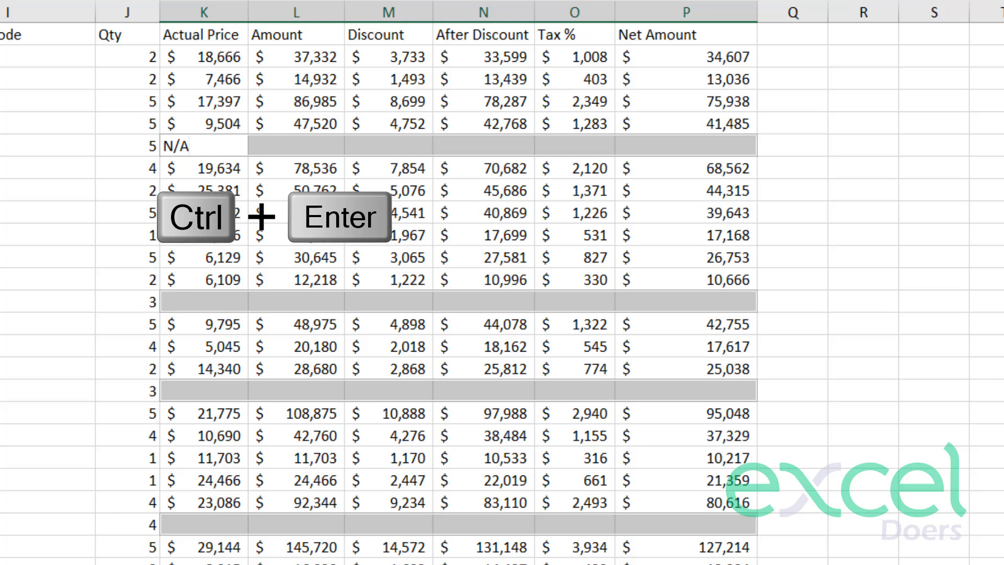
key("ctrl+Return")
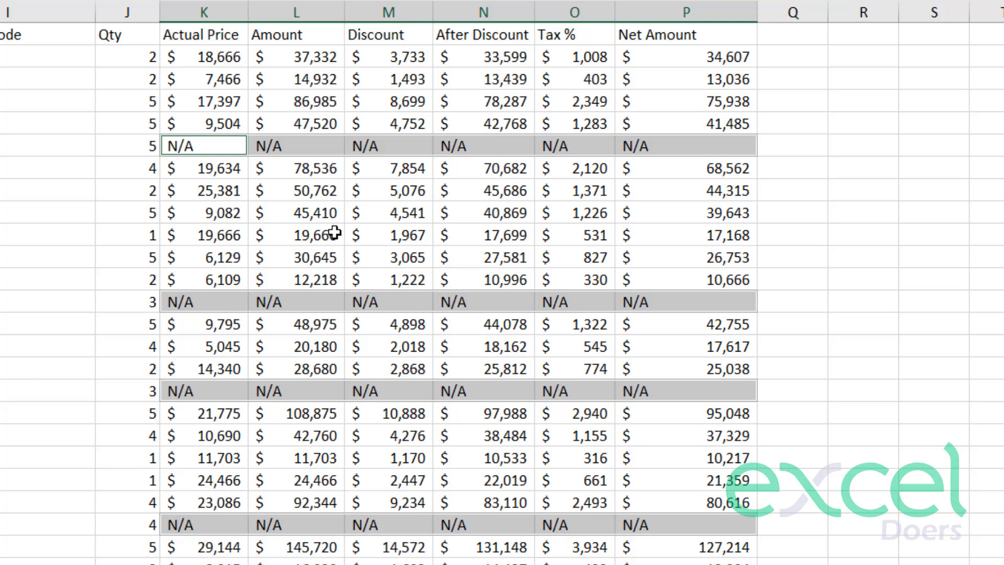
Review the N/A entries and their alignment against the figures across the Actual Price through Net Amount columns.
left_click(393, 264)
left_click_drag(233, 305, 418, 349)
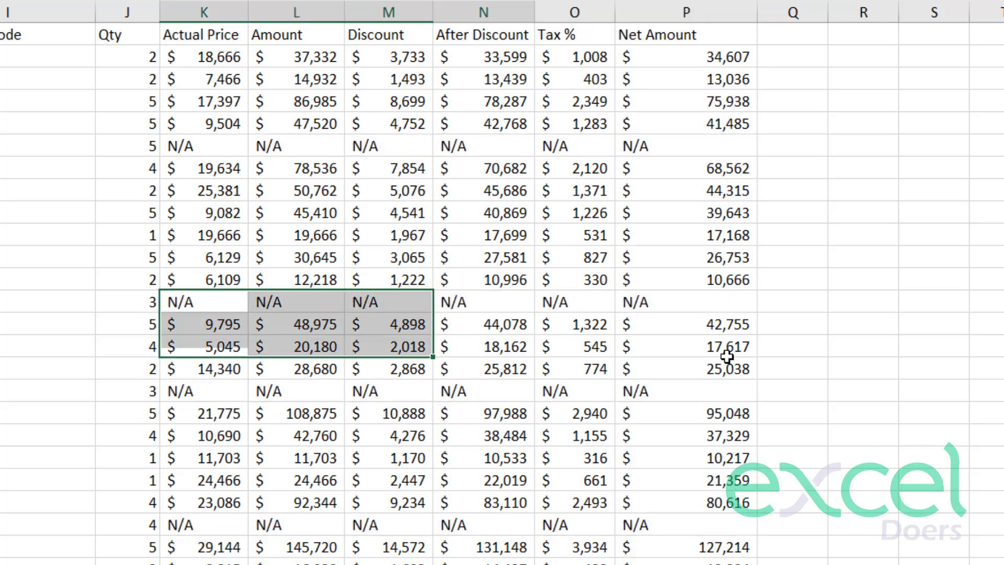
left_click_drag(727, 356, 742, 427)
left_click(686, 563)
left_click(646, 10)
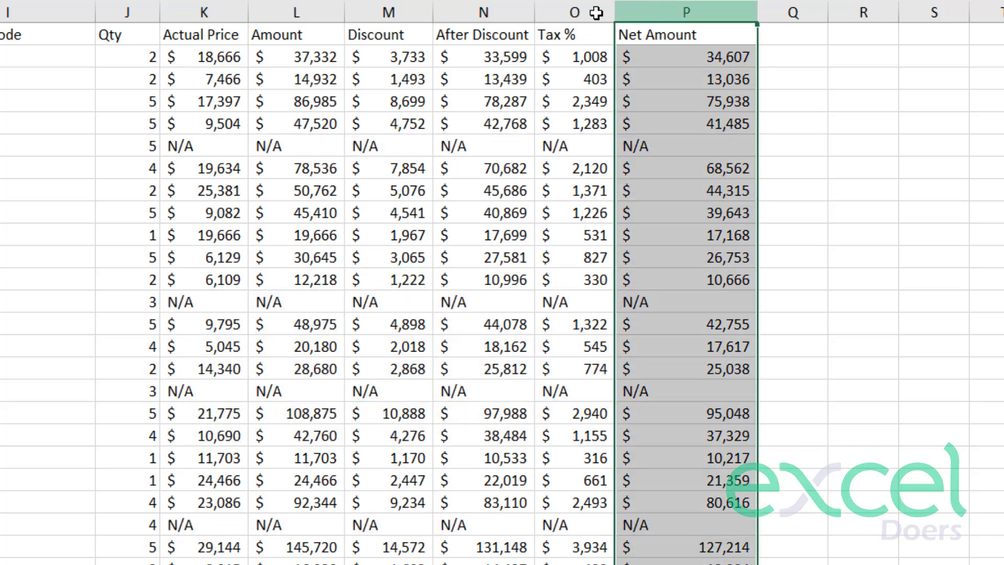
left_click_drag(596, 13, 235, 9)
left_click(290, 98)
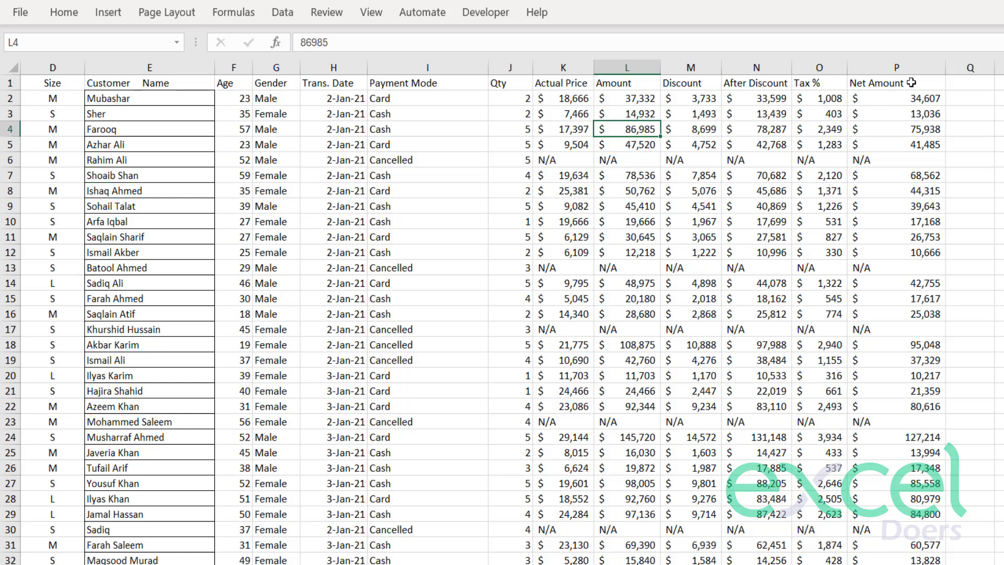
left_click_drag(569, 99, 897, 206)
Give the Actual Price through Net Amount columns one equal, slightly wider width and right-align their contents.
left_click_drag(897, 60, 567, 66)
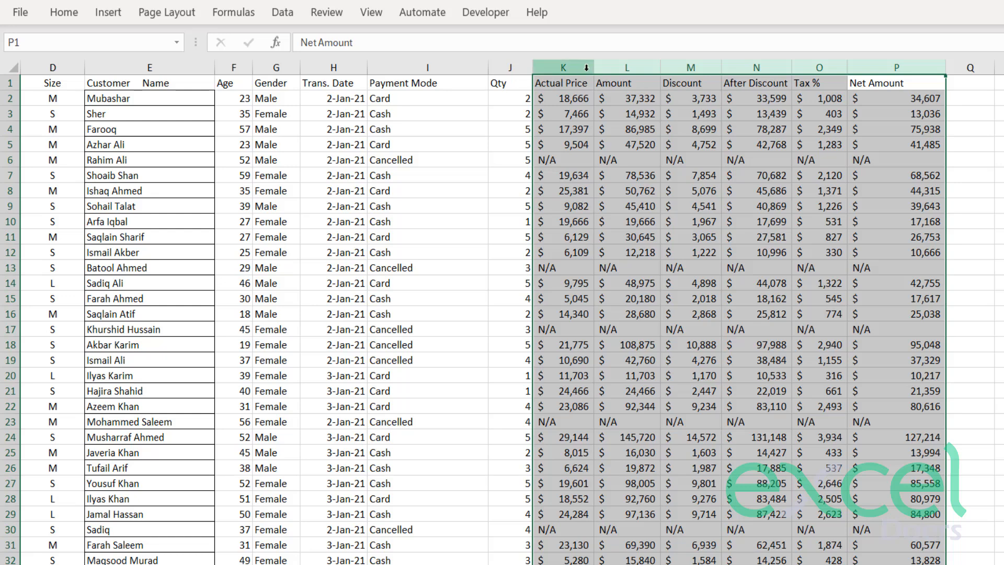
left_click_drag(594, 67, 612, 67)
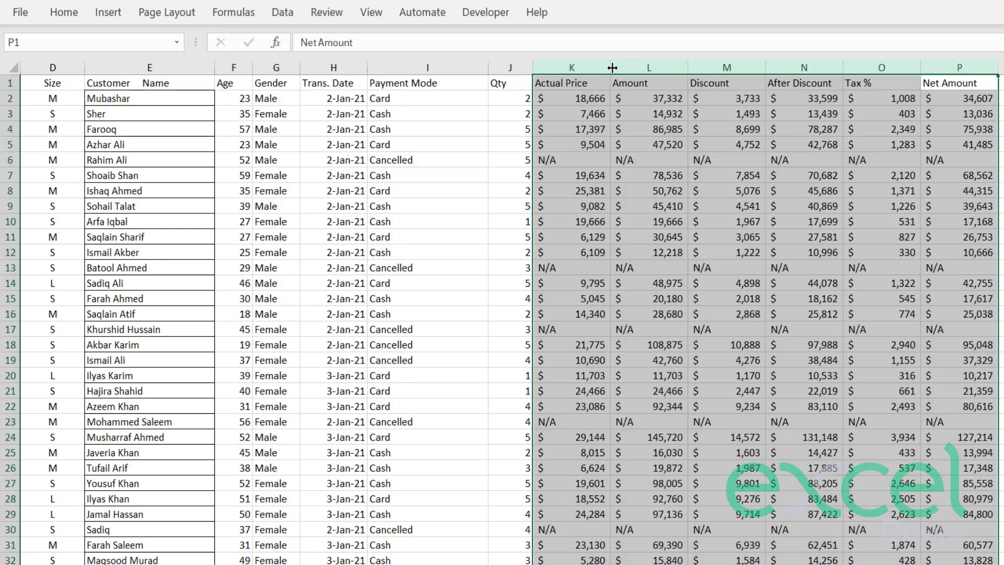
left_click(66, 13)
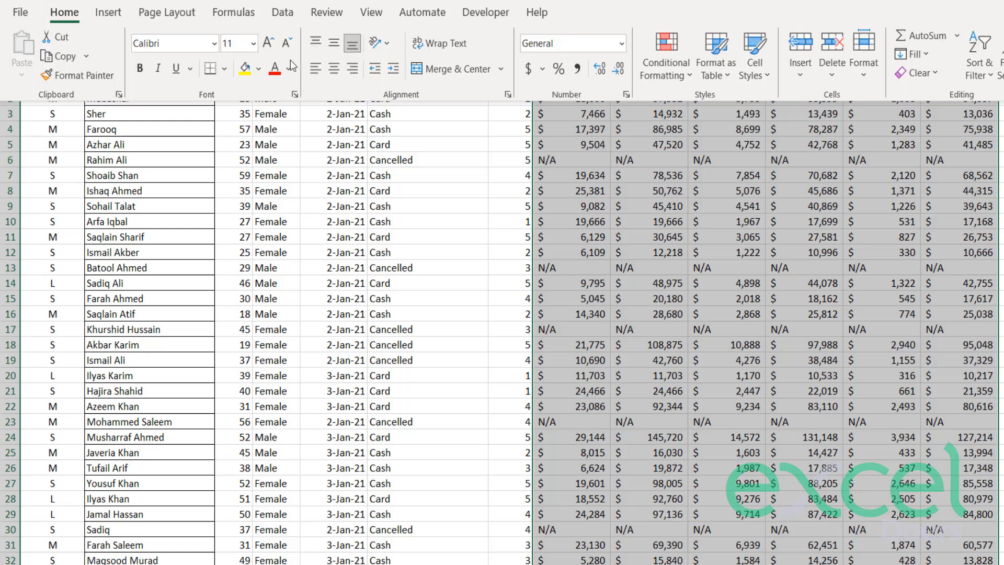
left_click(353, 69)
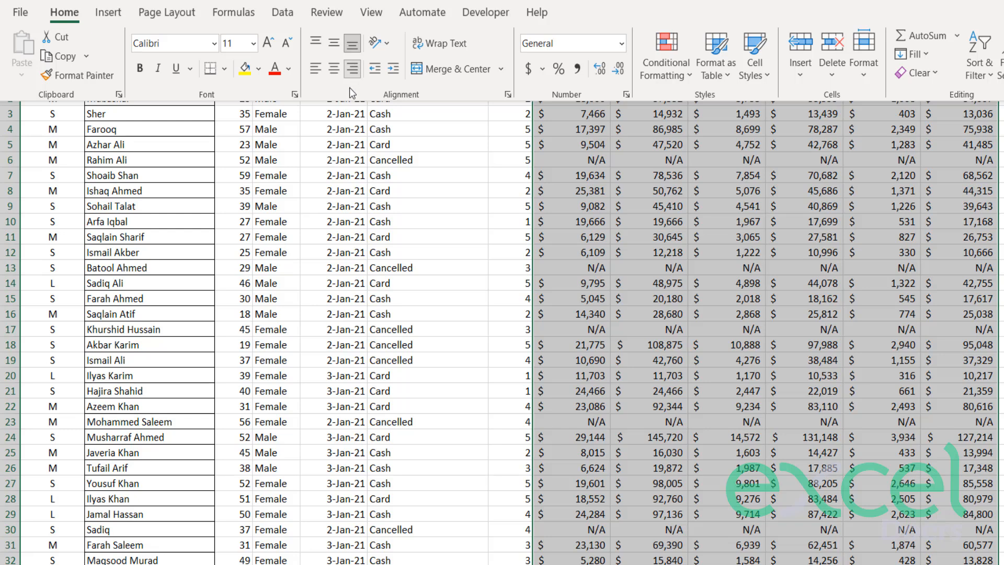
Center the contents of the Qty column and make the Payment Mode column slightly wider.
left_click(486, 180)
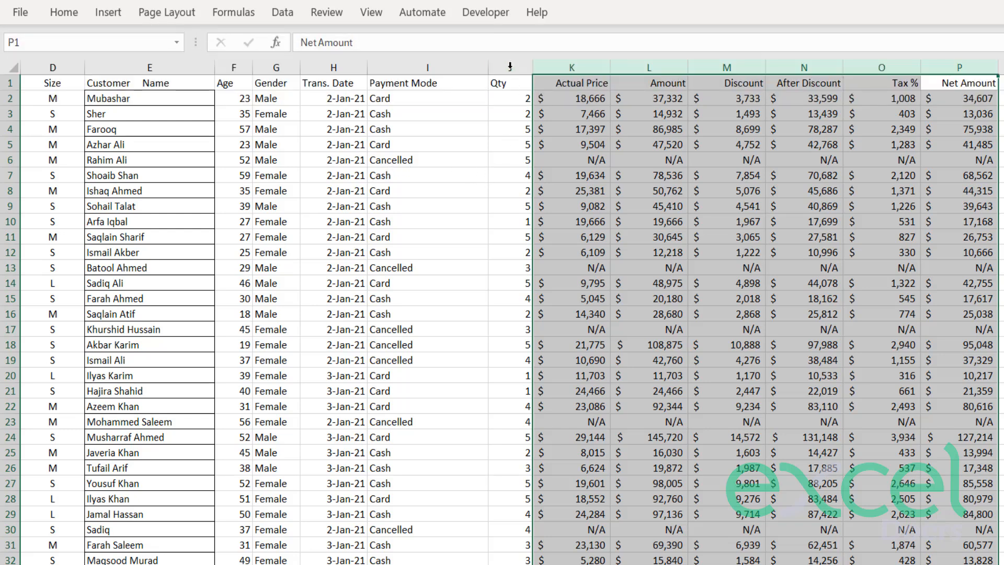
left_click(510, 61)
left_click(64, 12)
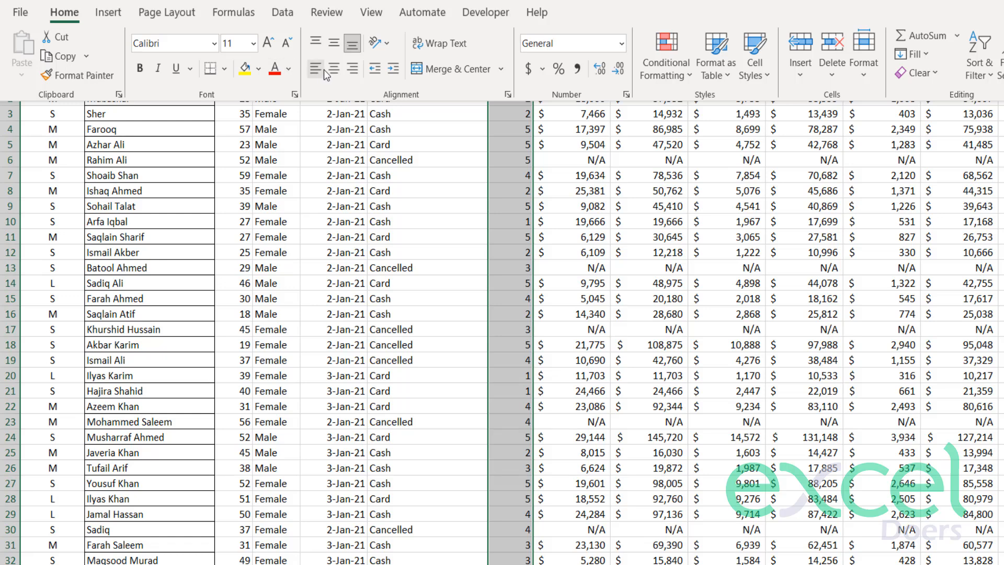
left_click(329, 70)
left_click(455, 129)
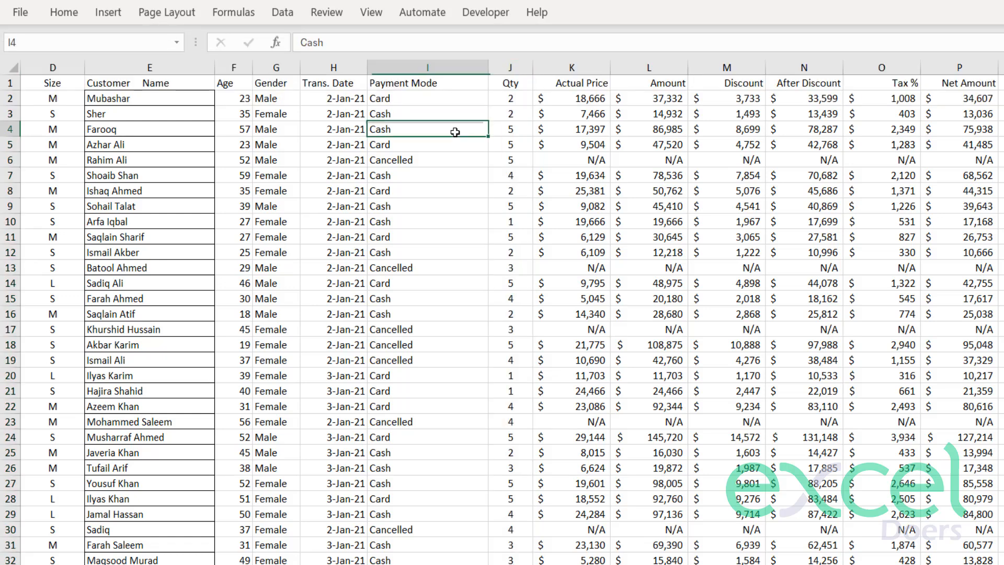
left_click_drag(485, 72, 490, 71)
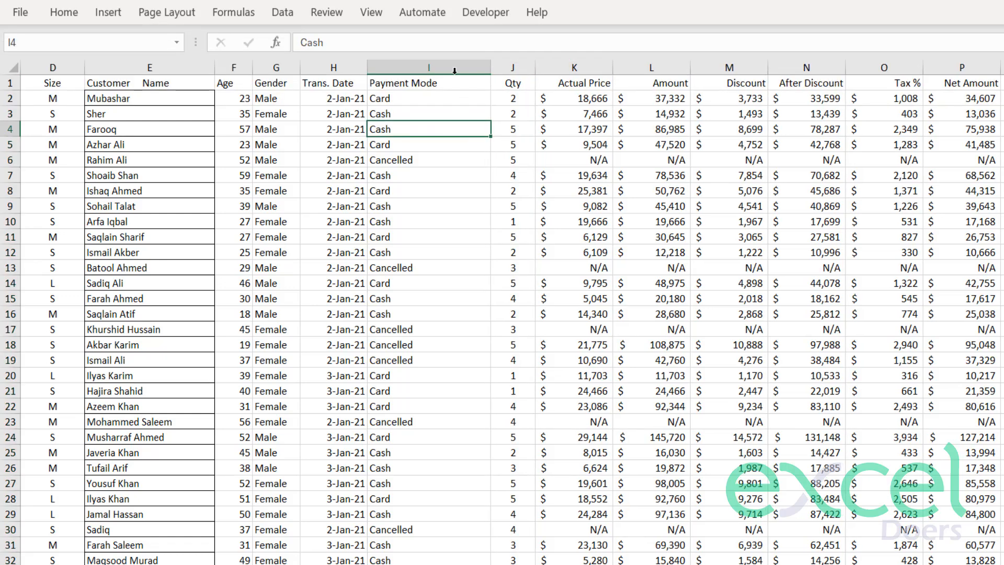
Center the contents of the Trans. Date column.
left_click(371, 78)
left_click(335, 68)
left_click(64, 12)
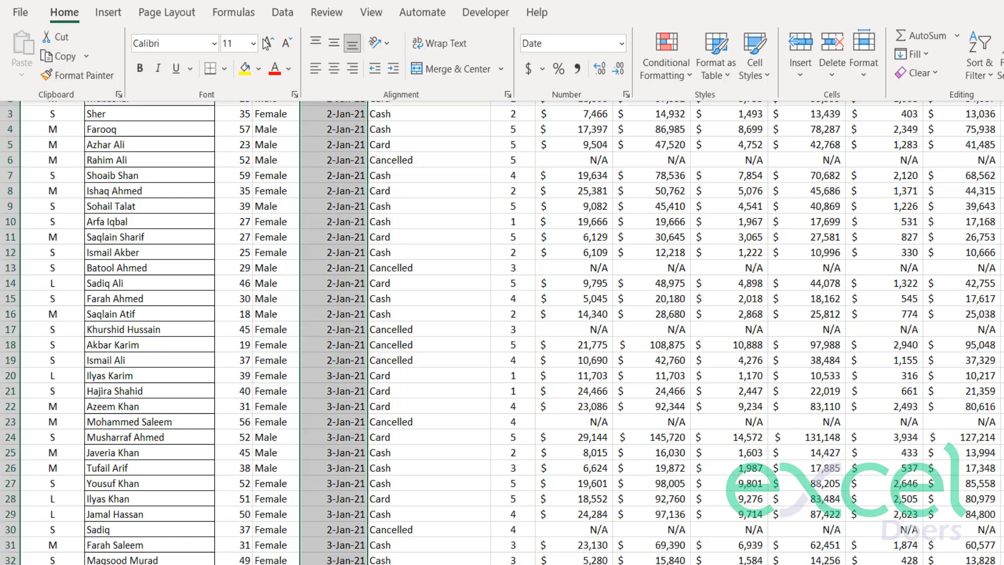
left_click(331, 68)
left_click(328, 145)
Center the contents of the Gender column and the Age column.
left_click(276, 67)
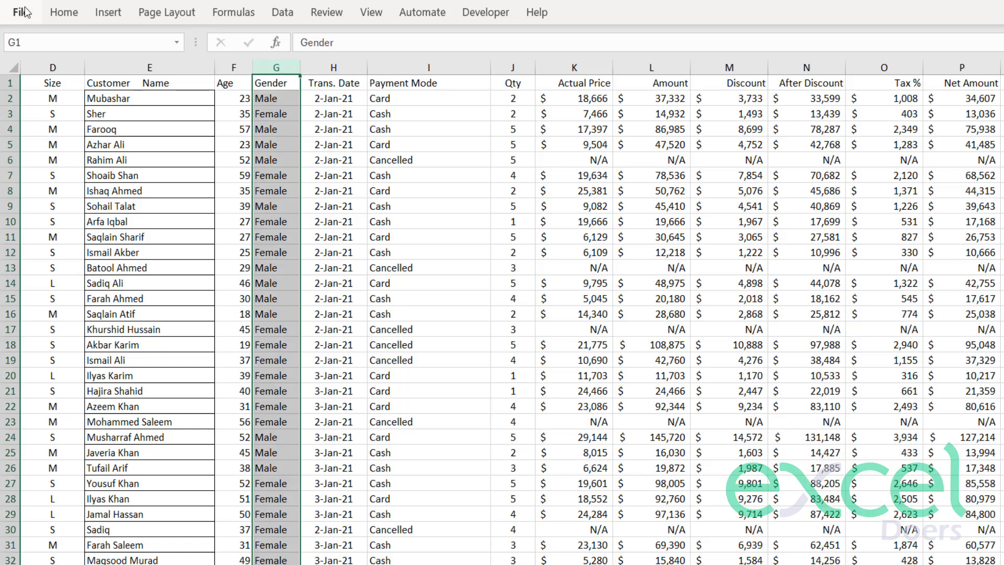
left_click(66, 15)
left_click(333, 68)
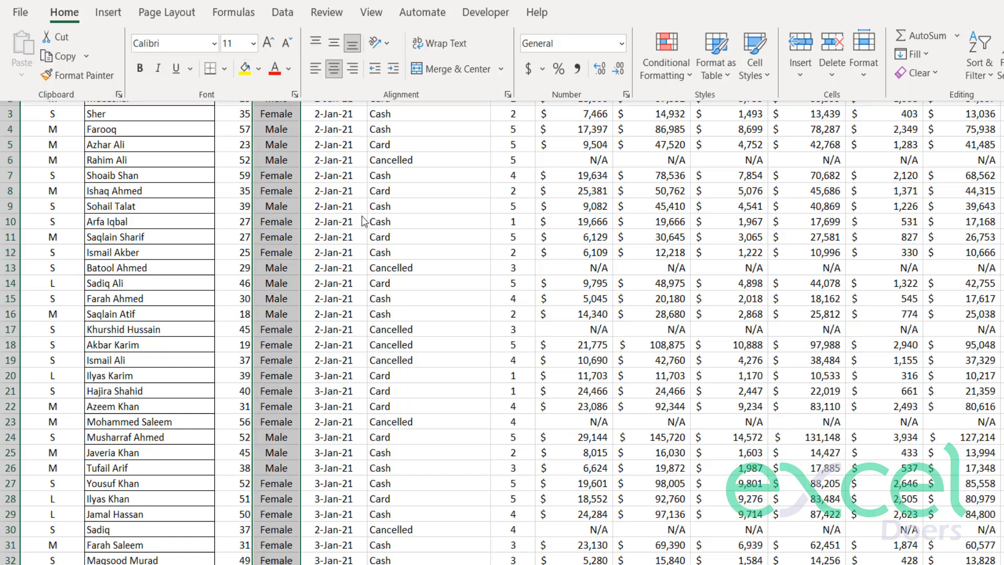
left_click(222, 67)
left_click(63, 12)
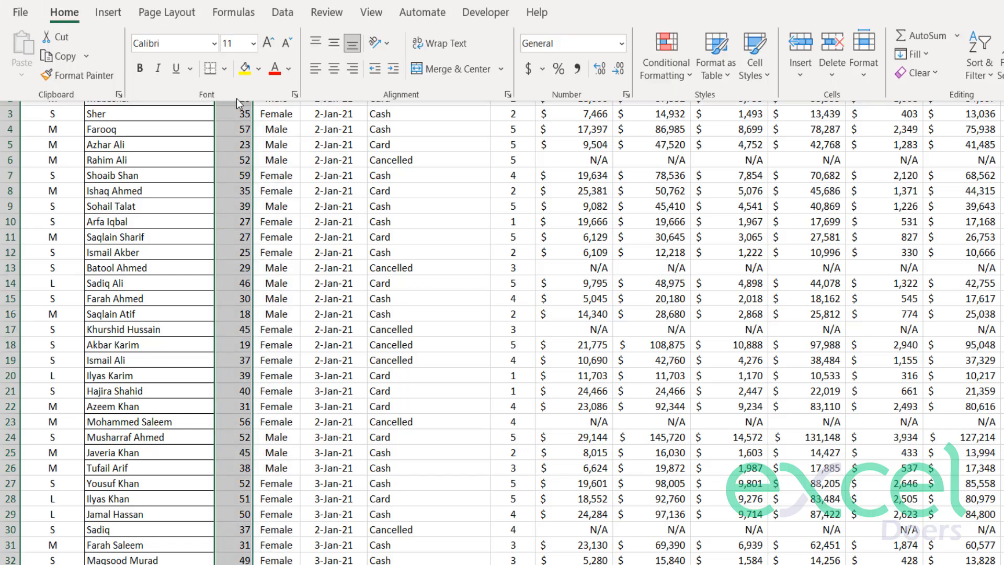
left_click(333, 68)
left_click(234, 144)
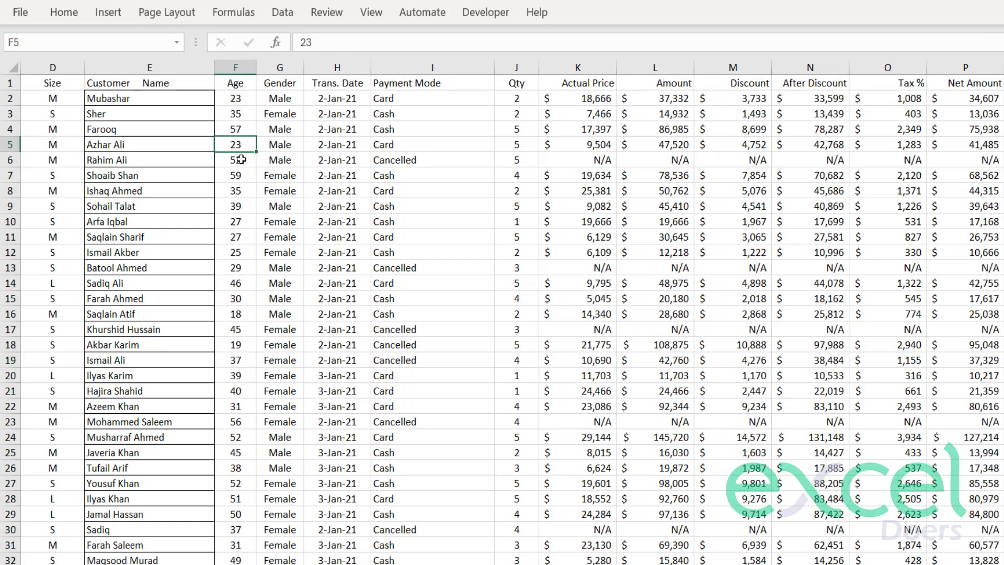
Center the contents of the Order ID column at the start of the sheet.
left_click(212, 115)
key("Left")
key("Left")
key("Left")
key("Left")
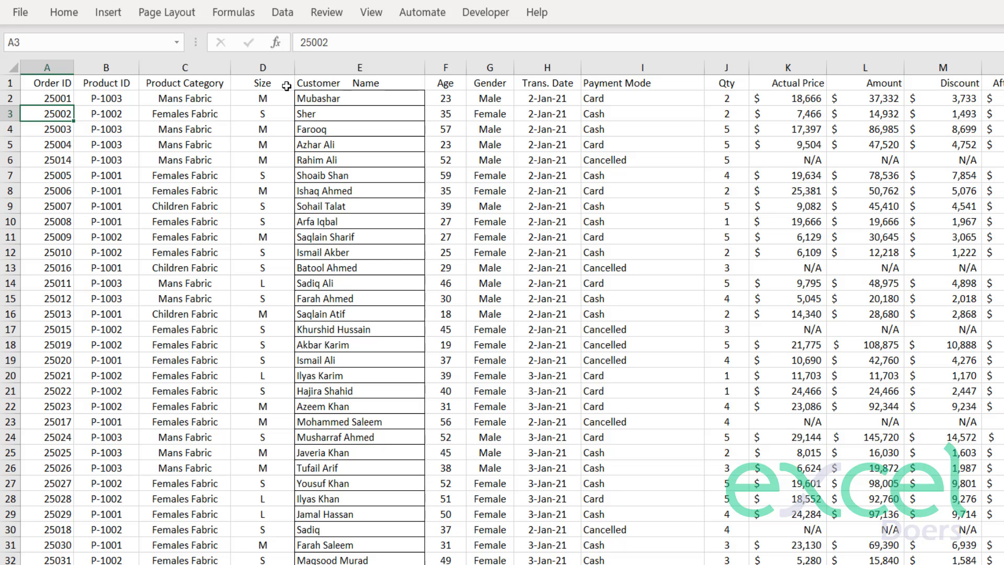
key("Up")
key("Up")
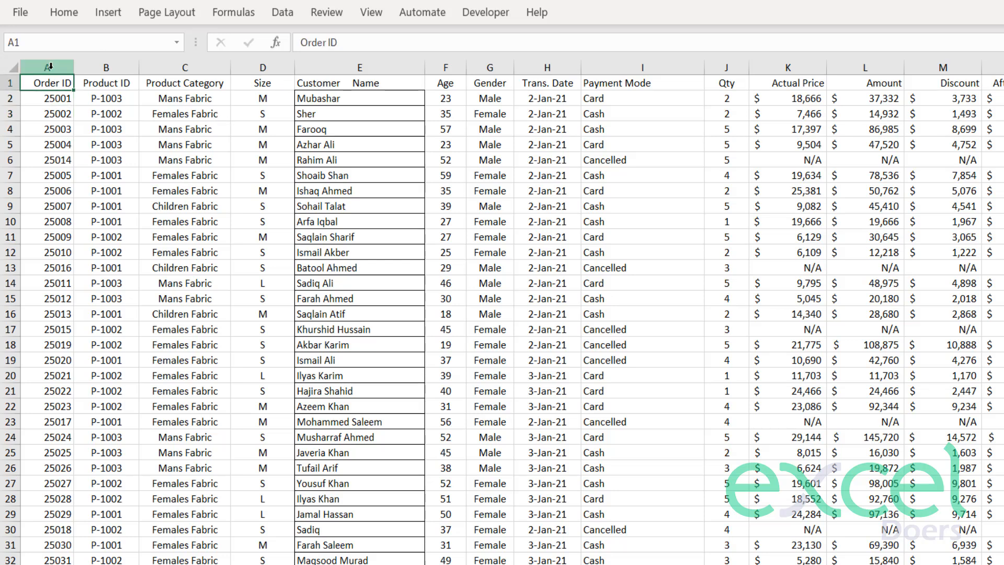
left_click(50, 66)
left_click(64, 12)
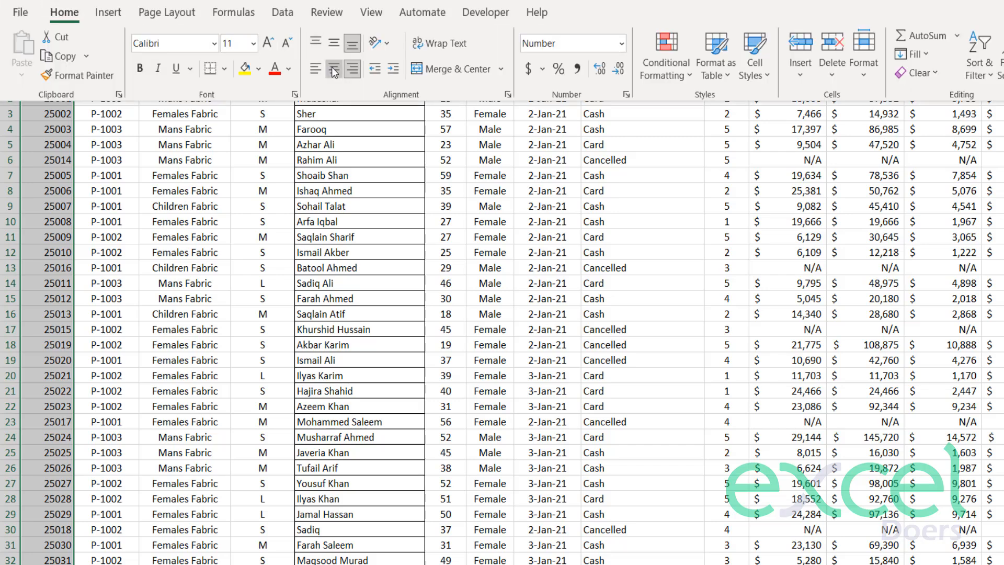
left_click(333, 69)
left_click(185, 175)
Remove all cell borders from the entire sheet with the No Border option.
left_click_drag(328, 97, 323, 239)
left_click(13, 67)
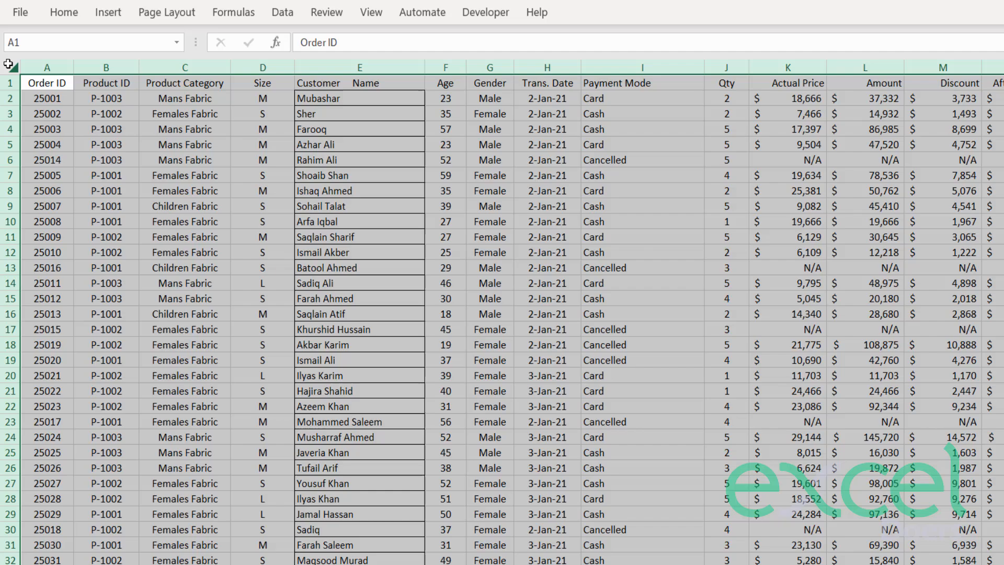
left_click(63, 14)
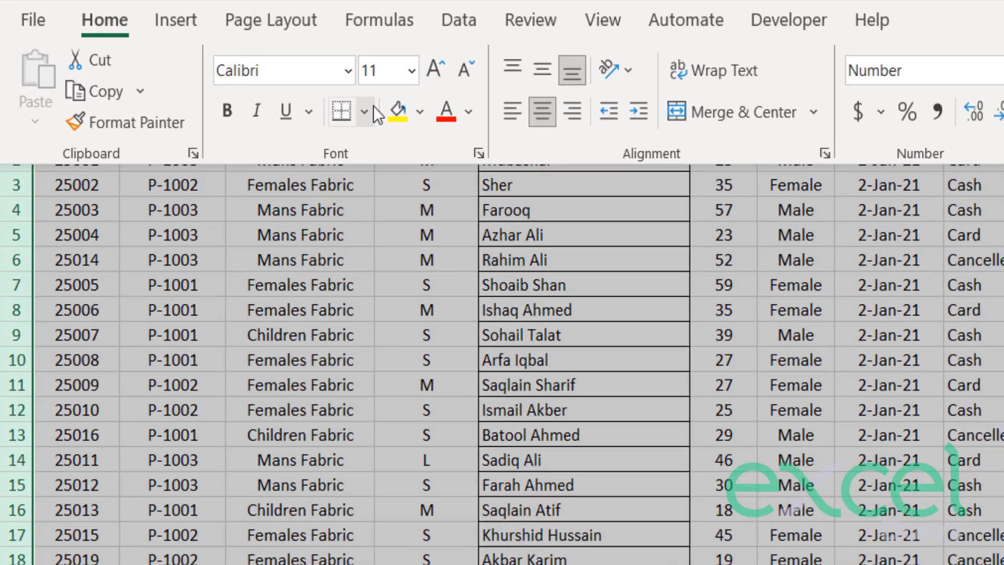
left_click(373, 111)
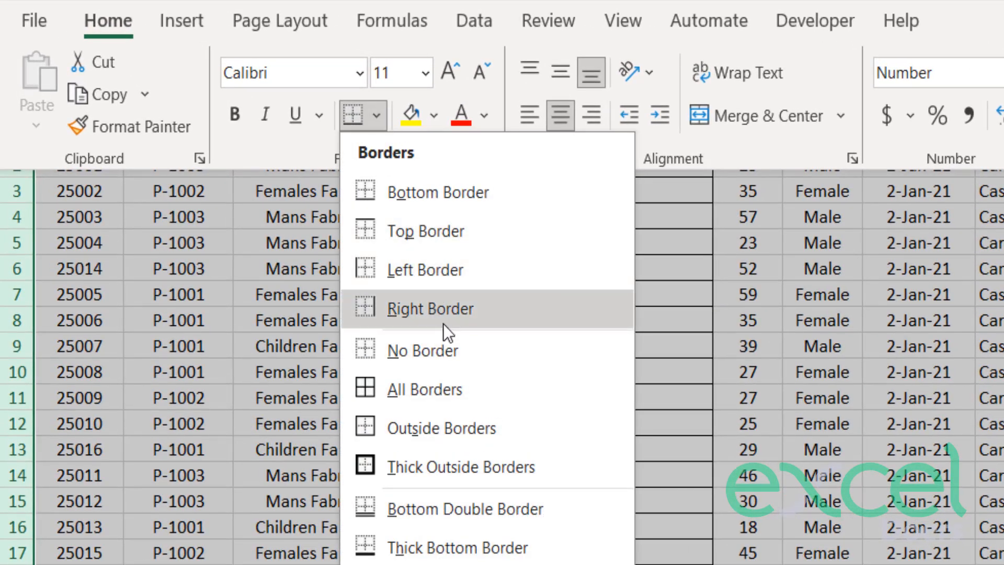
left_click(450, 349)
left_click(311, 324)
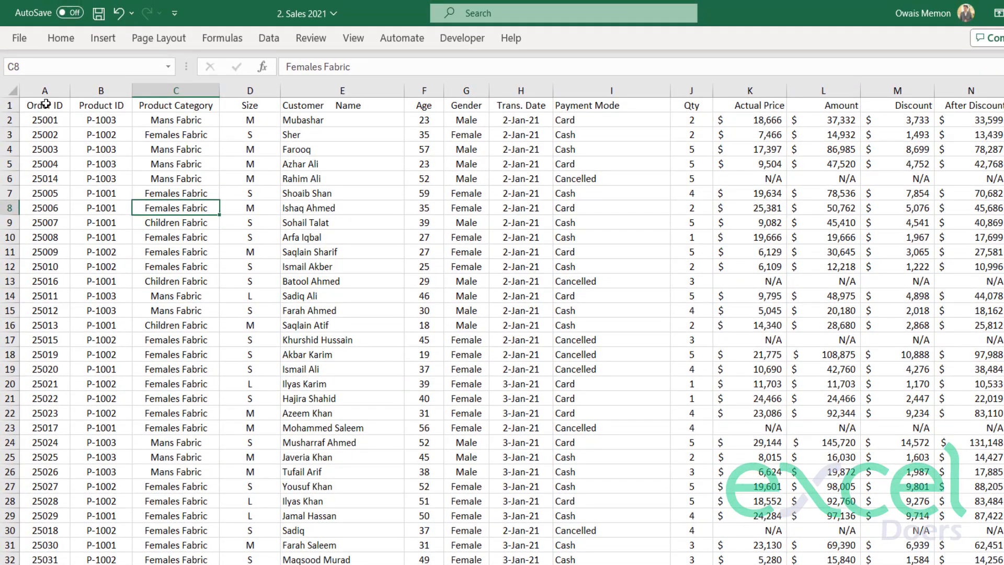
Check how far the data extends from the Order ID header to the last record, and return to the header row.
left_click(46, 104)
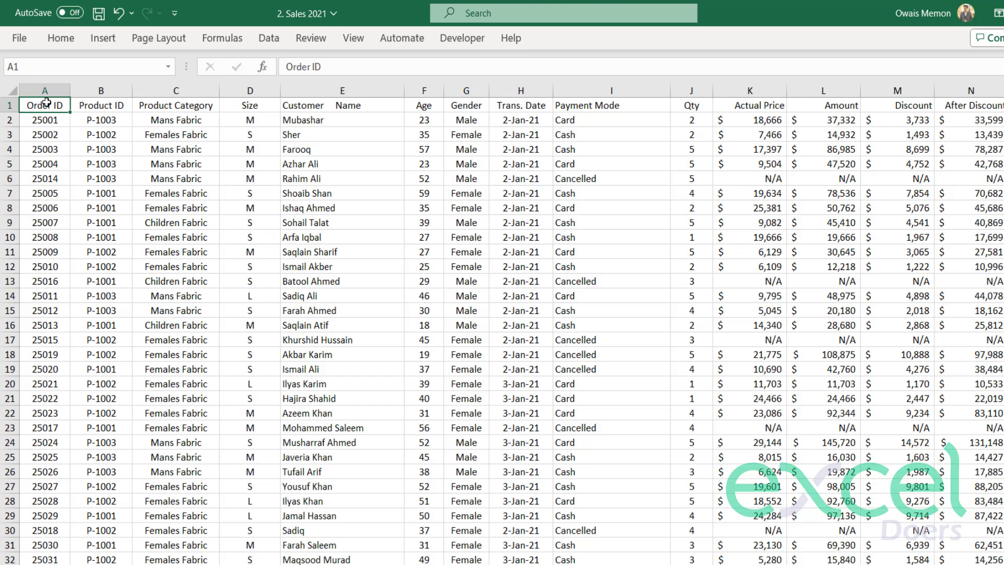
key("ctrl+Down")
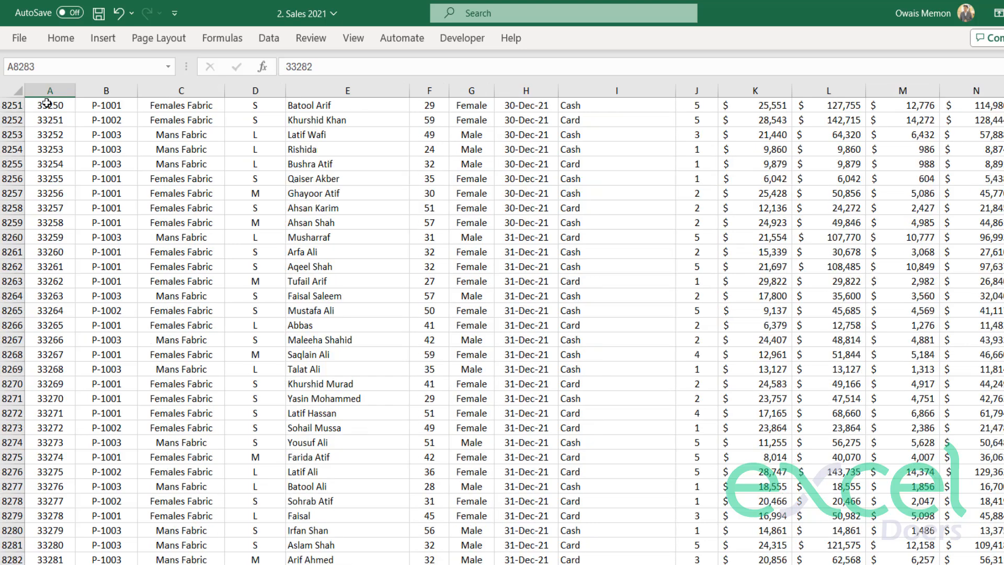
key("ctrl+Up")
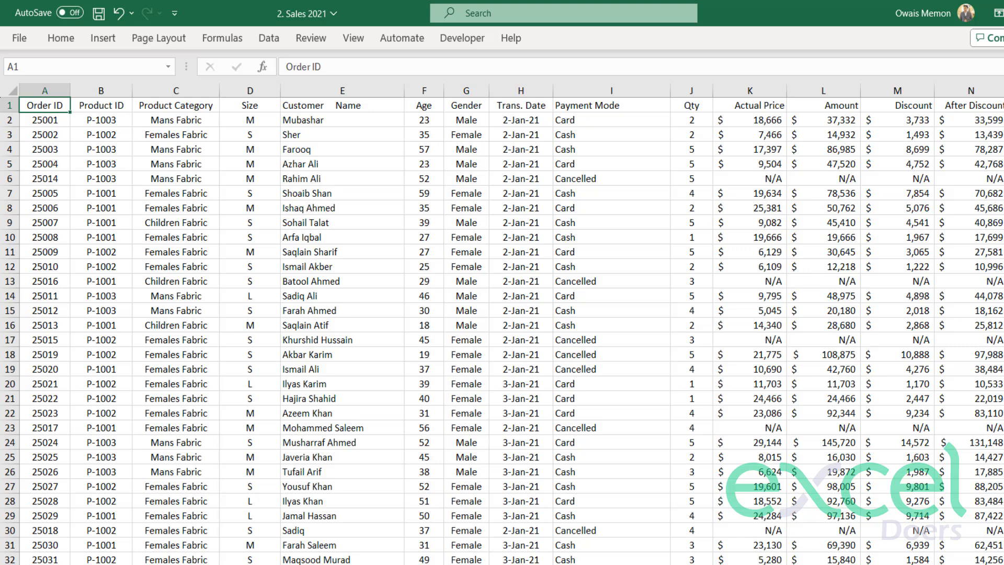
left_click(503, 505)
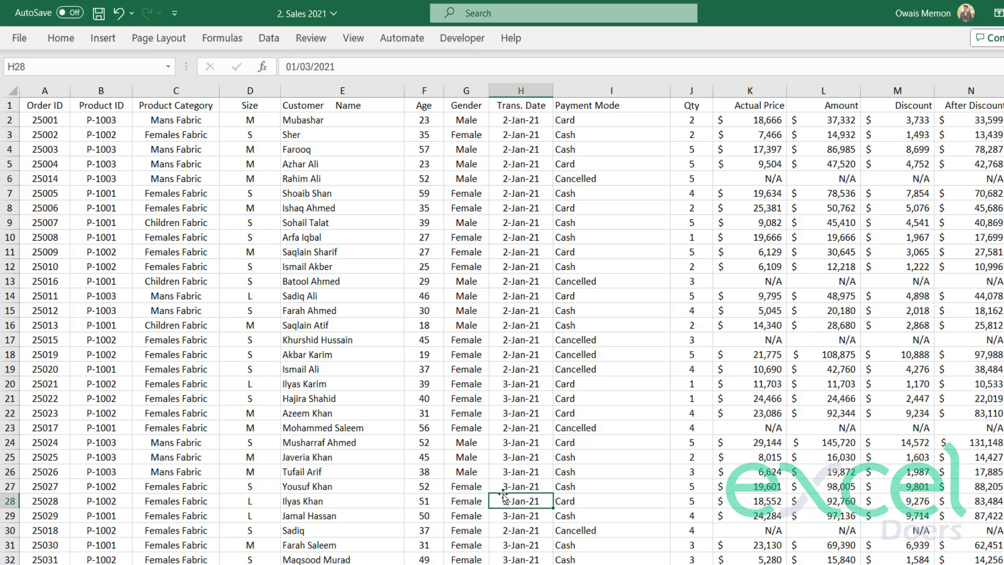
left_click(34, 107)
key("ctrl+z")
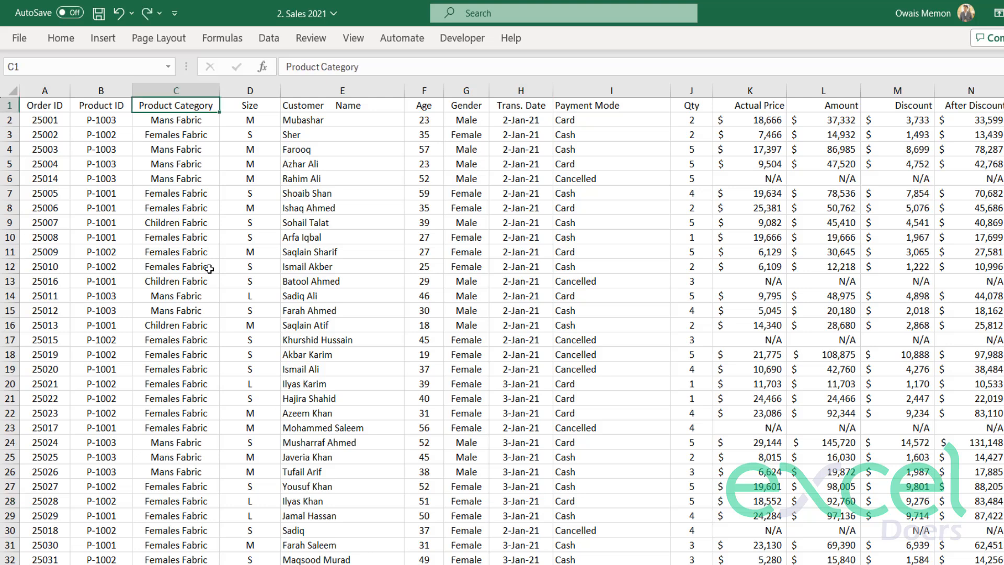
Select the entire data range from the Order ID header across all columns down to the last record.
key("ctrl+Home")
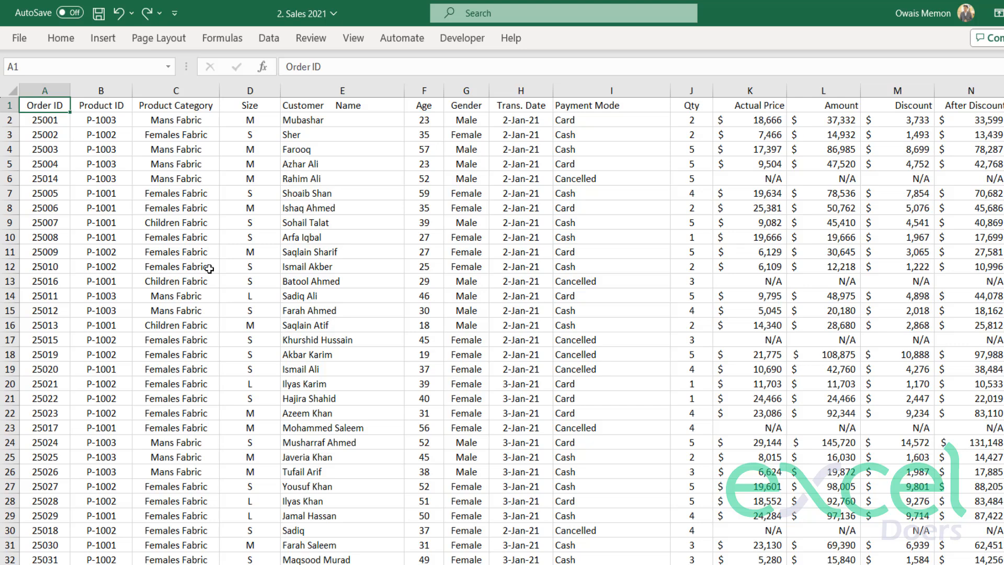
key("ctrl+shift+Right")
key("ctrl+shift+Down")
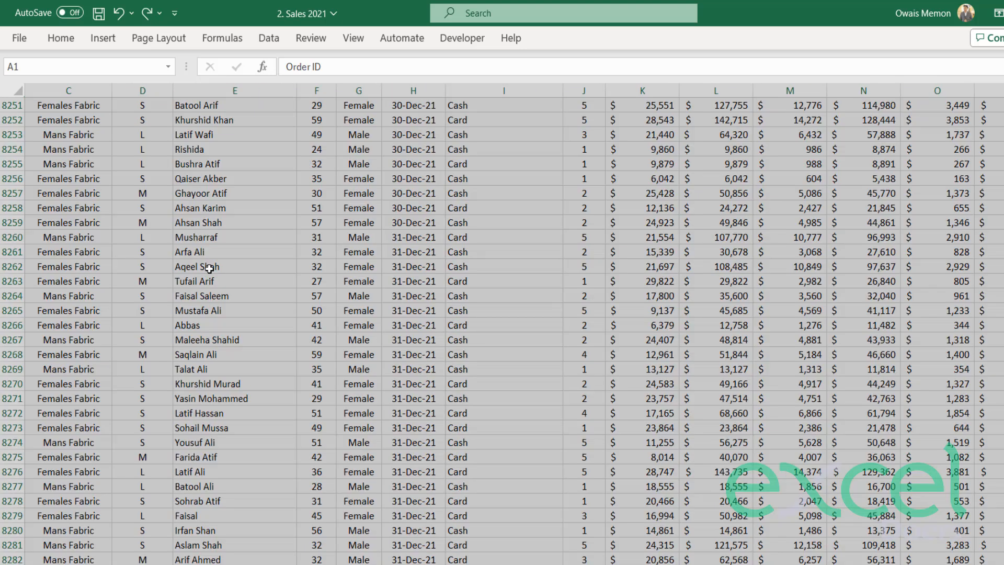
left_click(111, 45)
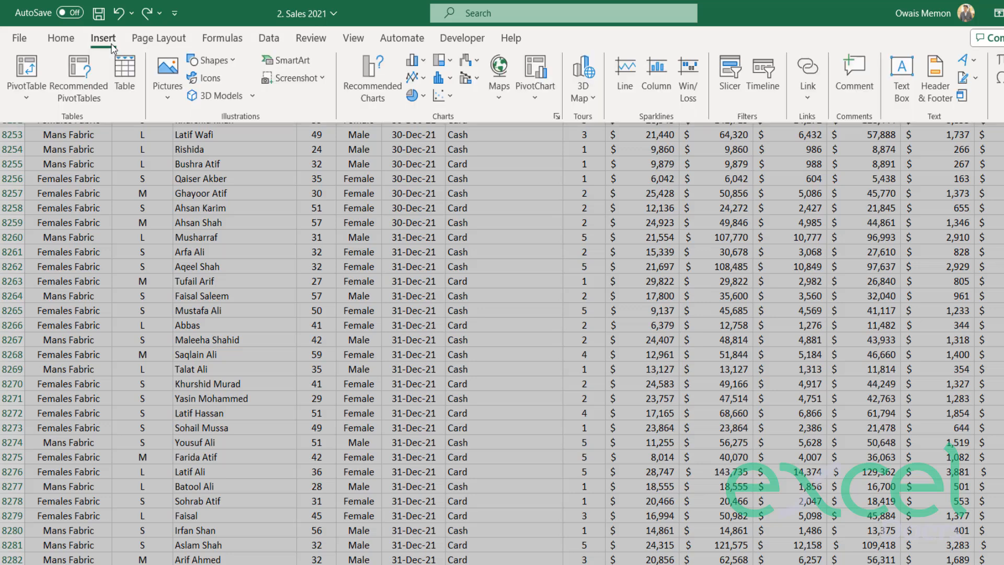
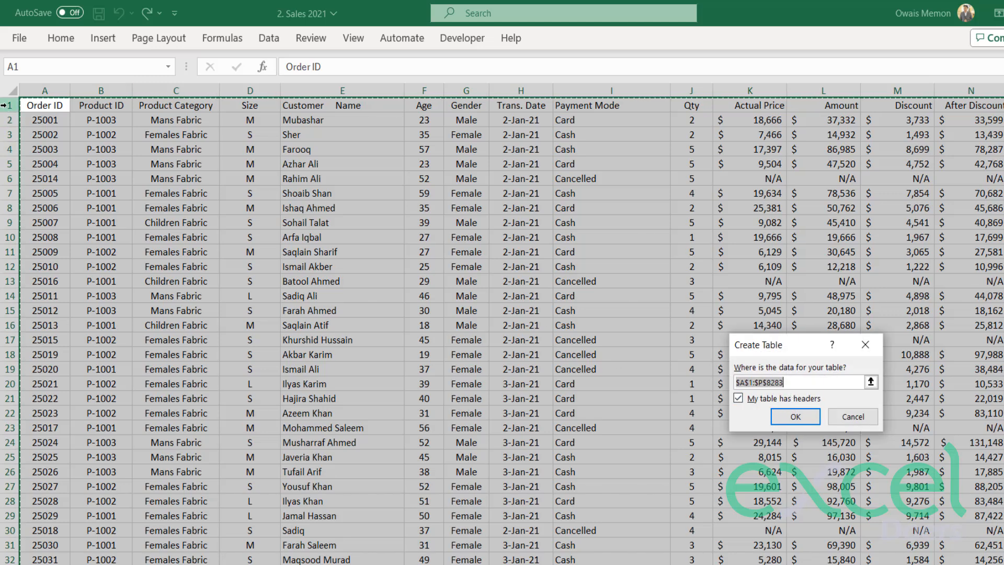
Convert the selected data range to a table with headers and apply the Gold, Table Style Light 12 style.
left_click(795, 416)
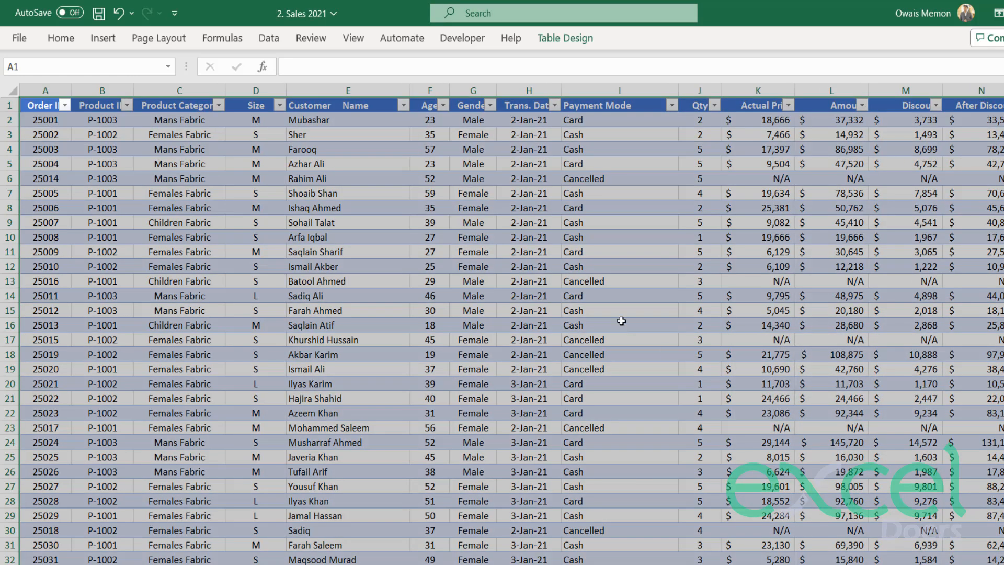
left_click(601, 231)
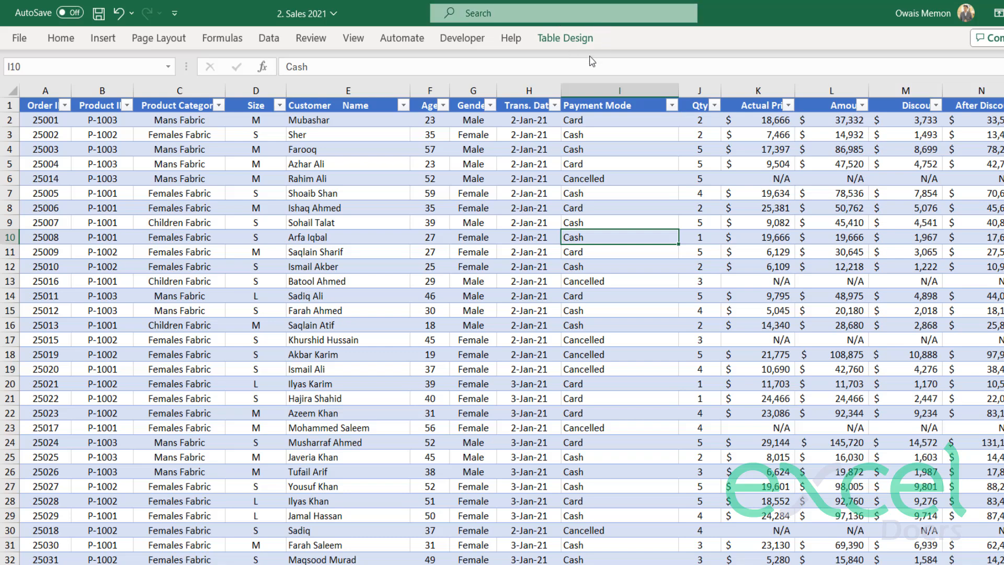
left_click(560, 46)
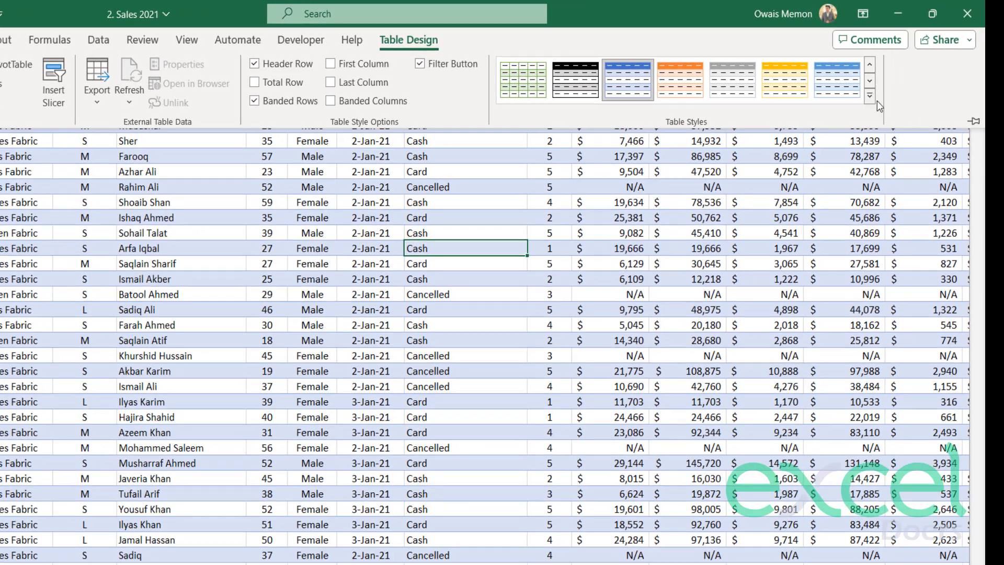
left_click(870, 97)
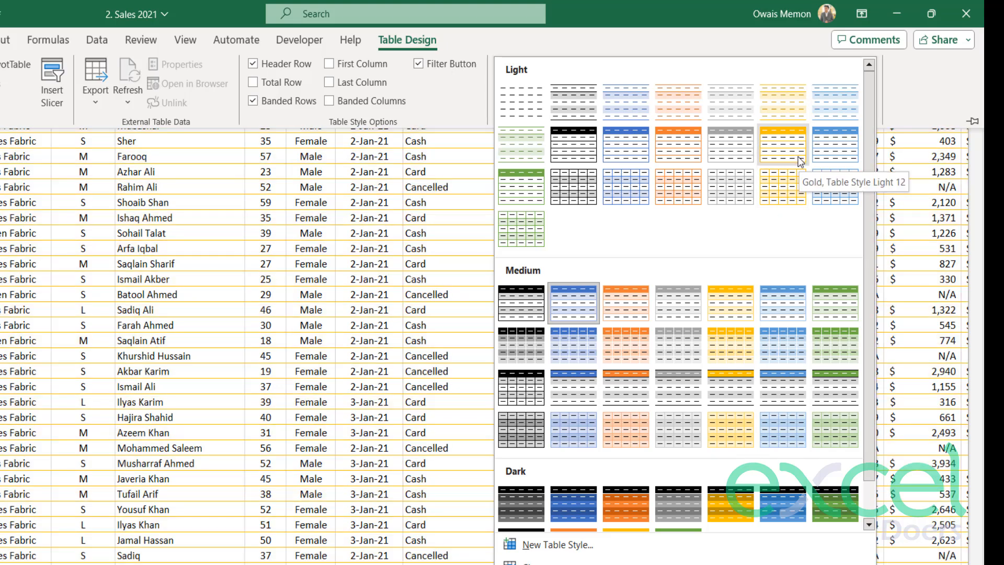
left_click(798, 160)
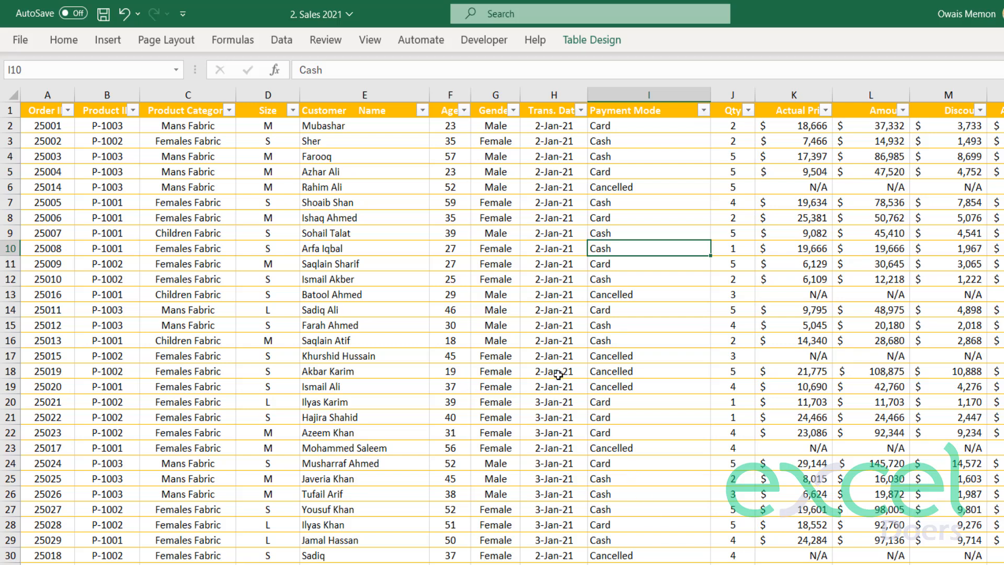
Turn off the gridlines on the data sheet.
scroll(502, 324, "right", 3)
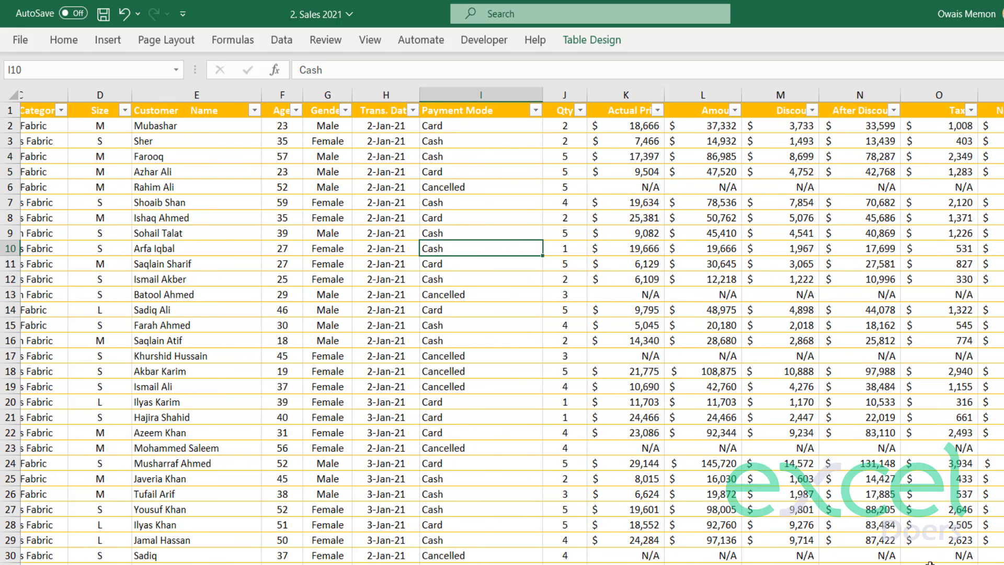
scroll(483, 502, "left", 3)
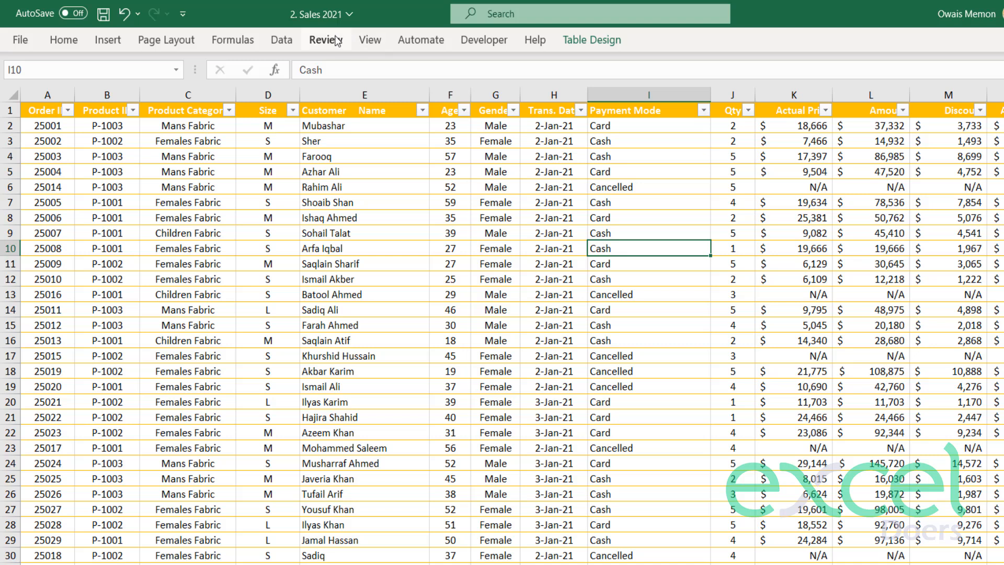
left_click(363, 46)
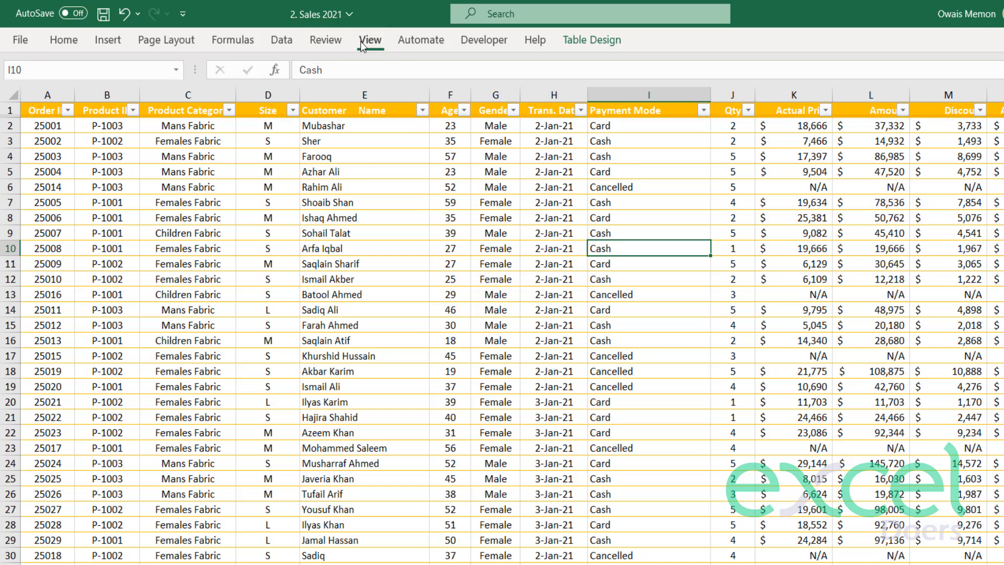
left_click(421, 83)
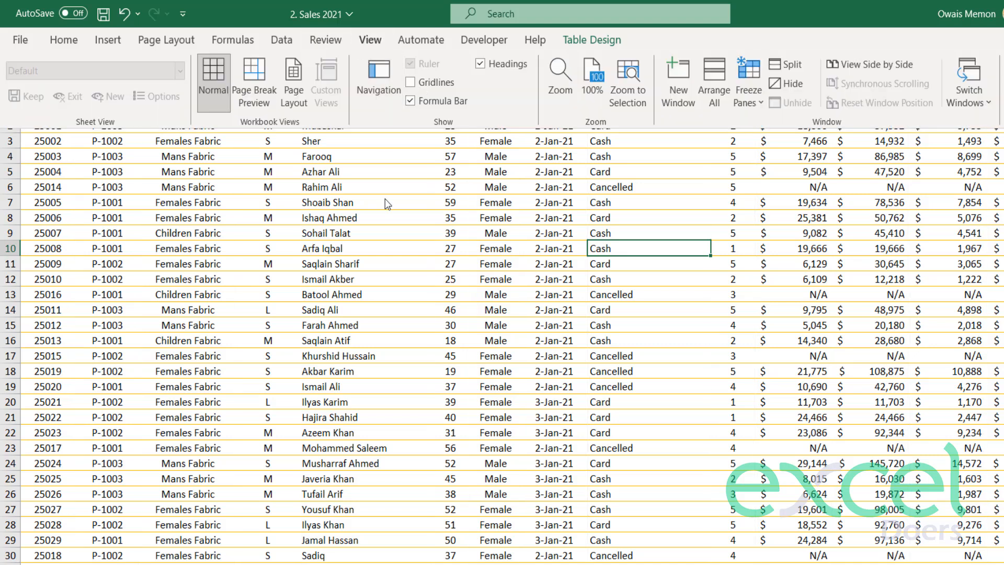
left_click(372, 189)
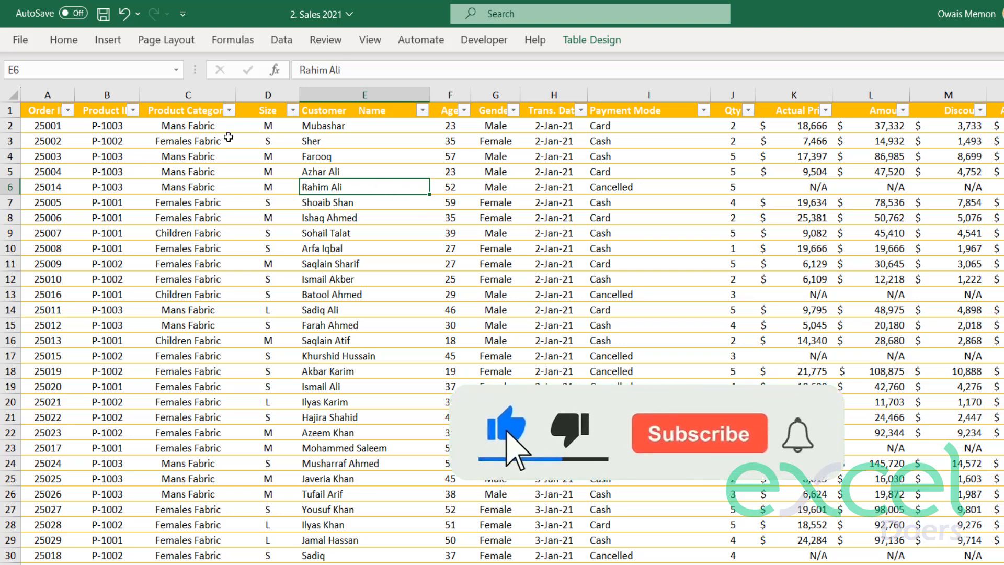
Insert a blank column before the Order ID column and widen it to make room beside the table.
left_click(153, 186)
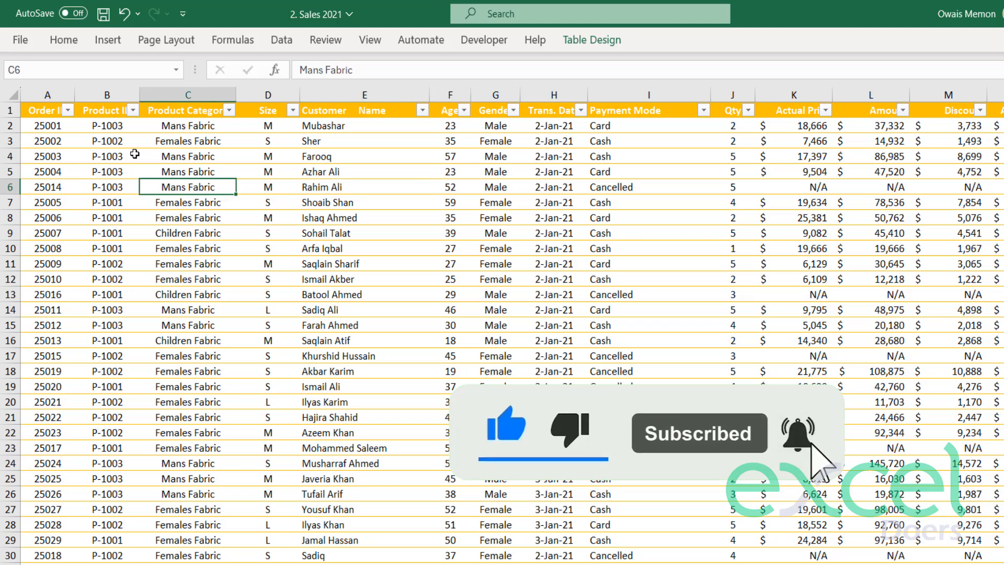
left_click(43, 92)
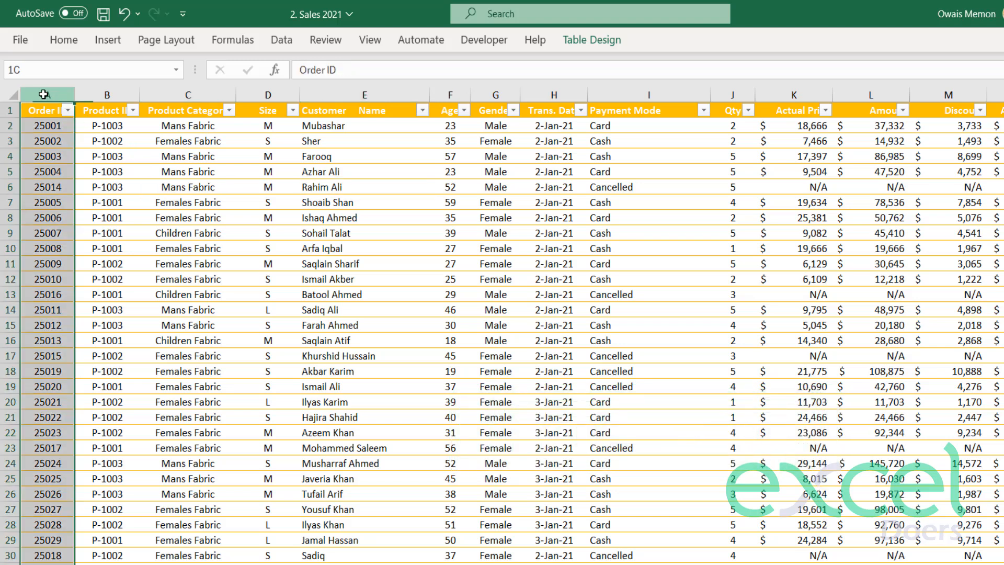
right_click(44, 94)
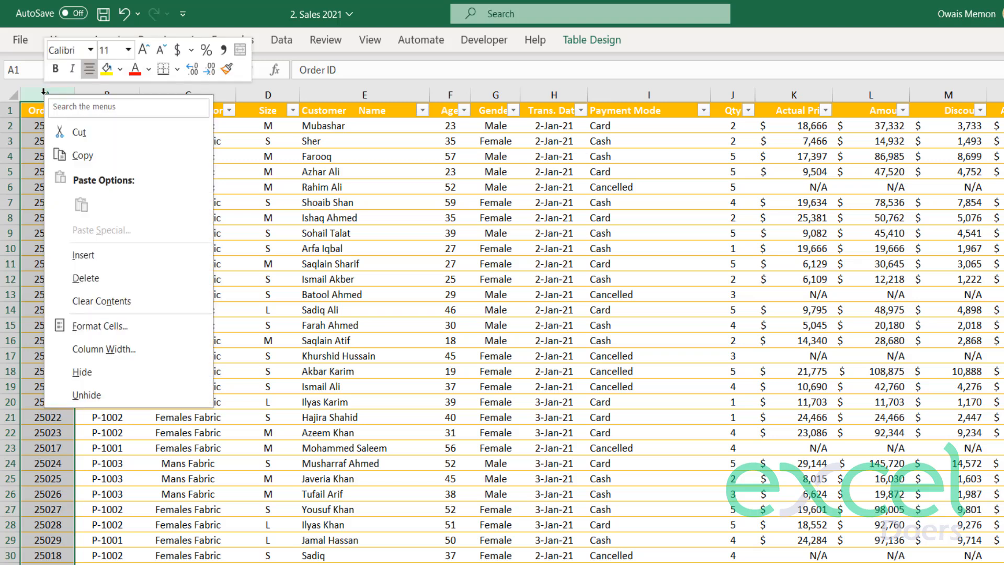
left_click(84, 255)
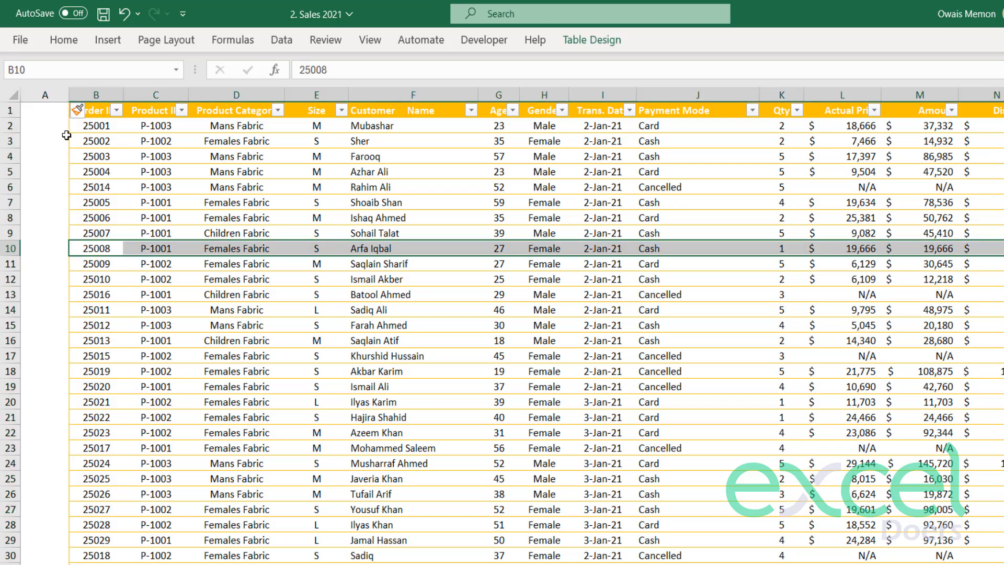
left_click_drag(67, 93, 140, 94)
left_click(77, 201)
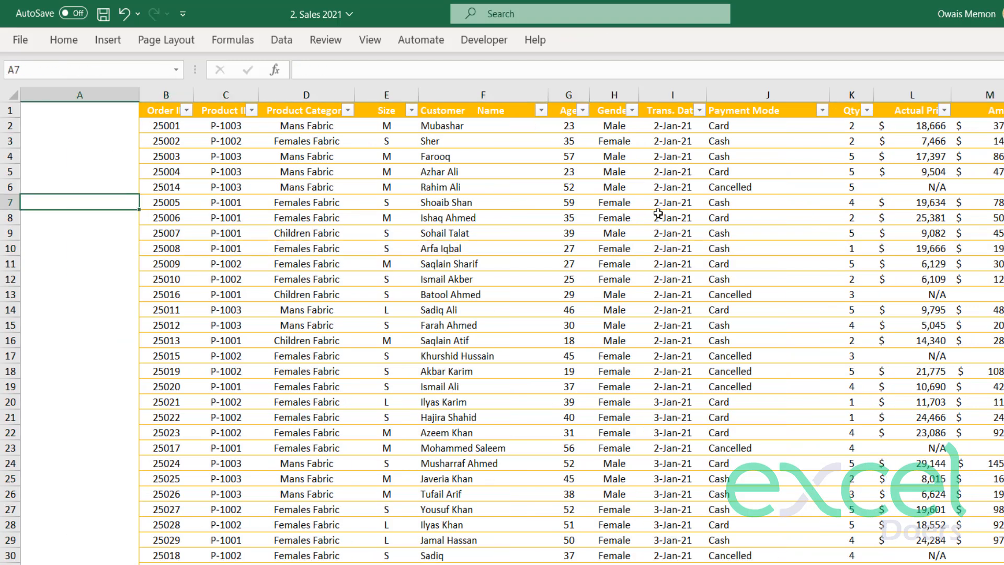
Insert slicers for the table's Size, Age and Payment Mode fields.
left_click(389, 189)
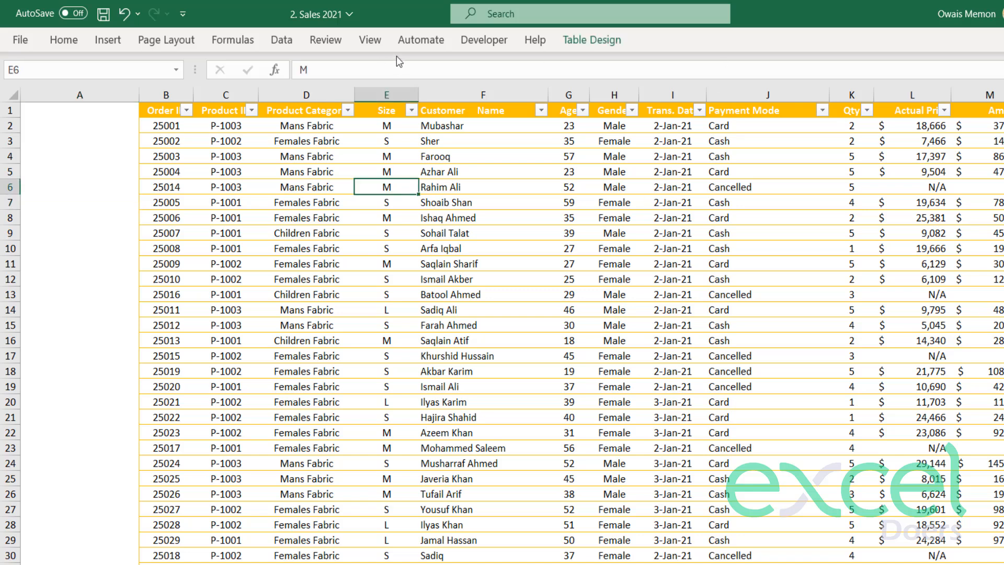
left_click(592, 42)
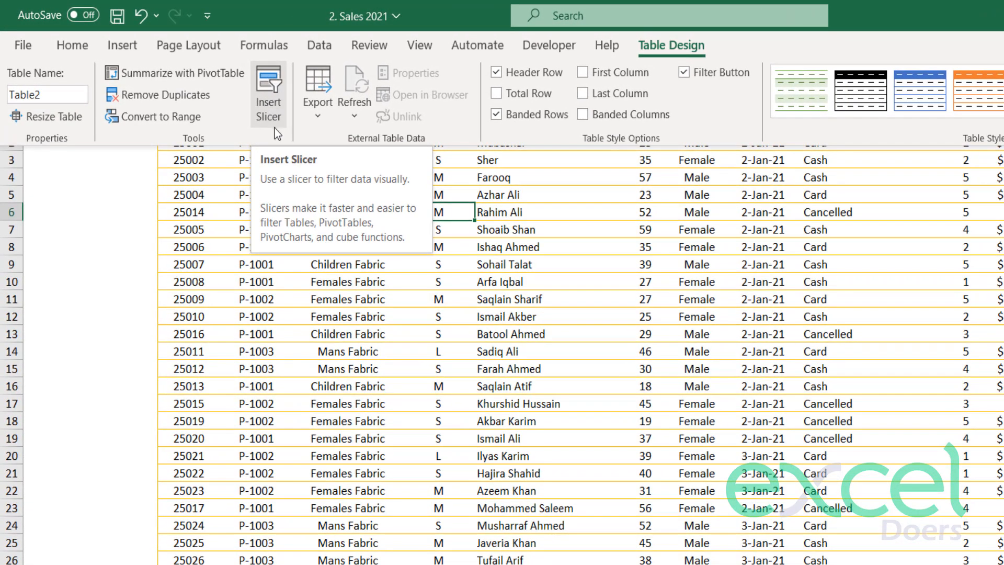
left_click(265, 86)
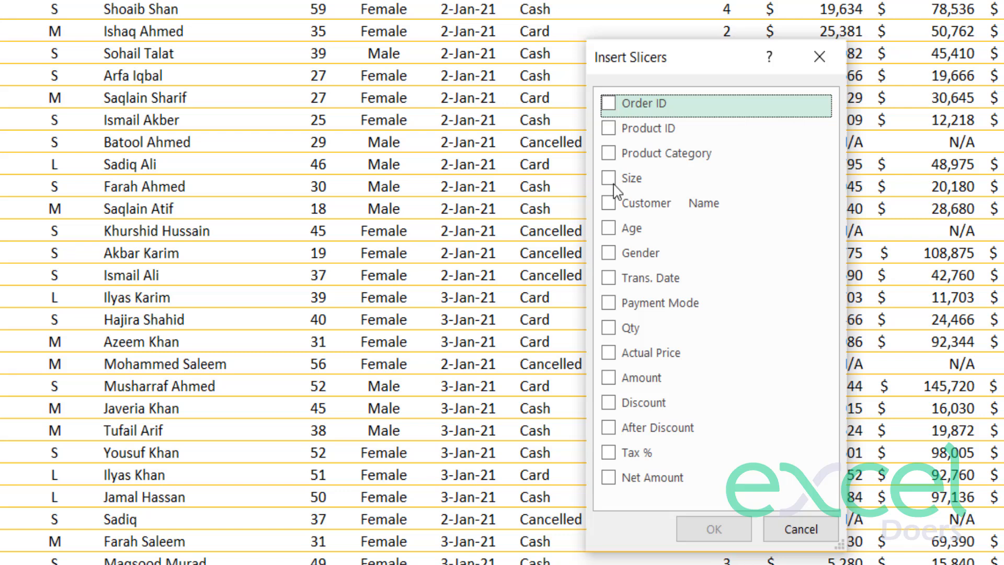
left_click(609, 229)
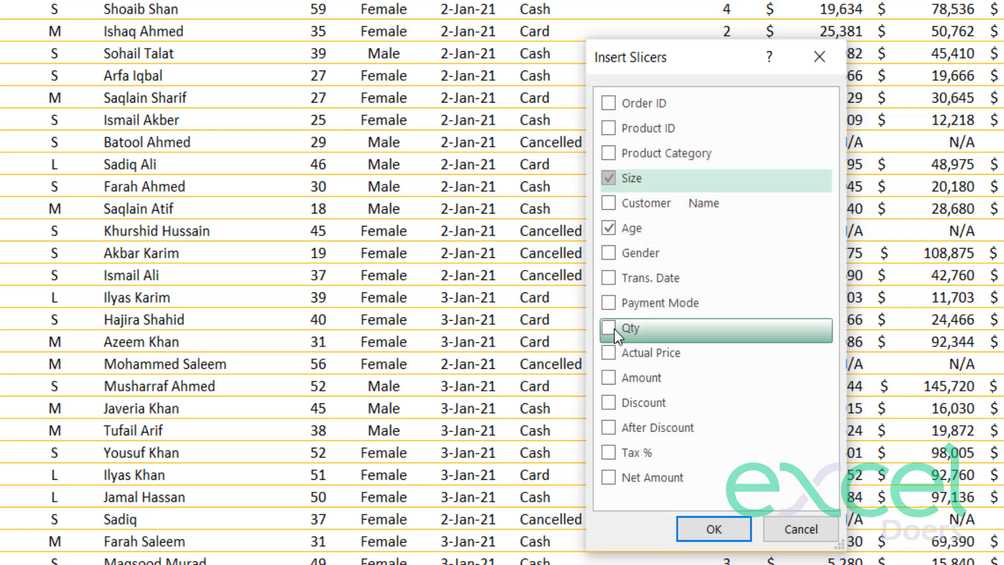
left_click(608, 303)
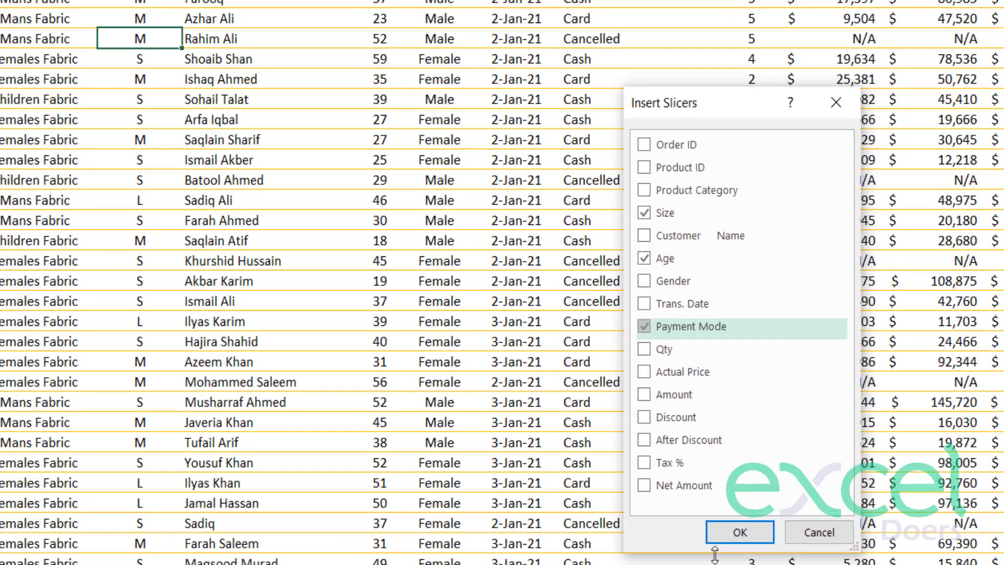
left_click(721, 536)
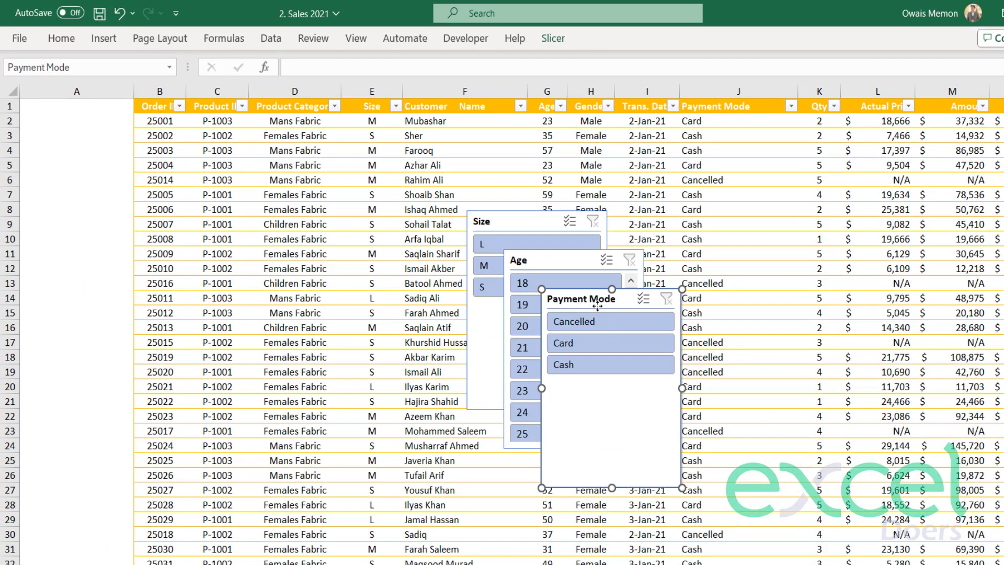
Separate the overlapping slicers and fit the Size slicer at the top of column A, narrowed to the column and shortened to its three buttons.
left_click_drag(597, 305, 704, 271)
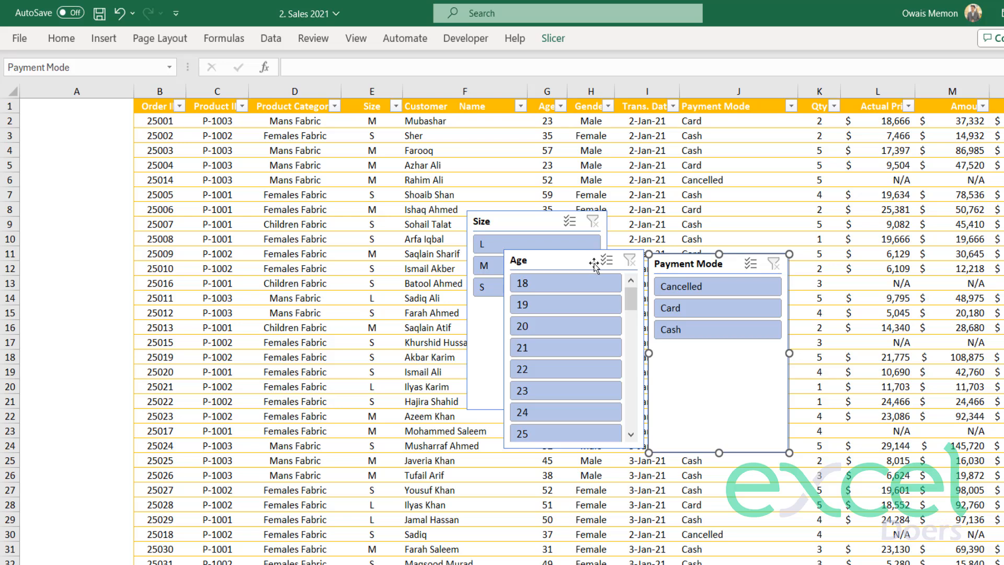
left_click(575, 264, "shift")
left_click_drag(575, 264, 686, 236)
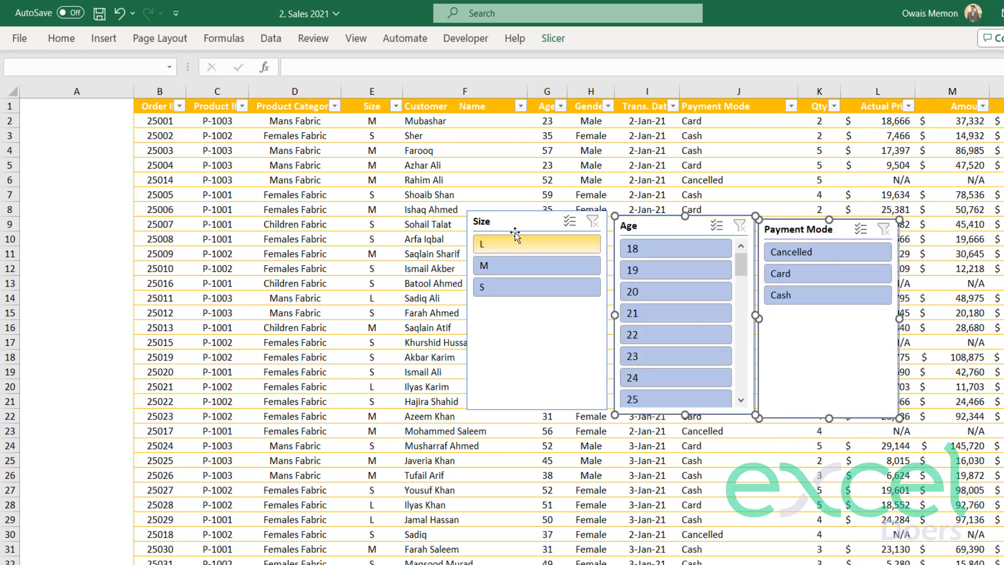
left_click_drag(472, 222, 26, 125)
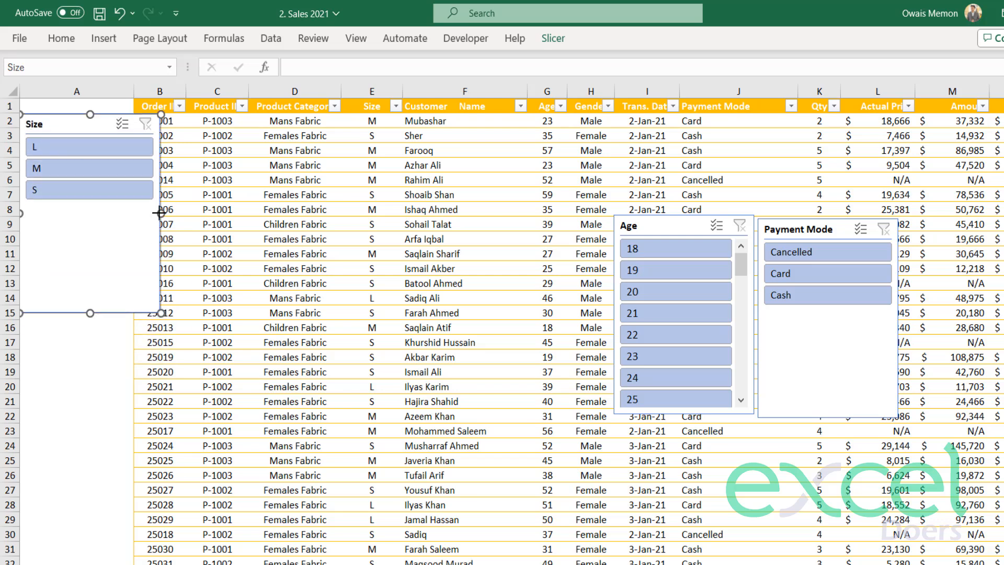
left_click_drag(159, 214, 125, 214)
left_click_drag(60, 133, 64, 126)
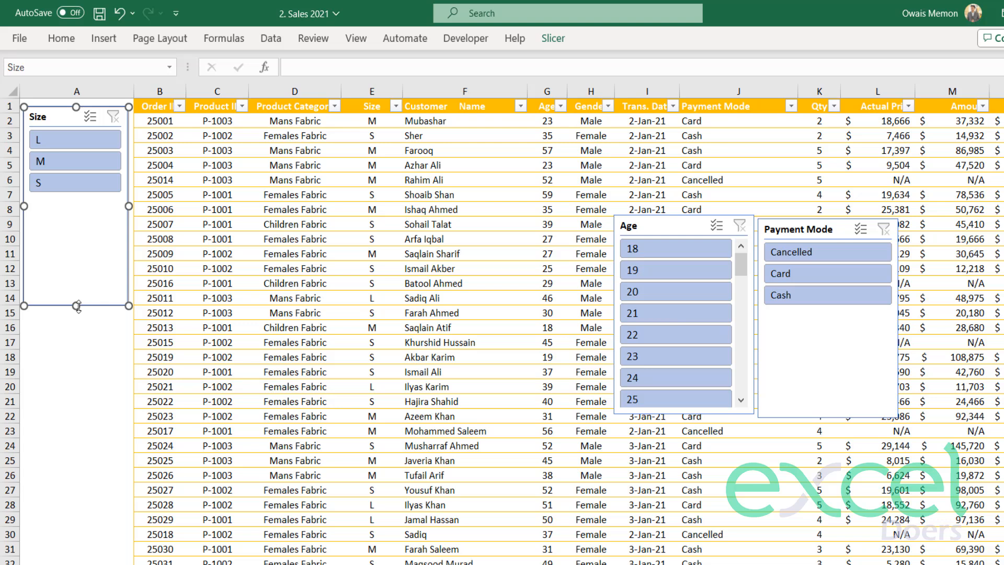
left_click_drag(78, 306, 74, 214)
left_click(96, 265)
Place the Age slicer directly below the Size slicer in column A and narrow it to fit the column.
left_click(660, 226)
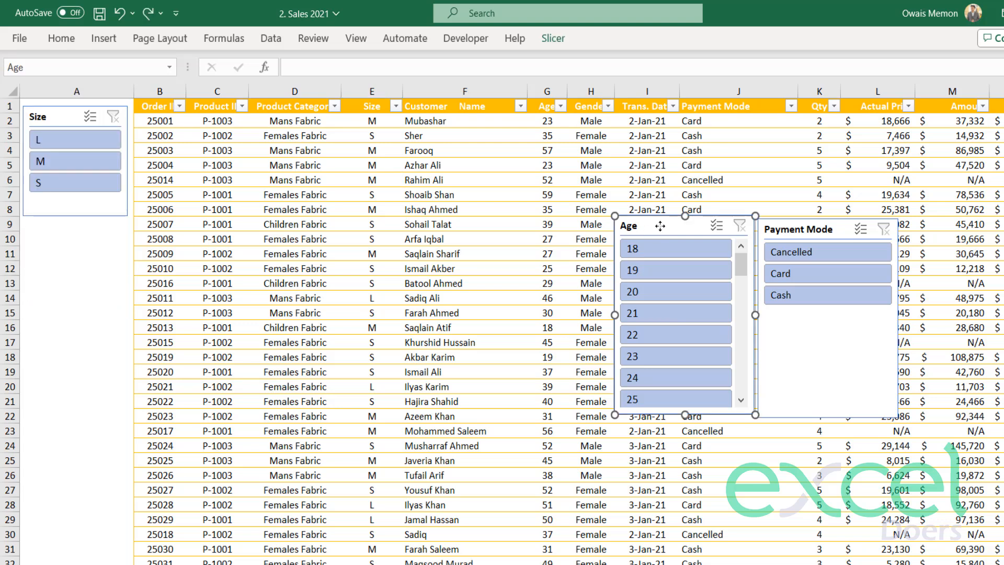
left_click_drag(660, 225, 70, 227)
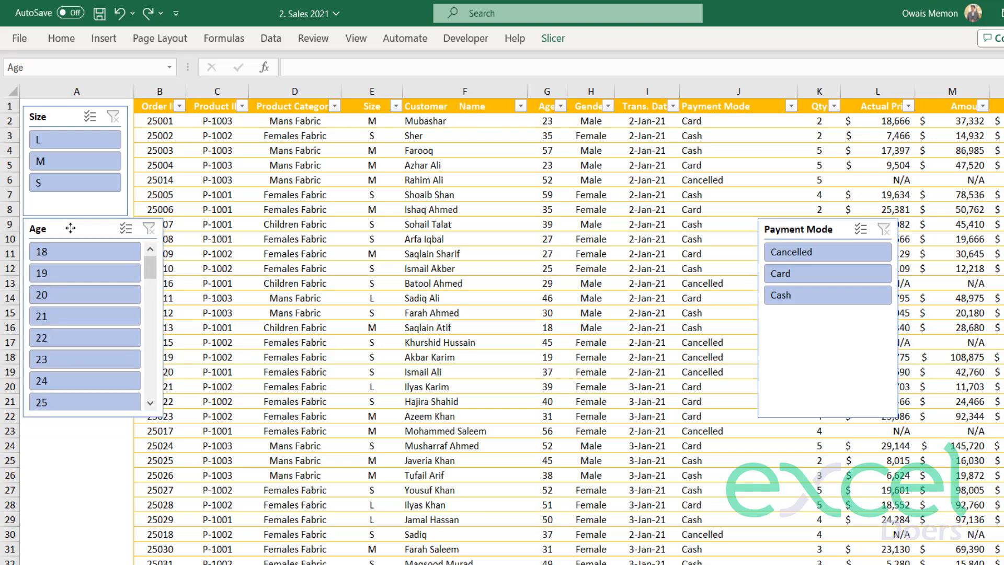
left_click_drag(164, 318, 128, 318)
left_click(107, 456)
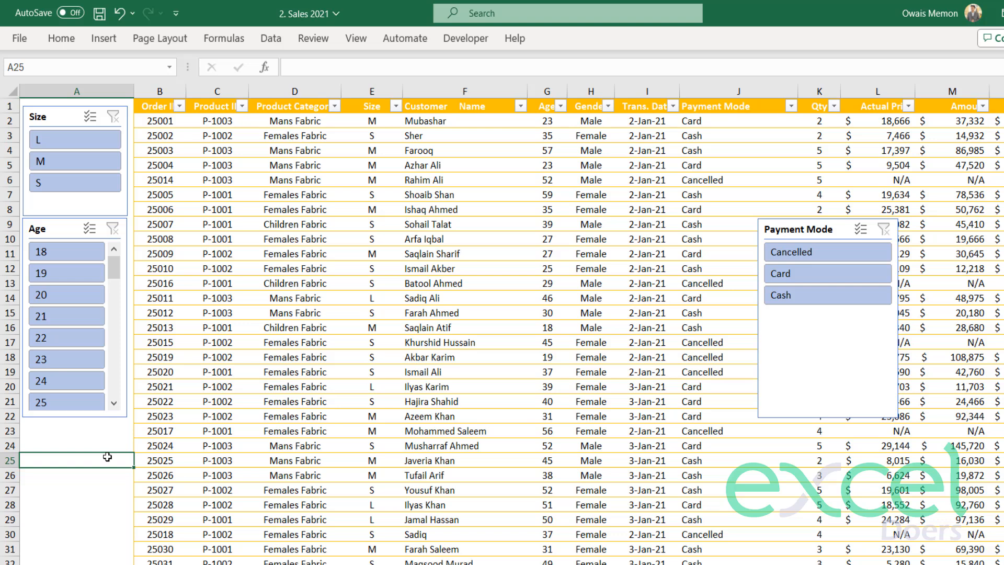
Place the Payment Mode slicer directly below the Age slicer and narrow it to fit column A.
left_click_drag(810, 239, 84, 432)
left_click_drag(164, 520, 129, 518)
left_click(235, 504)
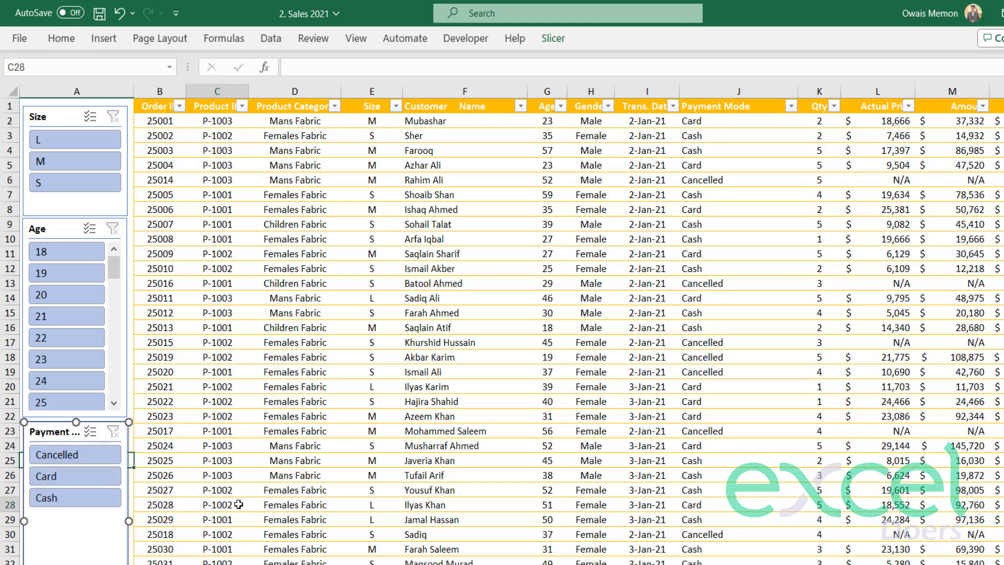
Try the light green style on the Age slicer, and settle on the light orange style.
left_click(58, 224)
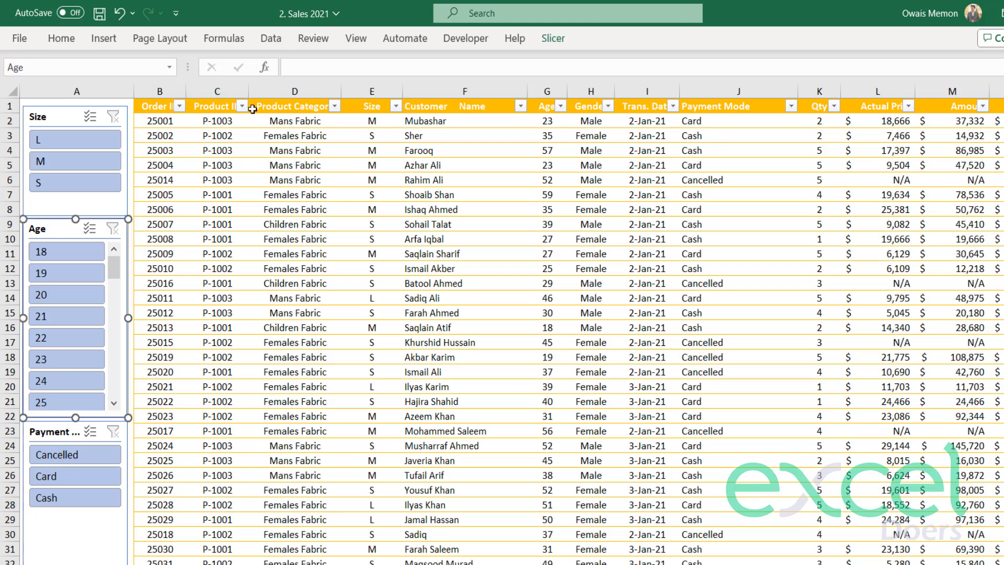
left_click(555, 38)
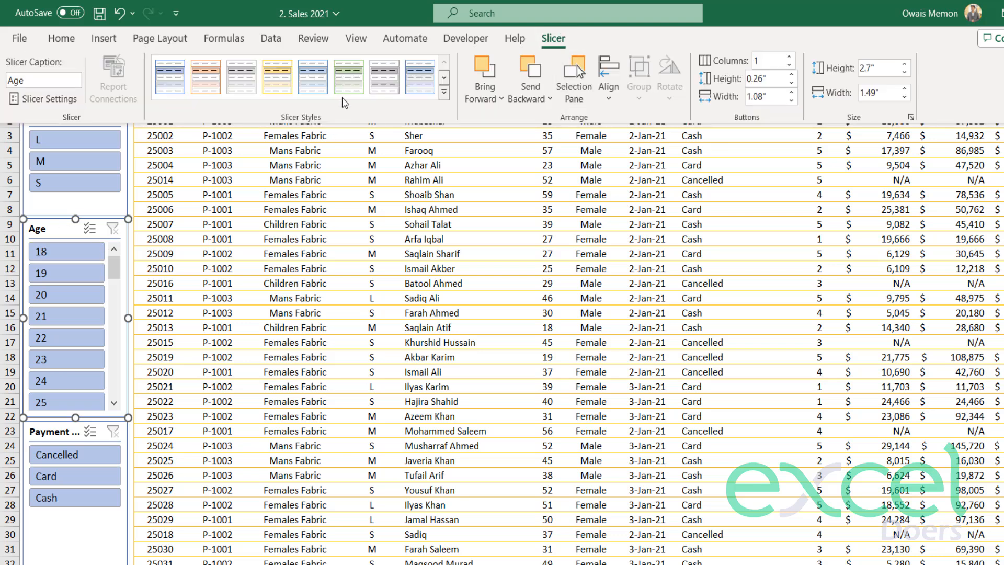
left_click(347, 83)
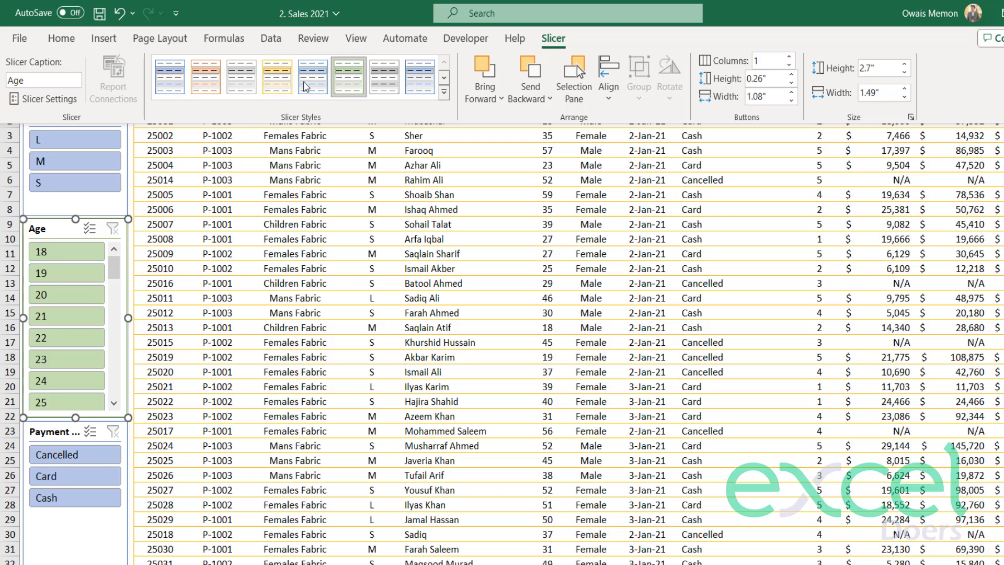
left_click(205, 77)
Apply the light gold slicer style to the Size slicer.
left_click(91, 211)
left_click(93, 206)
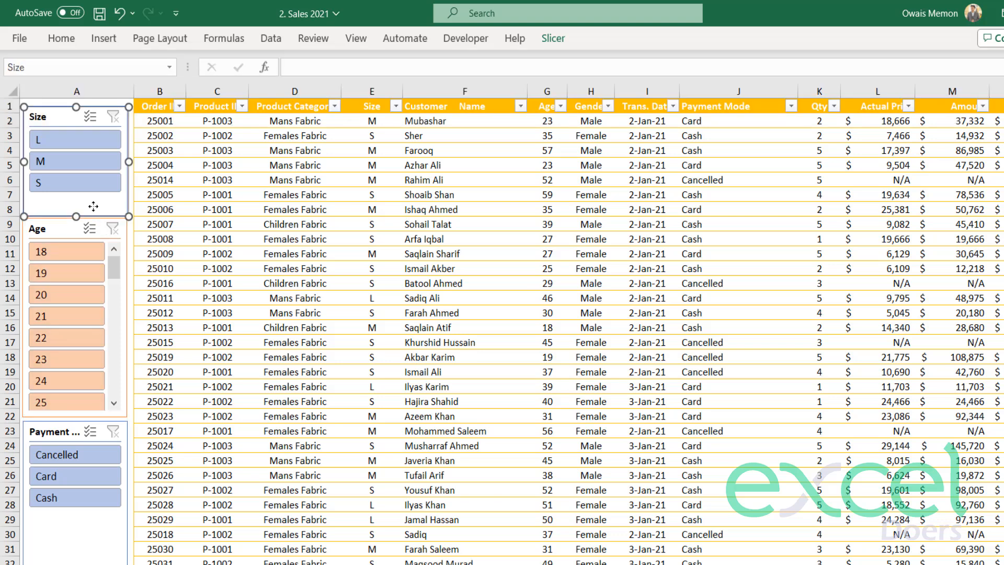
left_click(553, 40)
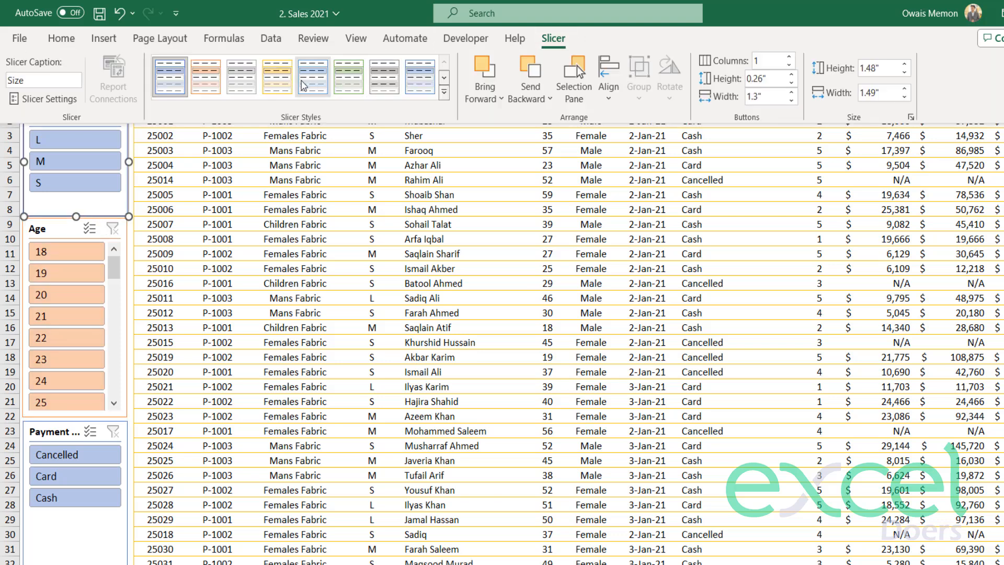
left_click(277, 77)
Apply the light green slicer style to the Payment Mode slicer.
left_click(73, 531)
left_click(67, 543)
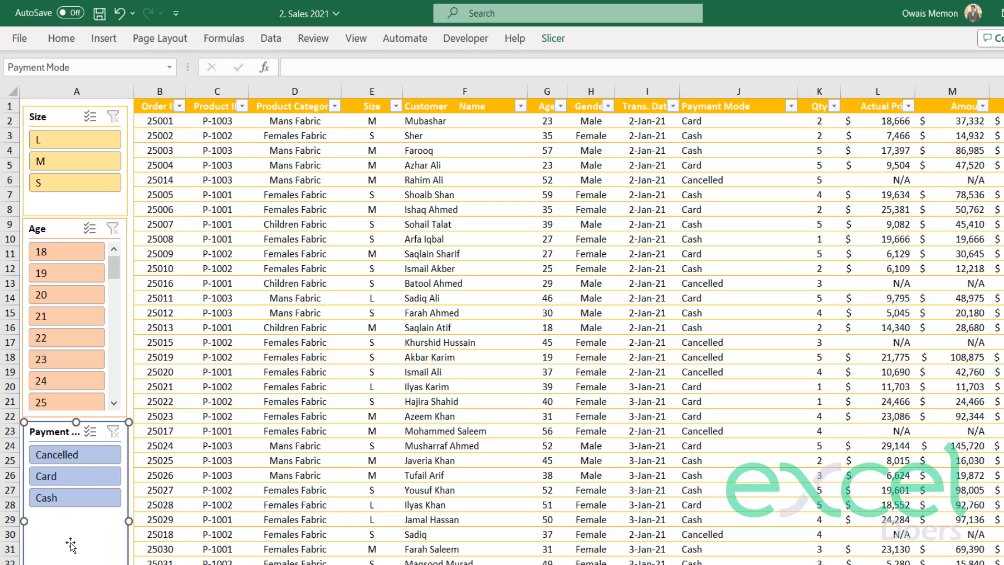
left_click(555, 41)
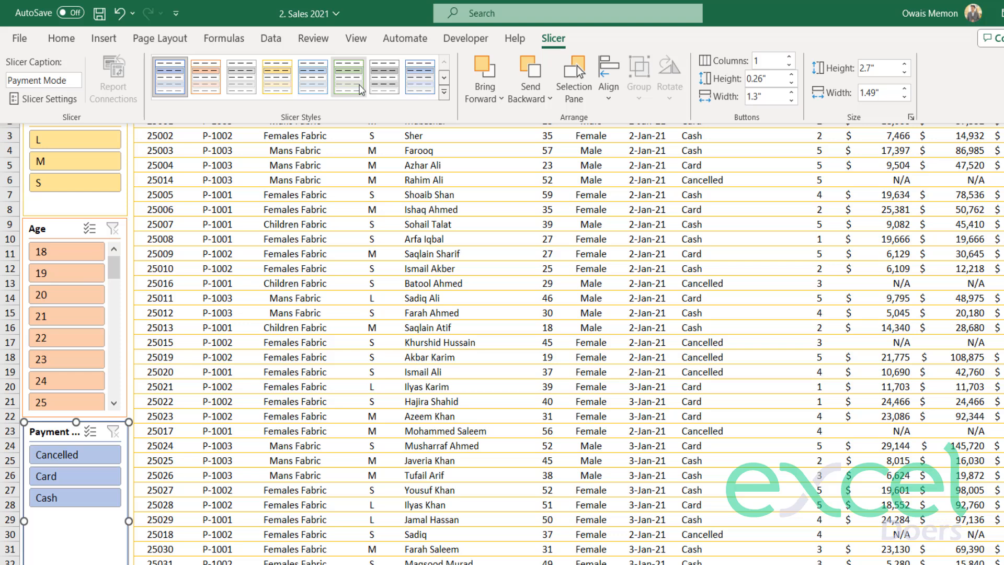
left_click(361, 90)
left_click(496, 285)
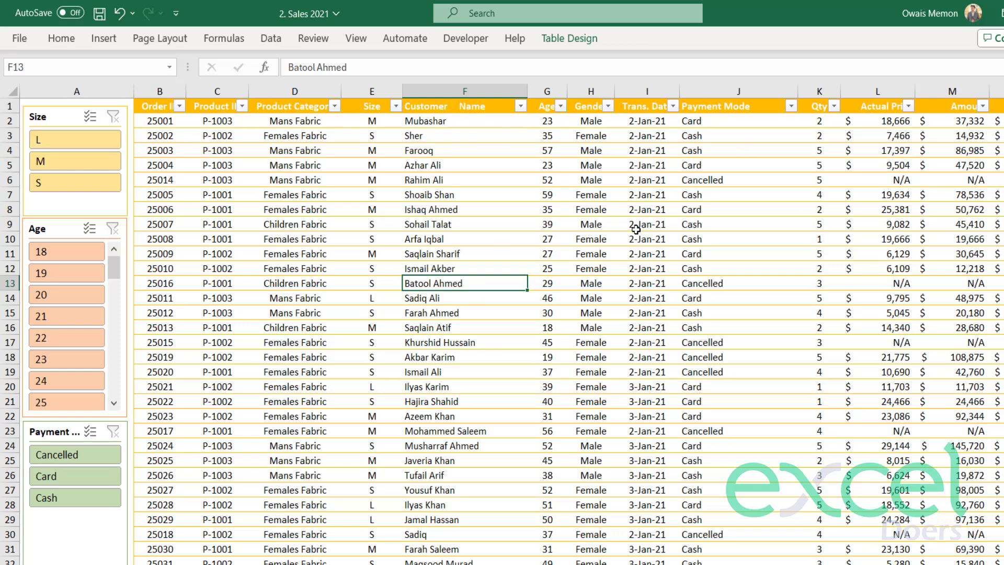
Filter the table with the slicers to size L and payment mode Card.
left_click(61, 142)
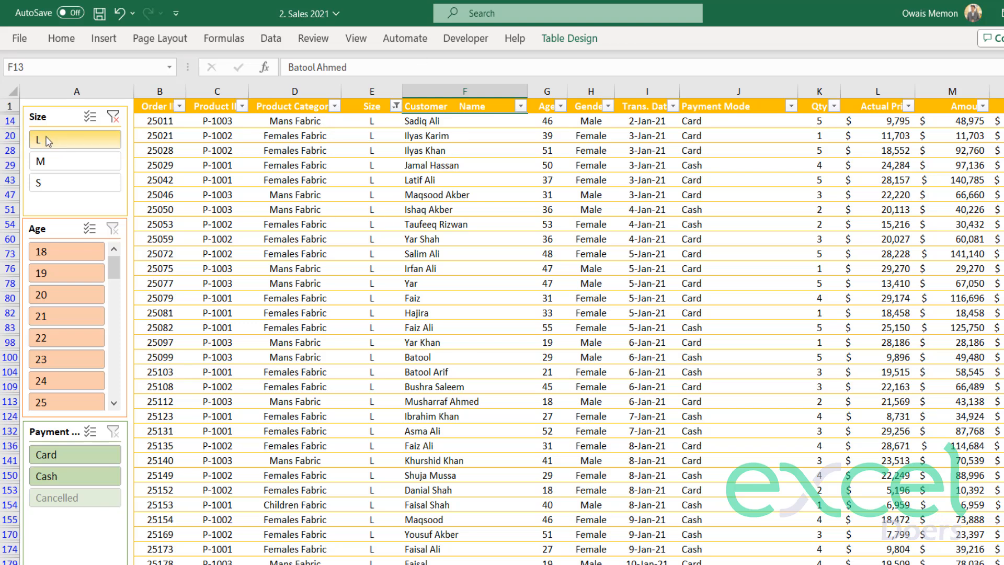
left_click(74, 459)
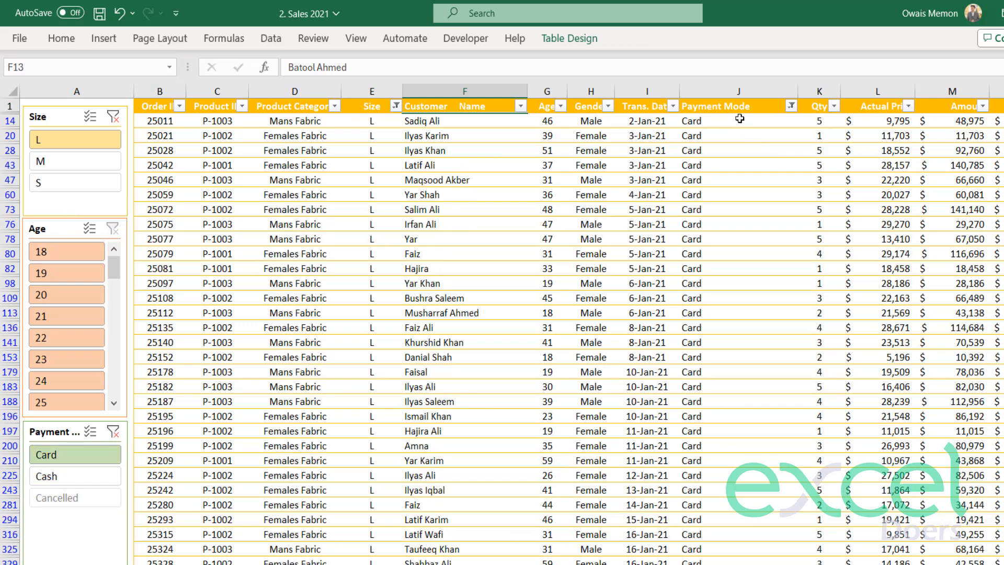
left_click_drag(739, 119, 690, 285)
left_click(668, 283)
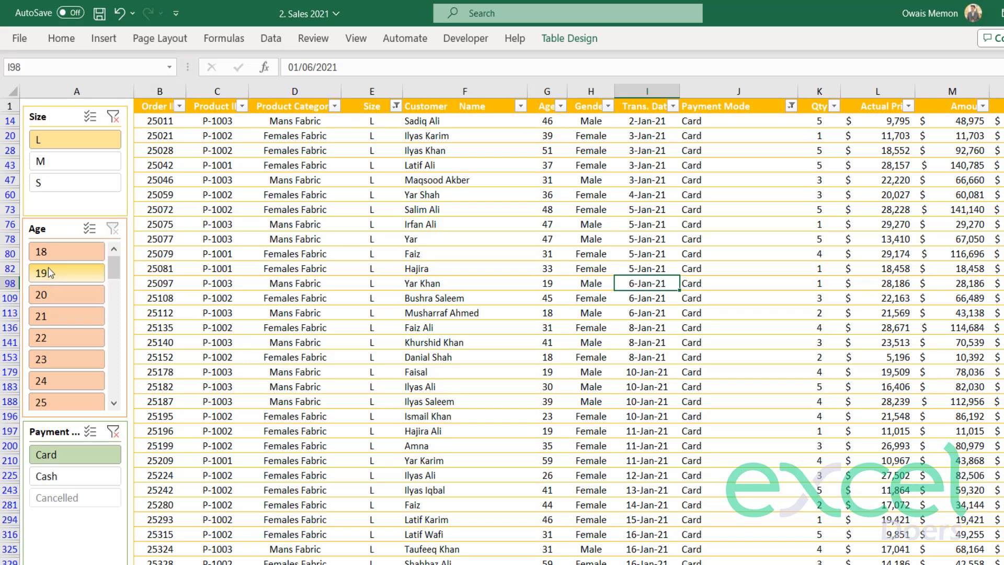
Filter the records by single ages with the Age slicer, choosing 18, 21, 22 and 23 in turn.
left_click(42, 251)
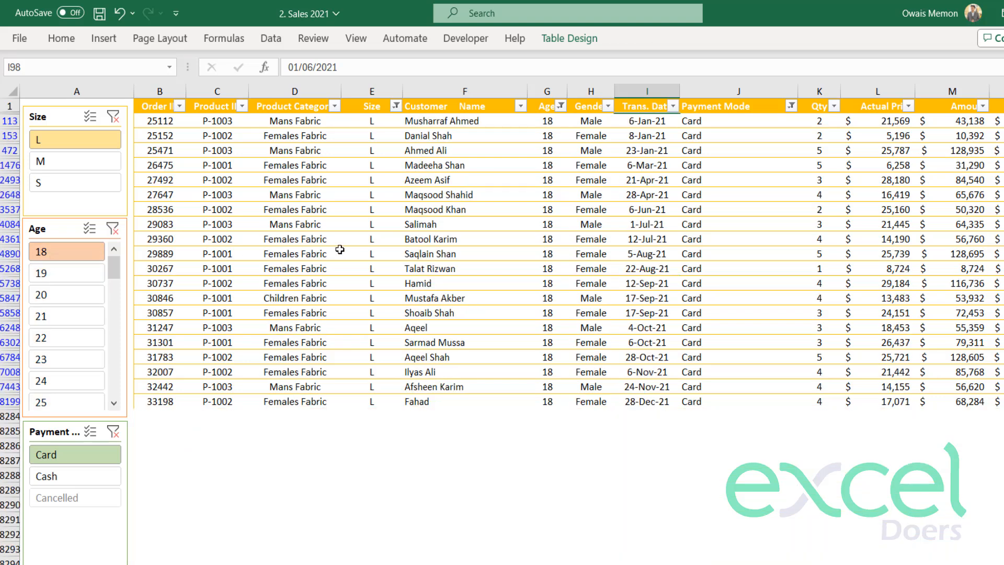
left_click(77, 321)
left_click(75, 341)
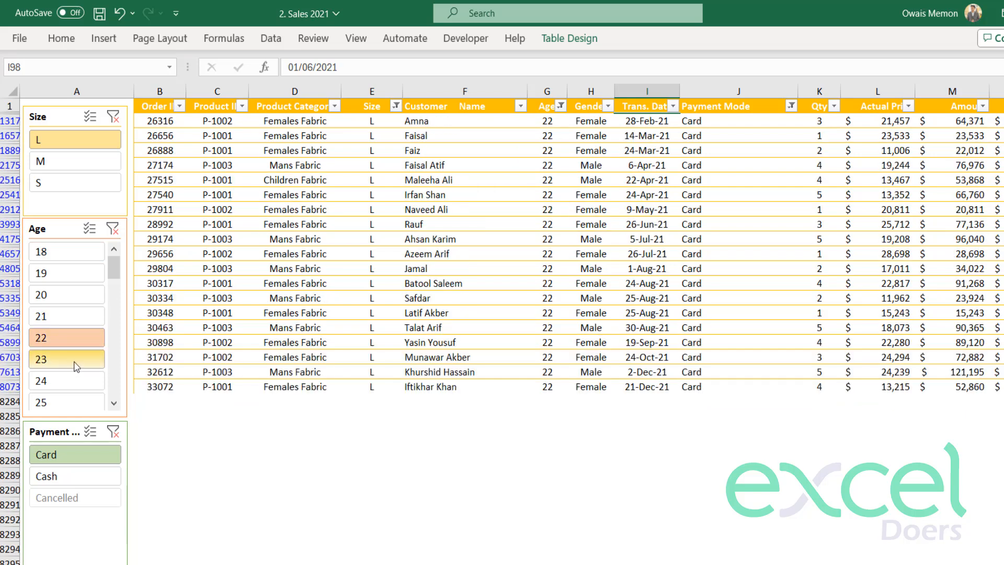
left_click(74, 361)
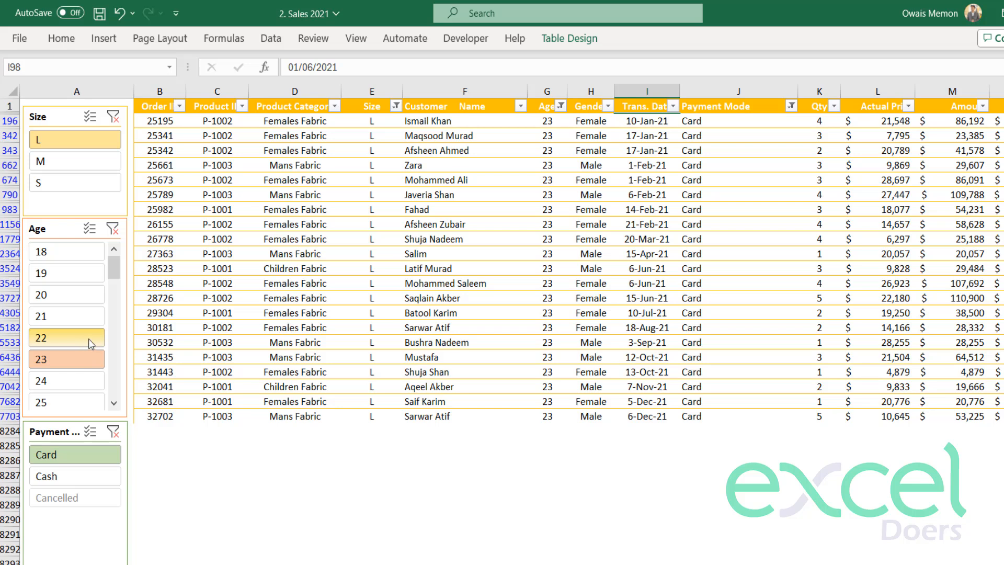
Clear the filters on the Size, Age and Payment Mode slicers.
left_click(112, 117)
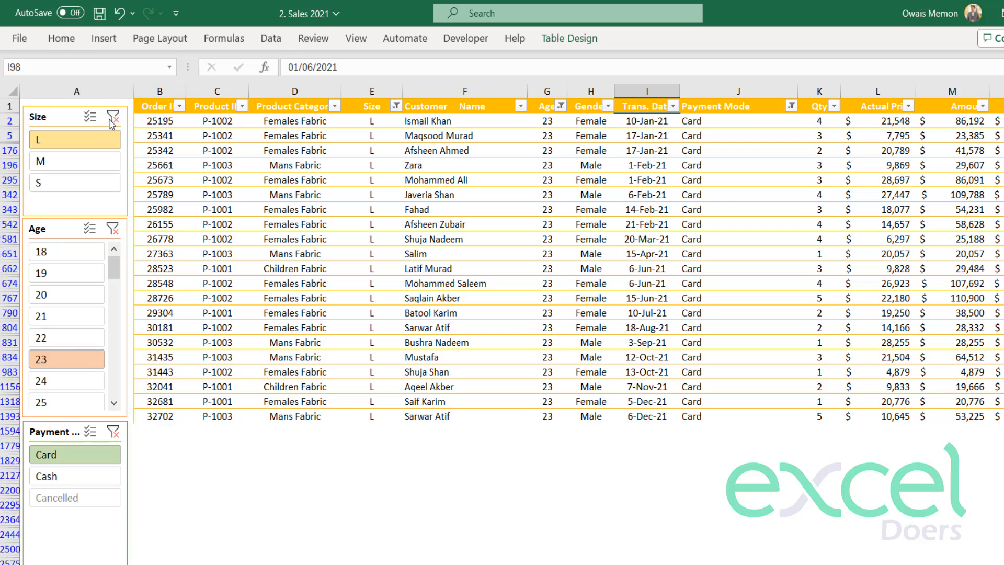
left_click(112, 229)
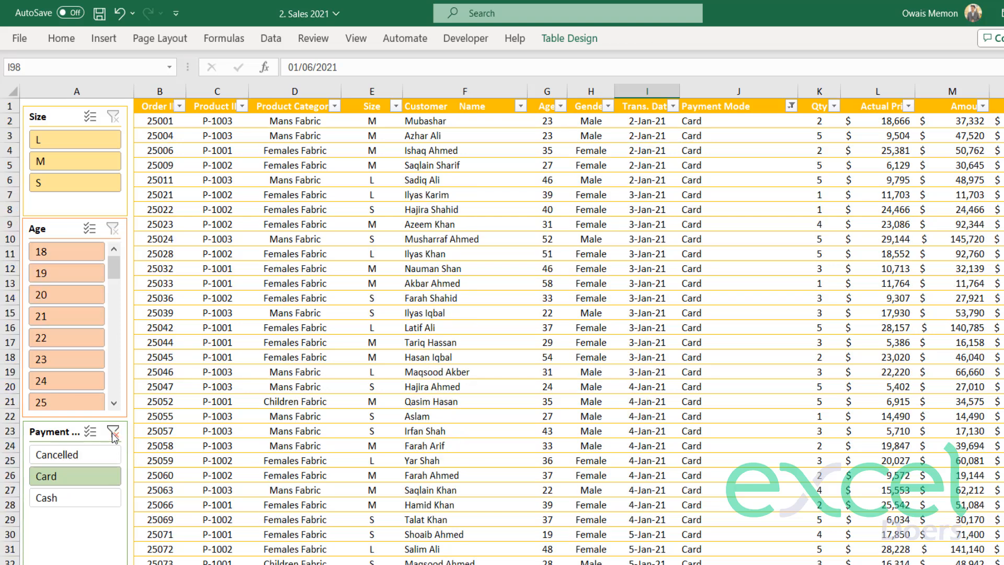
left_click(112, 431)
left_click(275, 400)
left_click(216, 328)
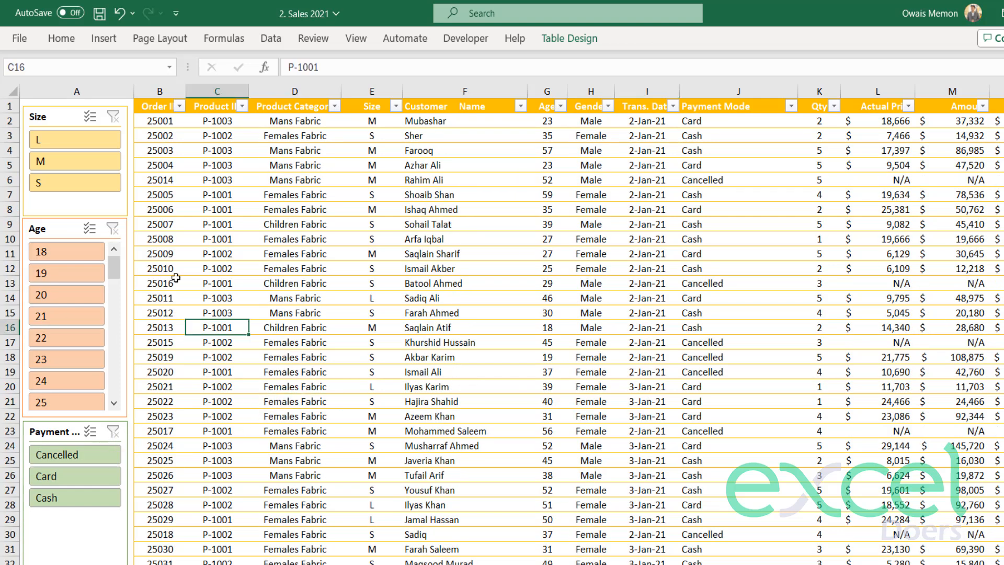